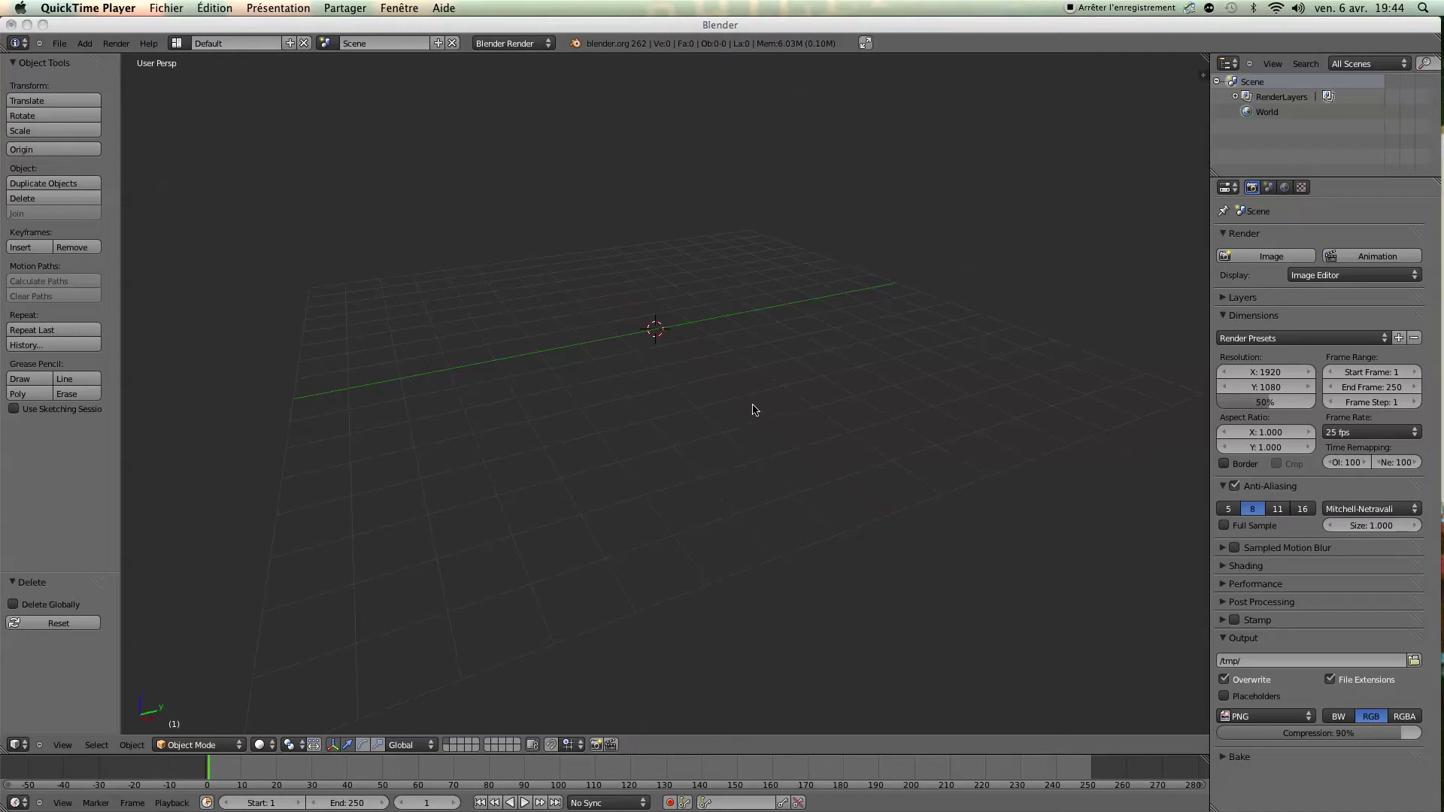
Enable background images for the 3D view and expand their settings
{"action": "left_click", "coordinate": [699, 404]}
{"action": "middle_click_drag", "start_coordinate": [785, 411], "coordinate": [779, 450]}
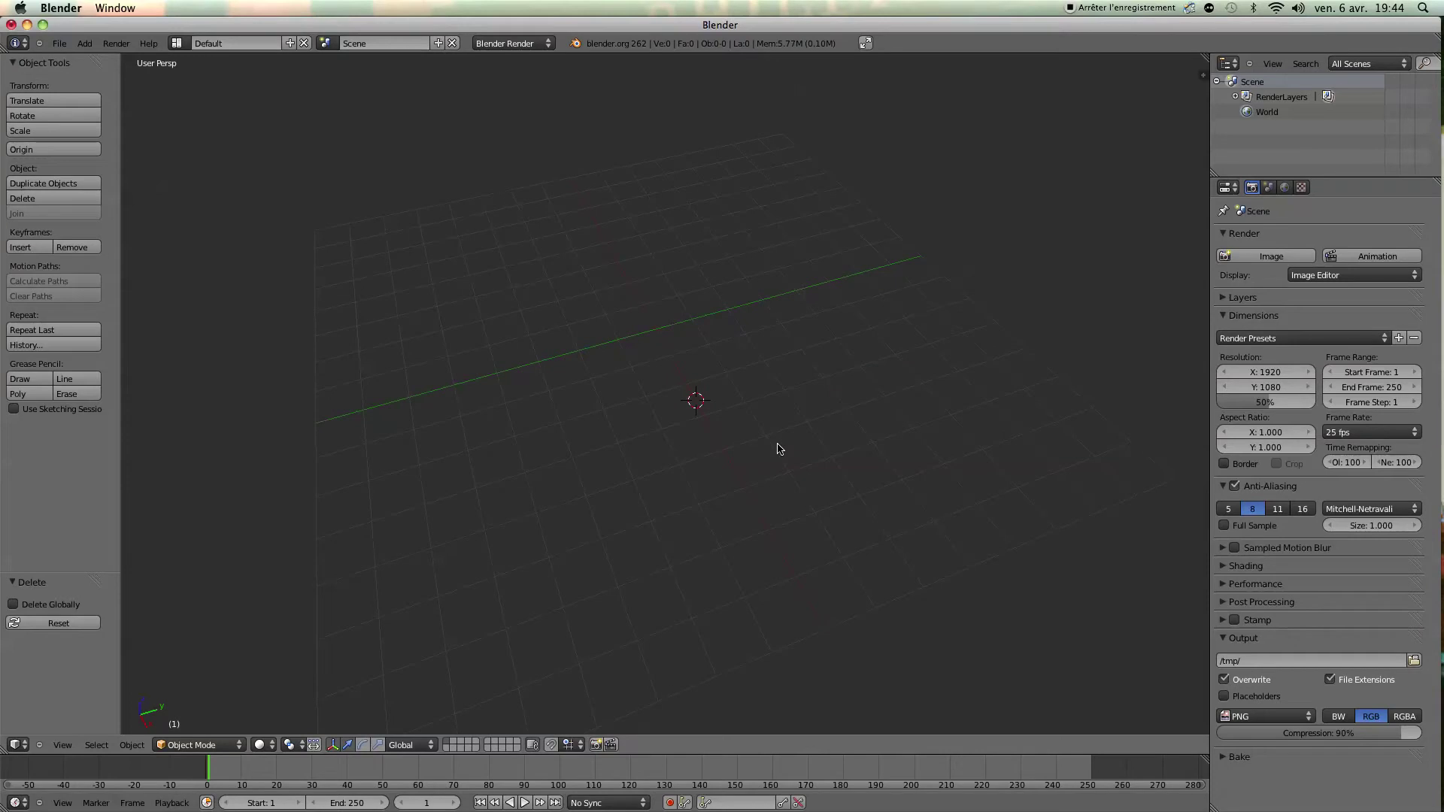
{"action": "mouse_move", "coordinate": [732, 430]}
{"action": "middle_mouse_down"}
{"action": "mouse_move", "coordinate": [760, 415]}
{"action": "mouse_move", "coordinate": [770, 385]}
{"action": "mouse_move", "coordinate": [737, 420]}
{"action": "middle_mouse_up"}
{"action": "key", "text": "n"}
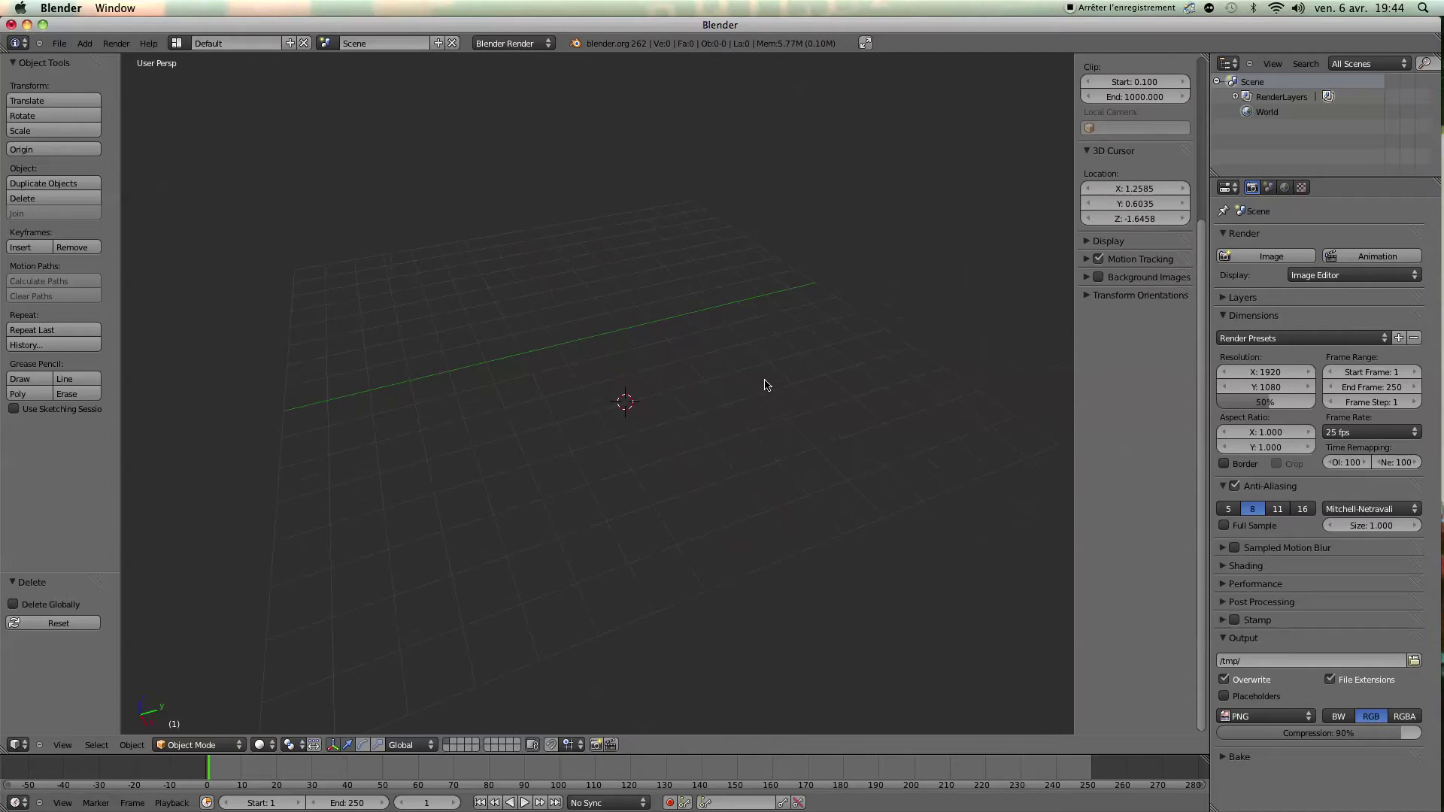
{"action": "left_click", "coordinate": [1100, 277]}
{"action": "left_click", "coordinate": [1124, 277]}
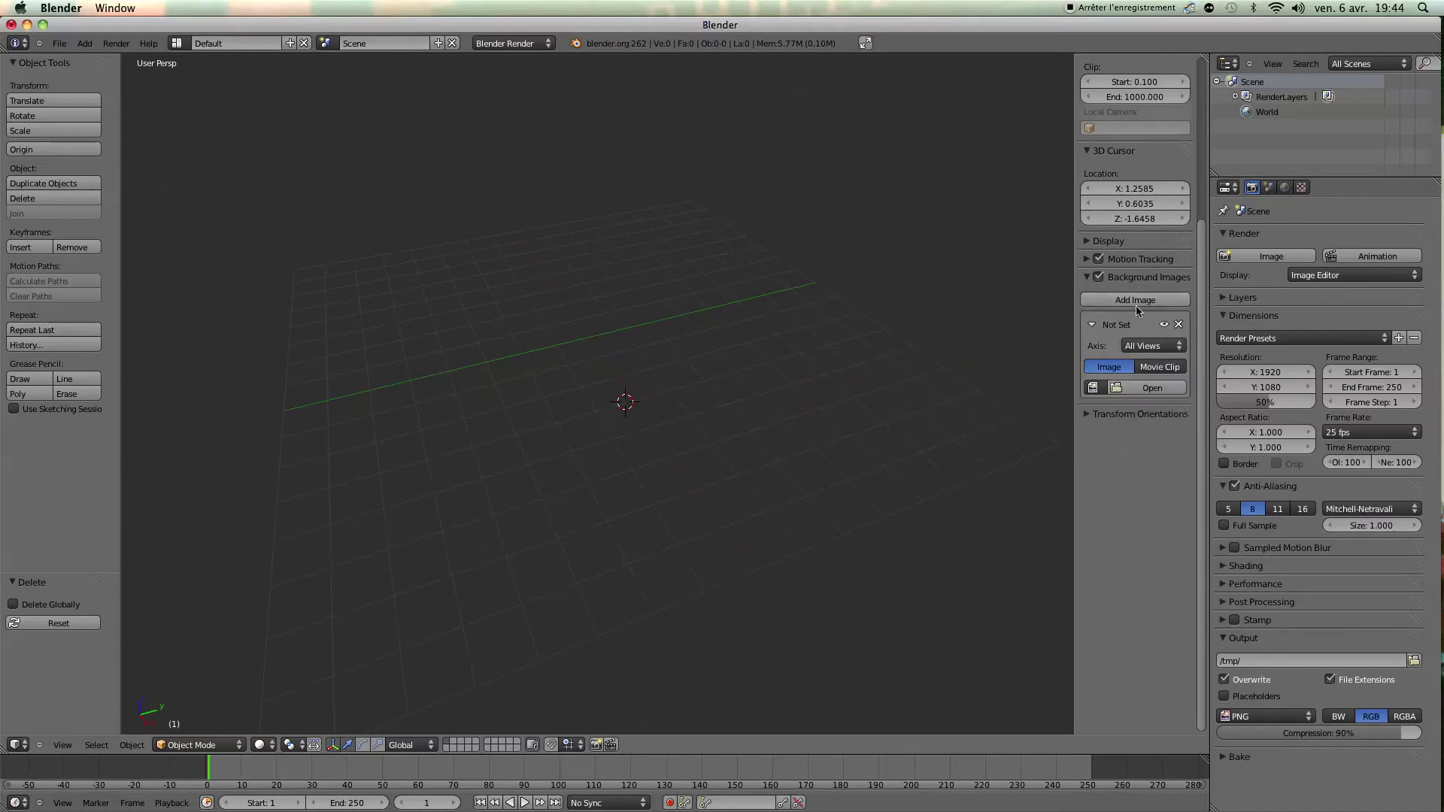
Load Floor-Plans-lg copie.jpg from the bookmarked Desktop subfolder as the background image, showing the files as thumbnails
{"action": "left_click", "coordinate": [1134, 386]}
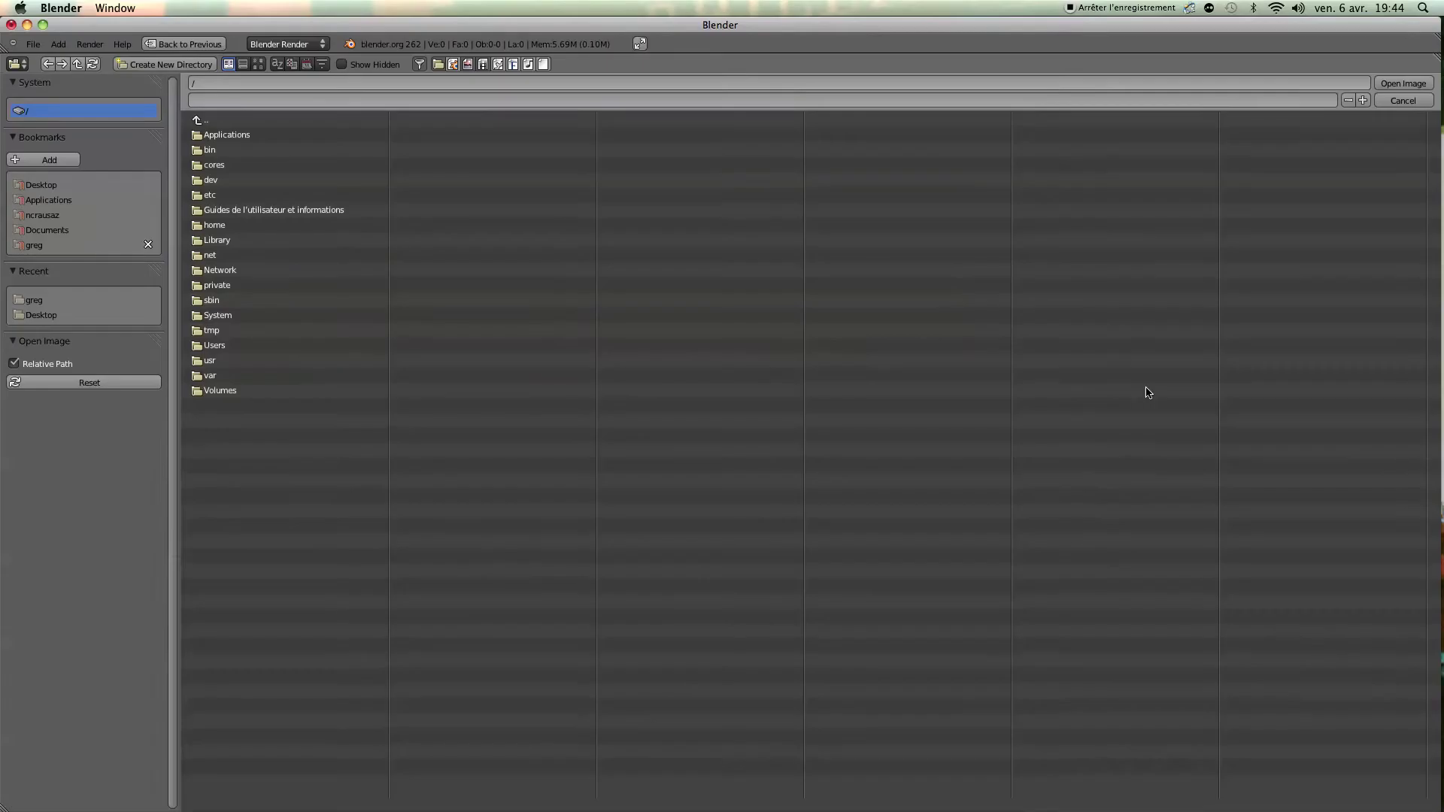
{"action": "left_click", "coordinate": [33, 246]}
{"action": "left_click", "coordinate": [251, 153]}
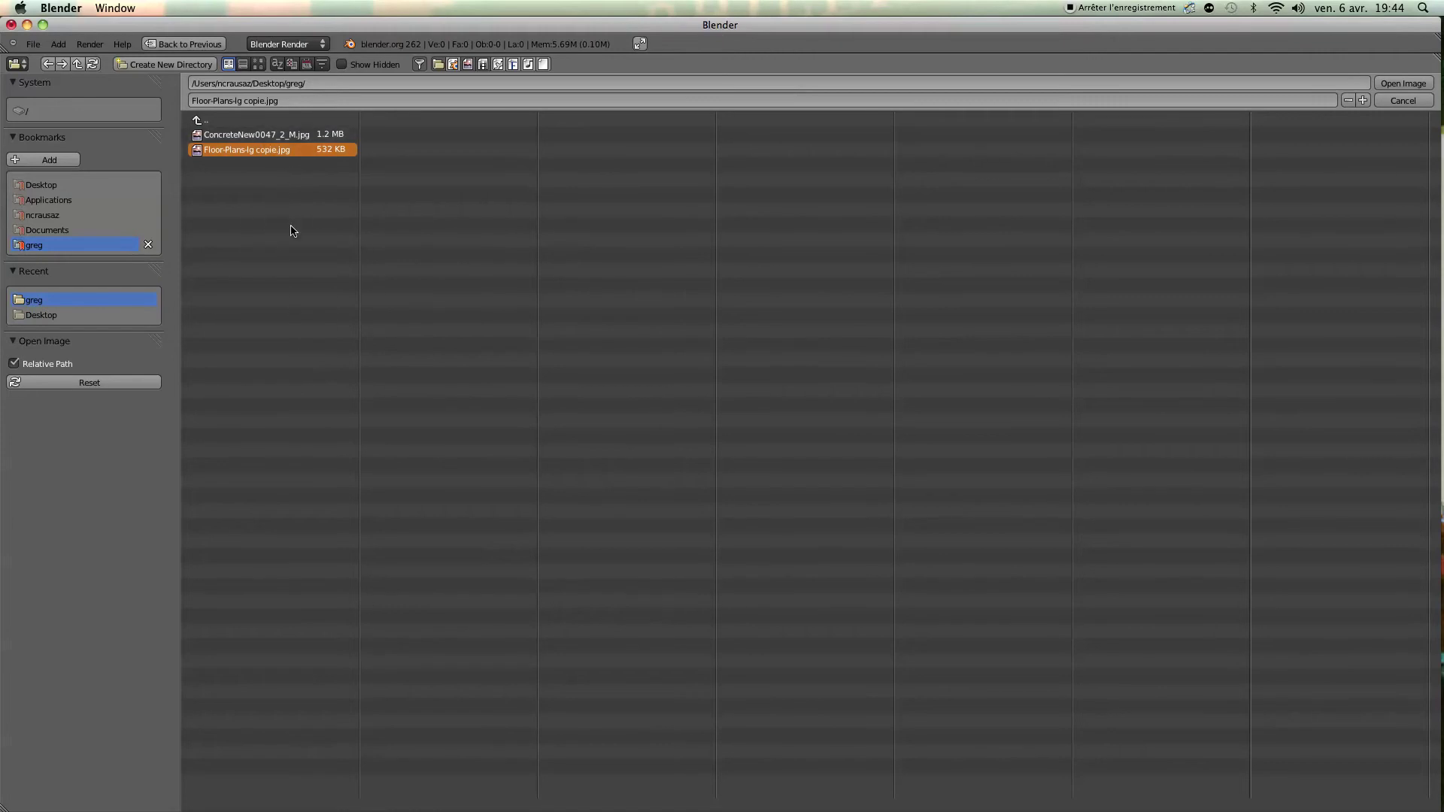
{"action": "left_click", "coordinate": [258, 65]}
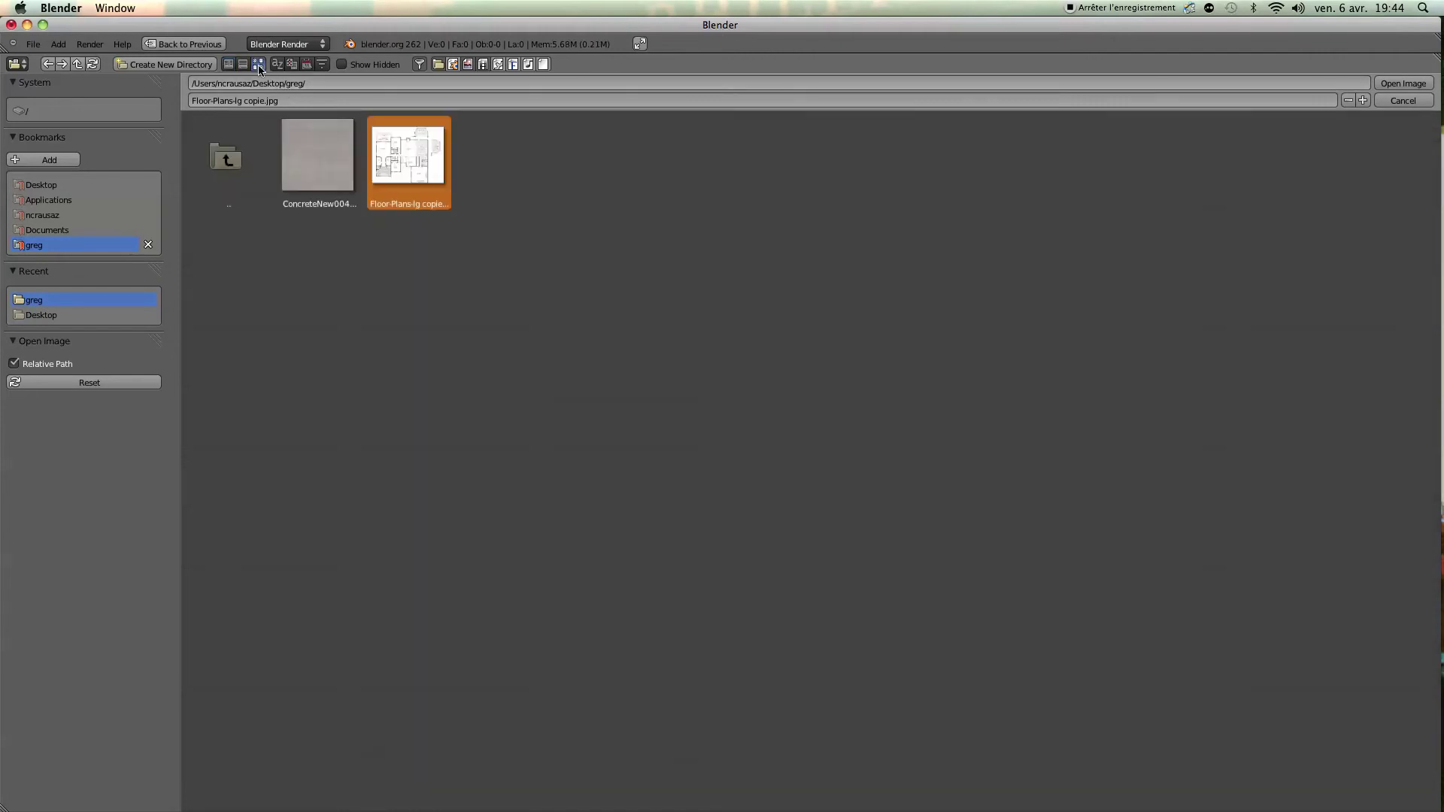
{"action": "left_click", "coordinate": [309, 171]}
{"action": "left_click", "coordinate": [412, 167]}
{"action": "left_click", "coordinate": [1404, 84]}
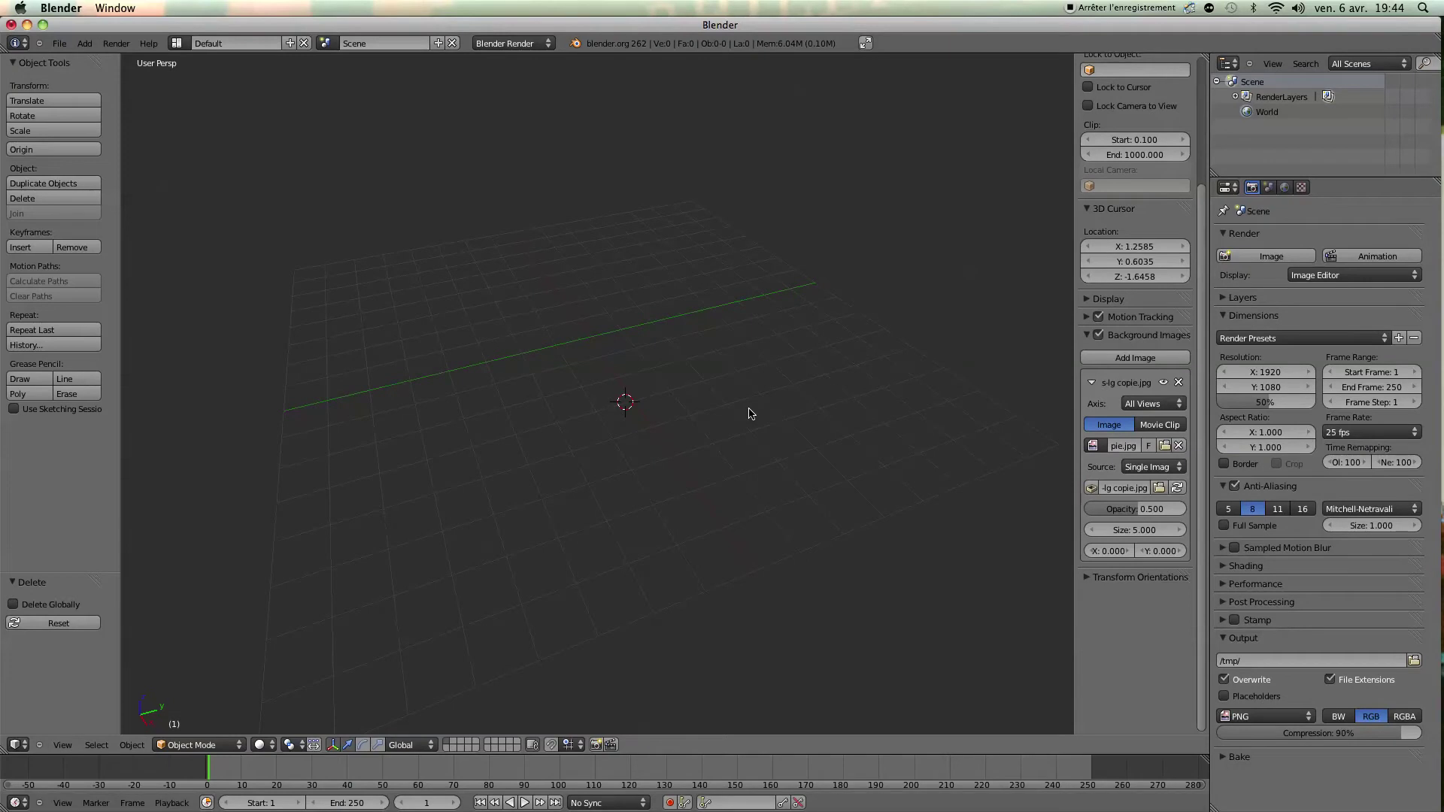
Display the floor plan in top orthographic view and set the background image's opacity to 1.000 and size to 5.840
{"action": "key", "text": "KP_7"}
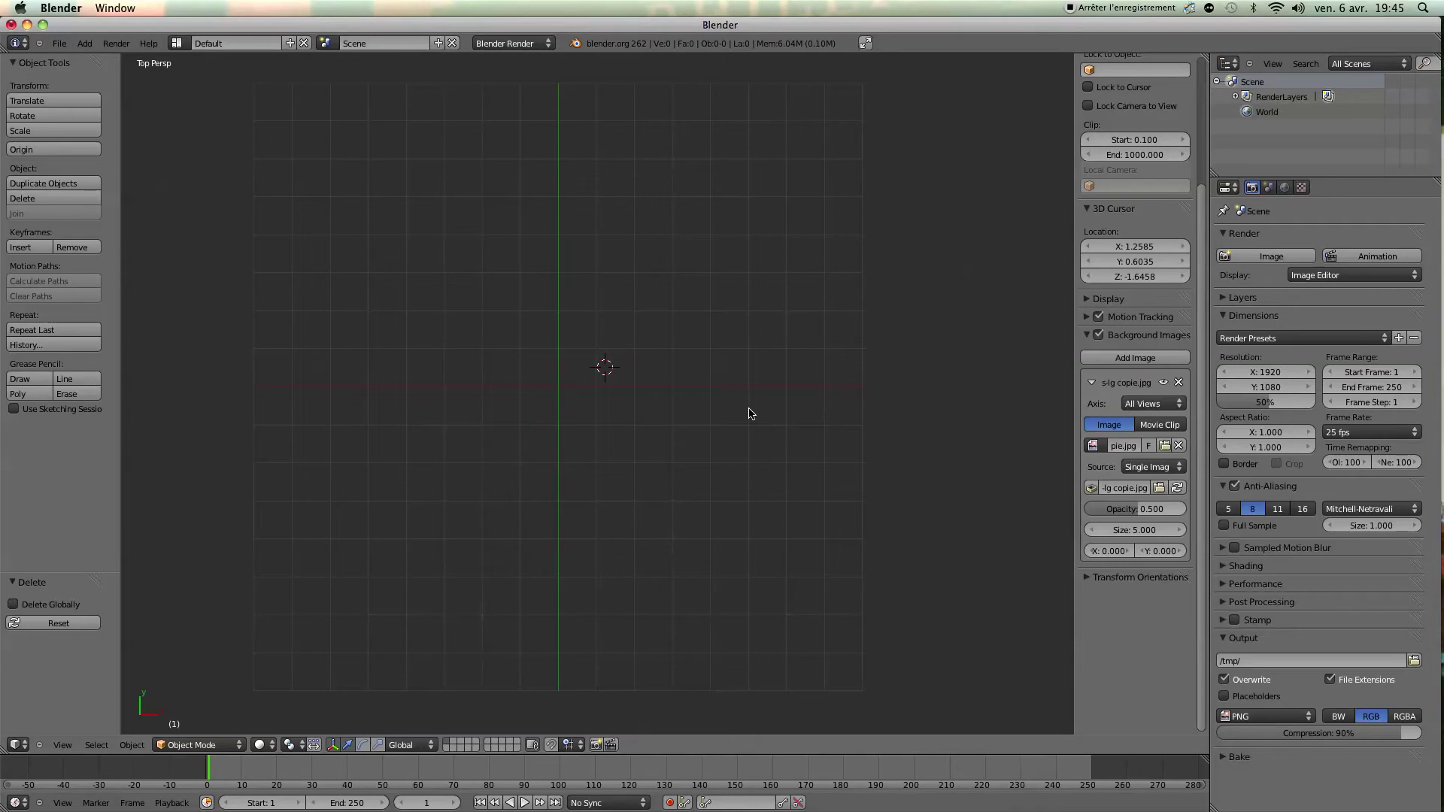
{"action": "key", "text": "KP_5"}
{"action": "scroll", "coordinate": [749, 410], "scroll_direction": "up", "scroll_amount": 5}
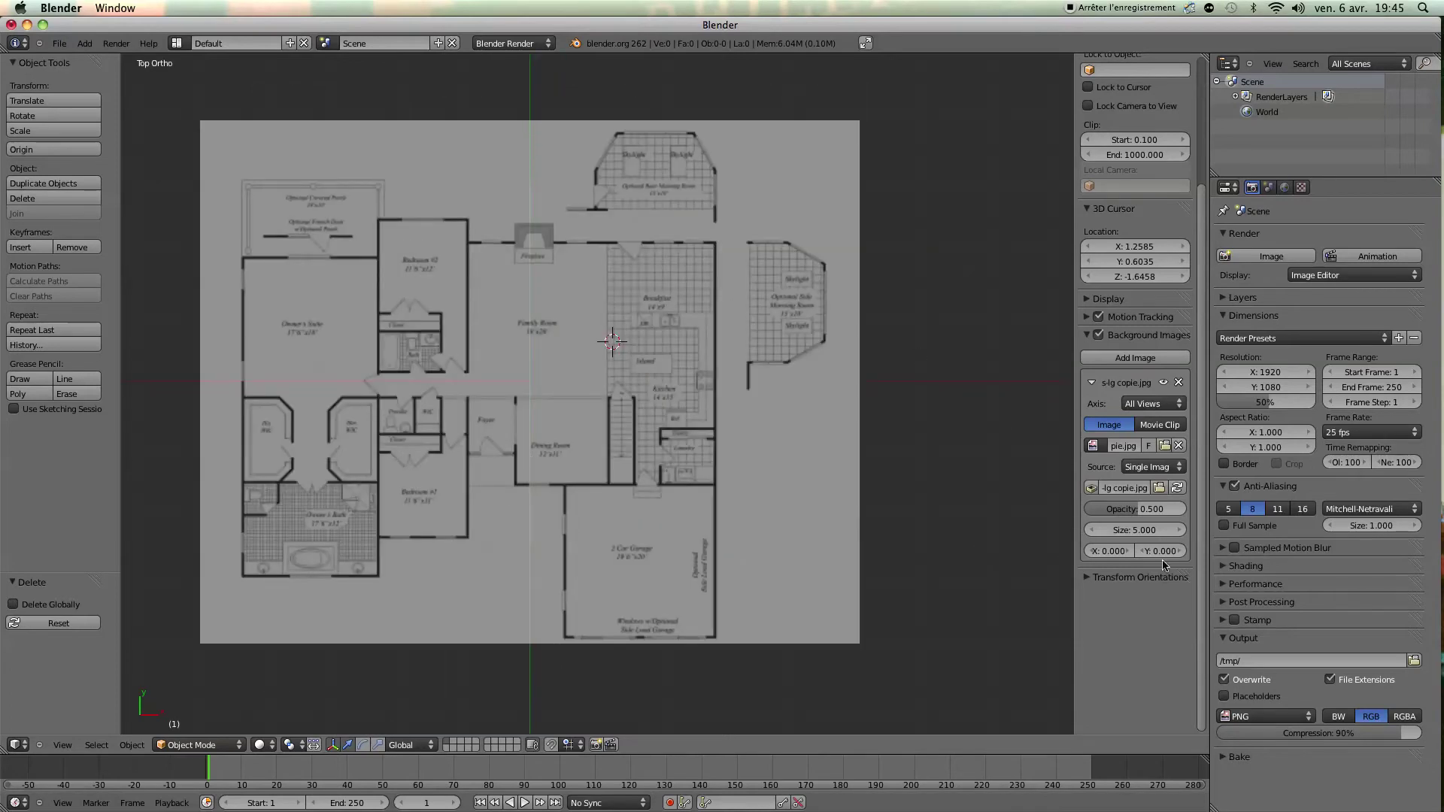
{"action": "left_click_drag", "start_coordinate": [1145, 534], "coordinate": [1181, 513]}
{"action": "scroll", "coordinate": [580, 410], "scroll_direction": "up", "scroll_amount": 2}
{"action": "scroll", "coordinate": [607, 413], "scroll_direction": "down", "scroll_amount": 4}
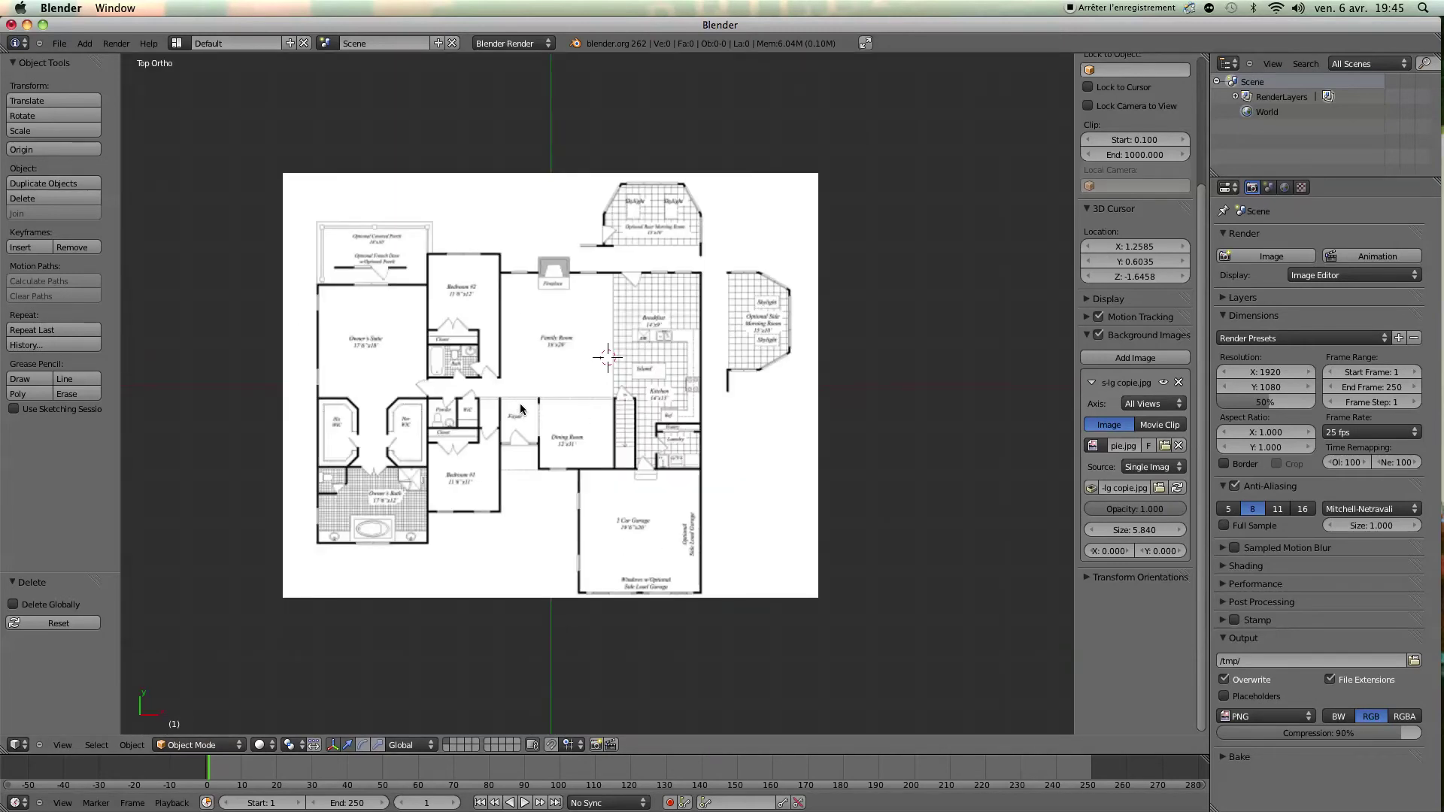
Add a cube mesh at the 3D cursor over the floor plan
{"action": "key", "text": "shift+a"}
{"action": "mouse_move", "coordinate": [523, 431]}
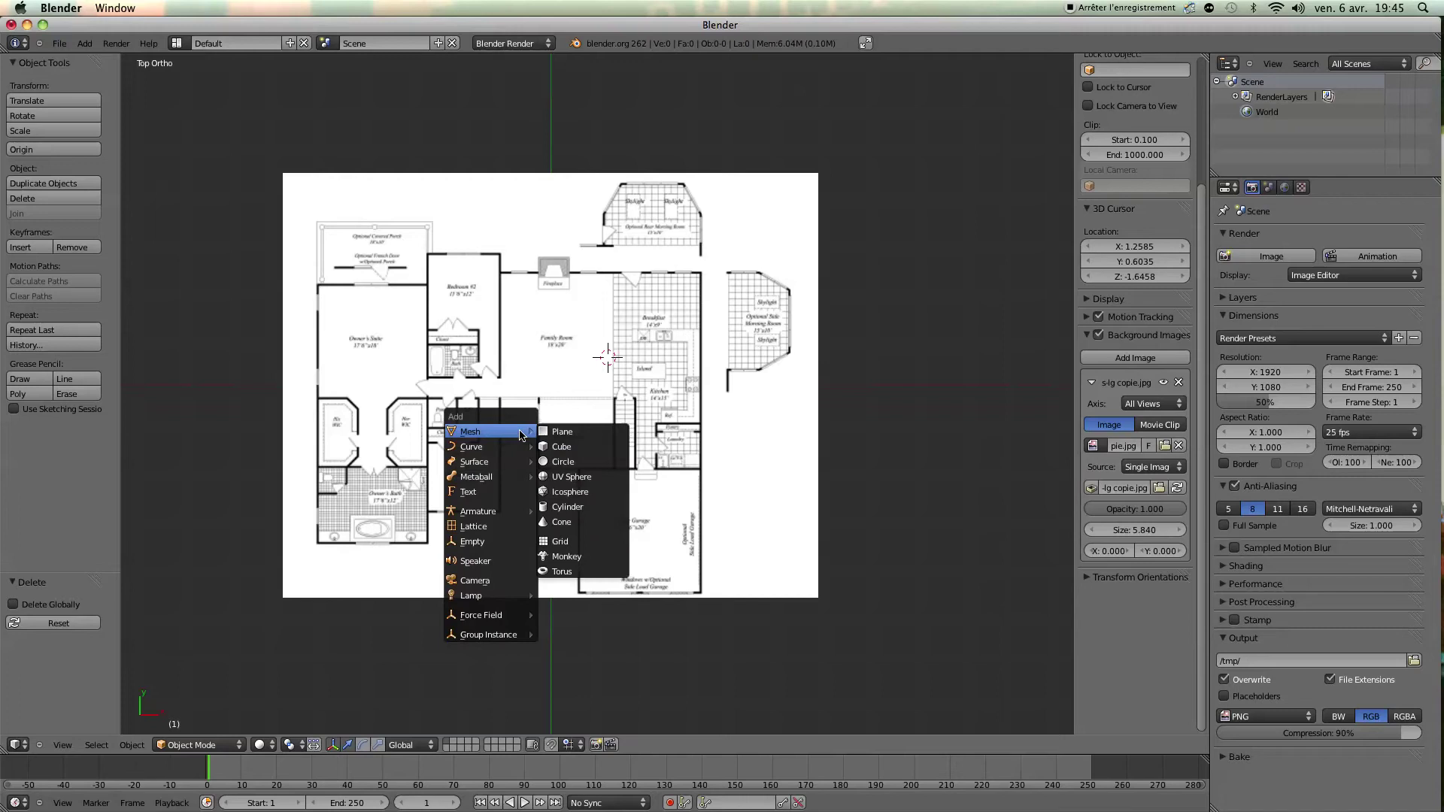
{"action": "left_click", "coordinate": [562, 446]}
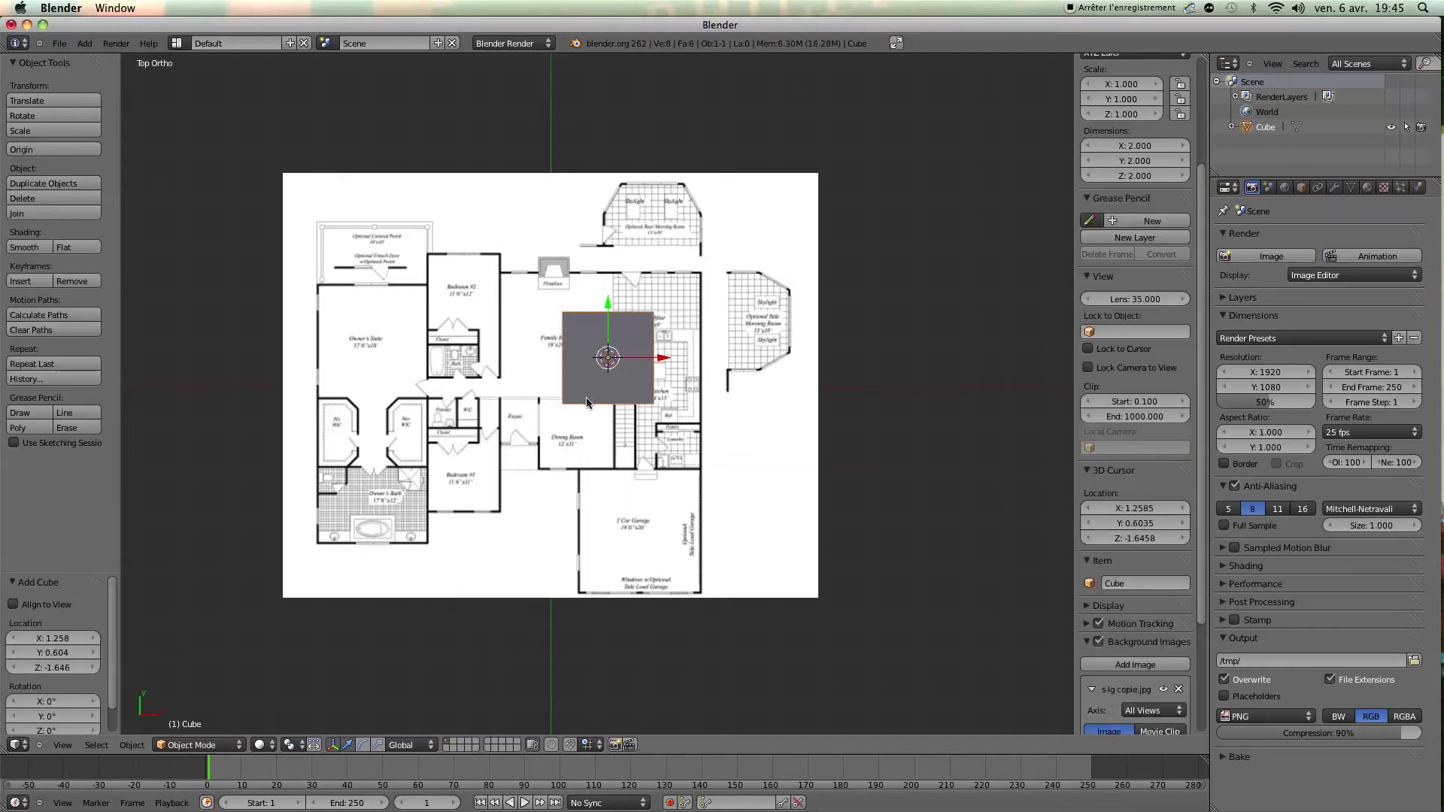
Examine how the background floor plan displays behind the cube in rotated, top, right and front orthographic views
{"action": "middle_click_drag", "start_coordinate": [584, 413], "coordinate": [669, 431], "text": "shift"}
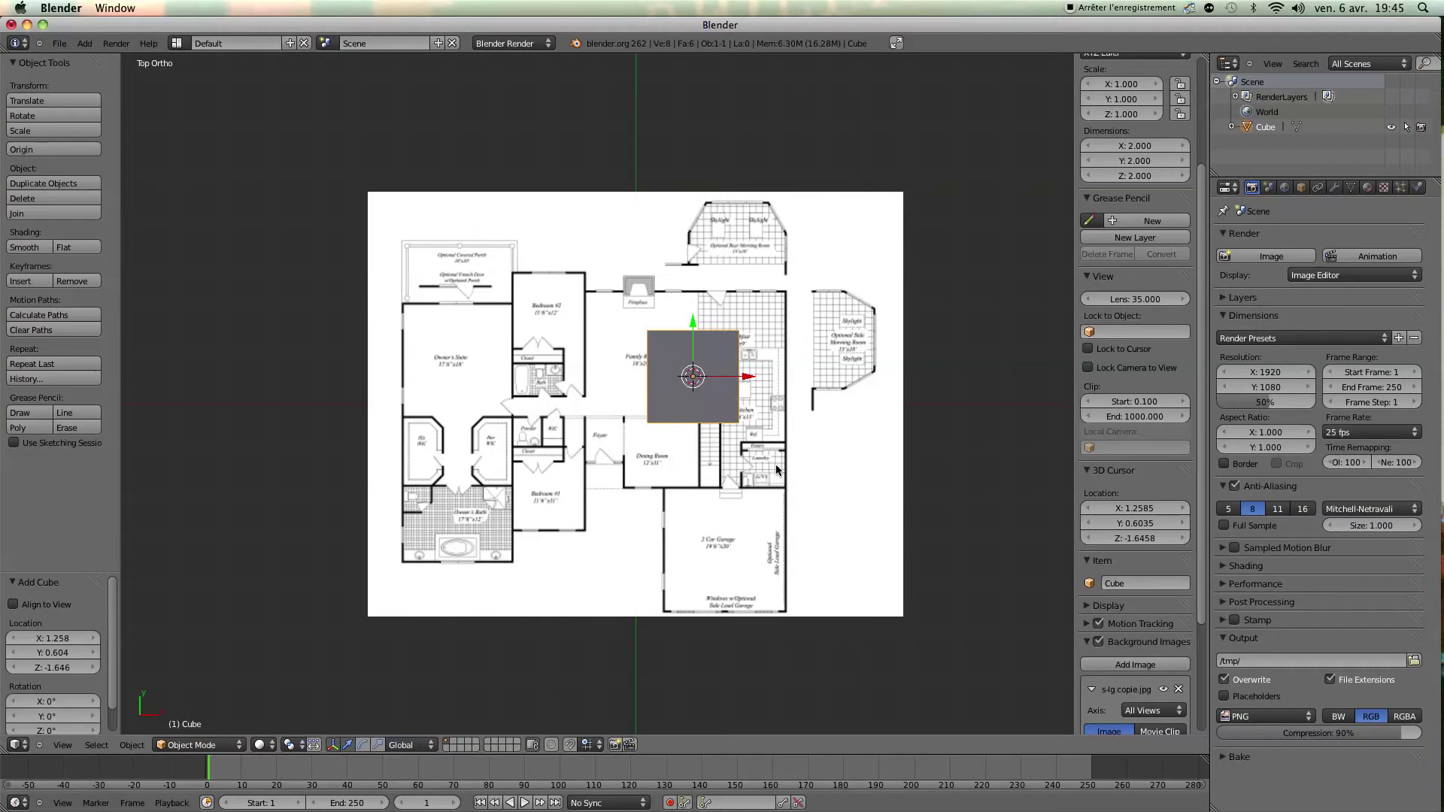
{"action": "middle_click_drag", "start_coordinate": [728, 468], "coordinate": [662, 378]}
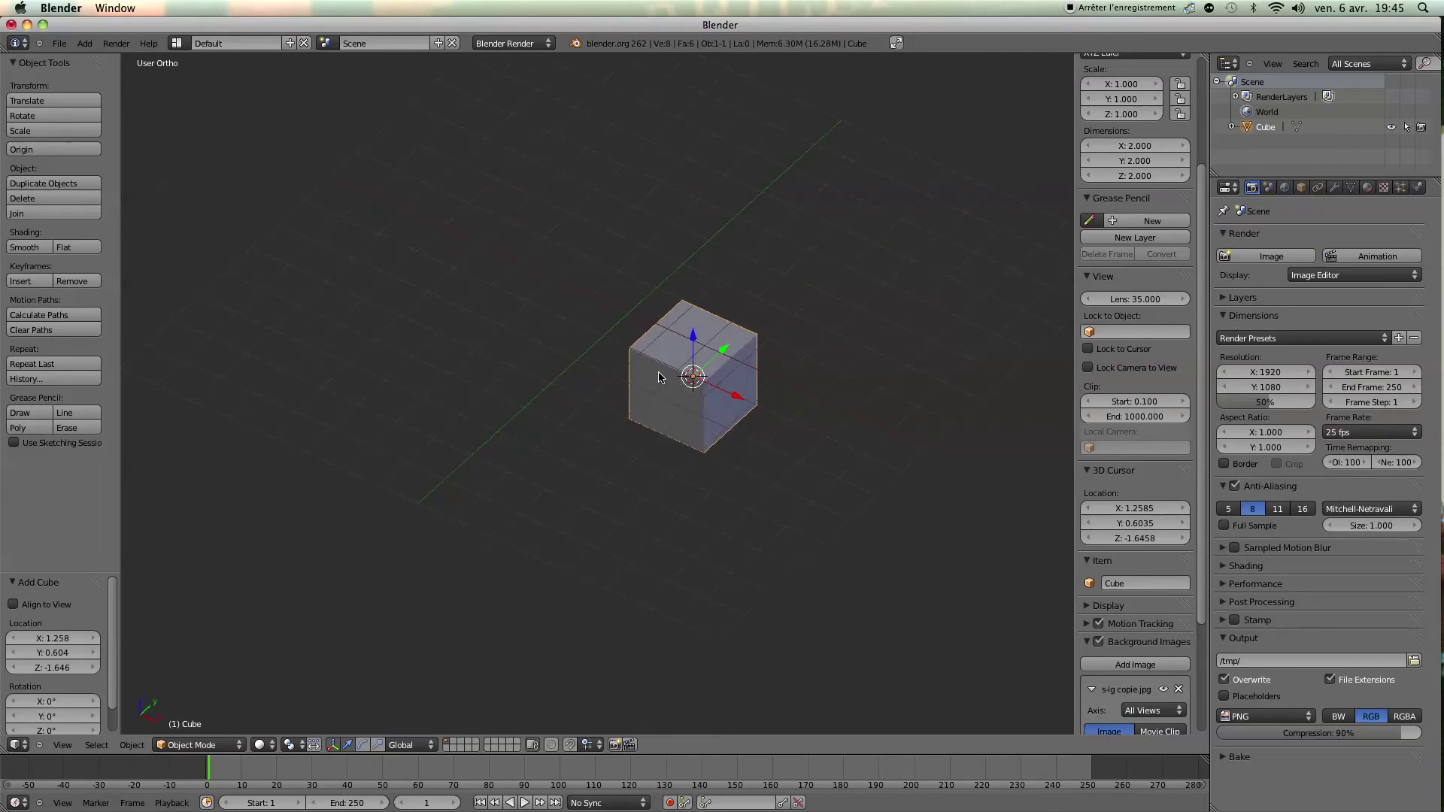
{"action": "key", "text": "KP_7"}
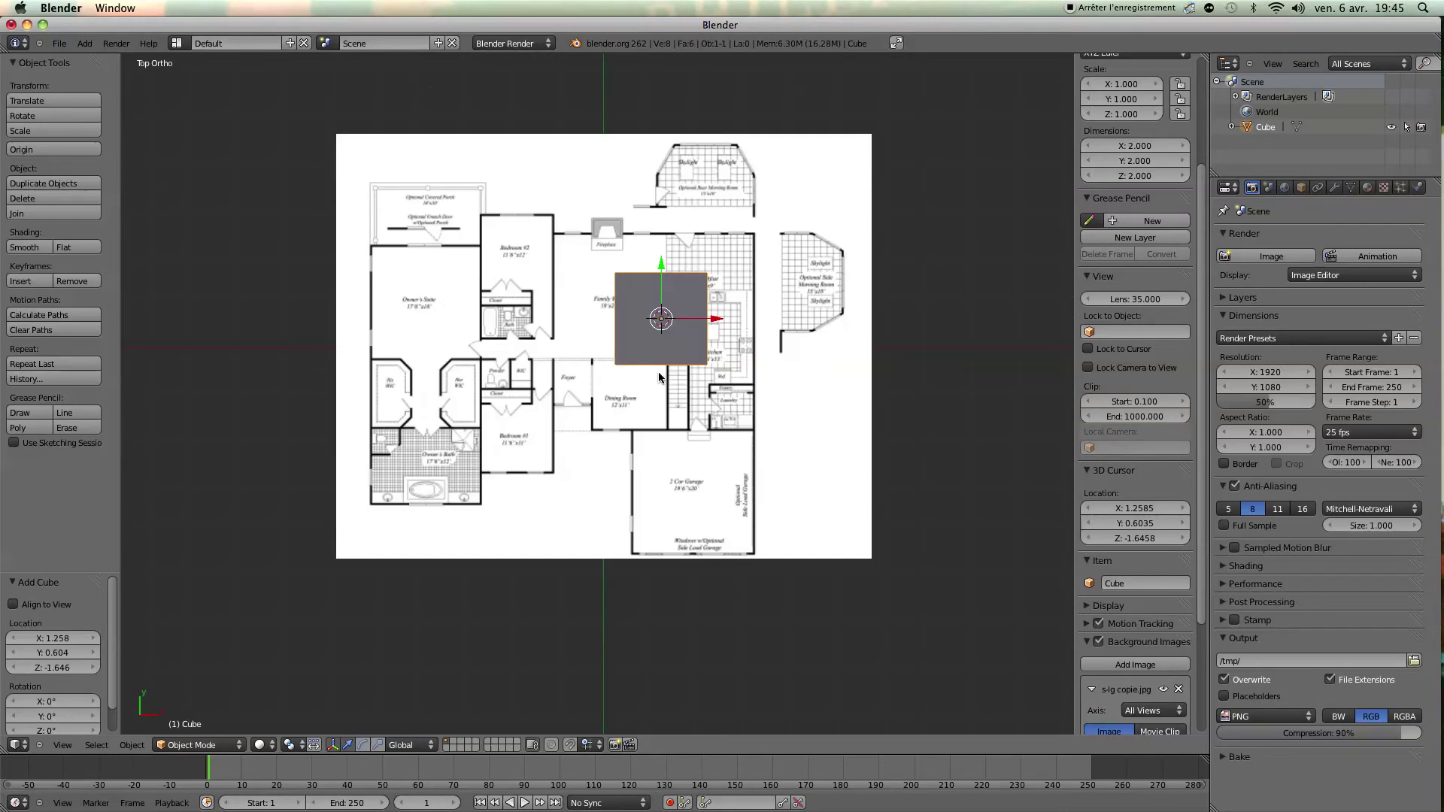
{"action": "scroll", "coordinate": [823, 340], "scroll_direction": "up", "scroll_amount": 4}
{"action": "scroll", "coordinate": [792, 318], "scroll_direction": "down", "scroll_amount": 3}
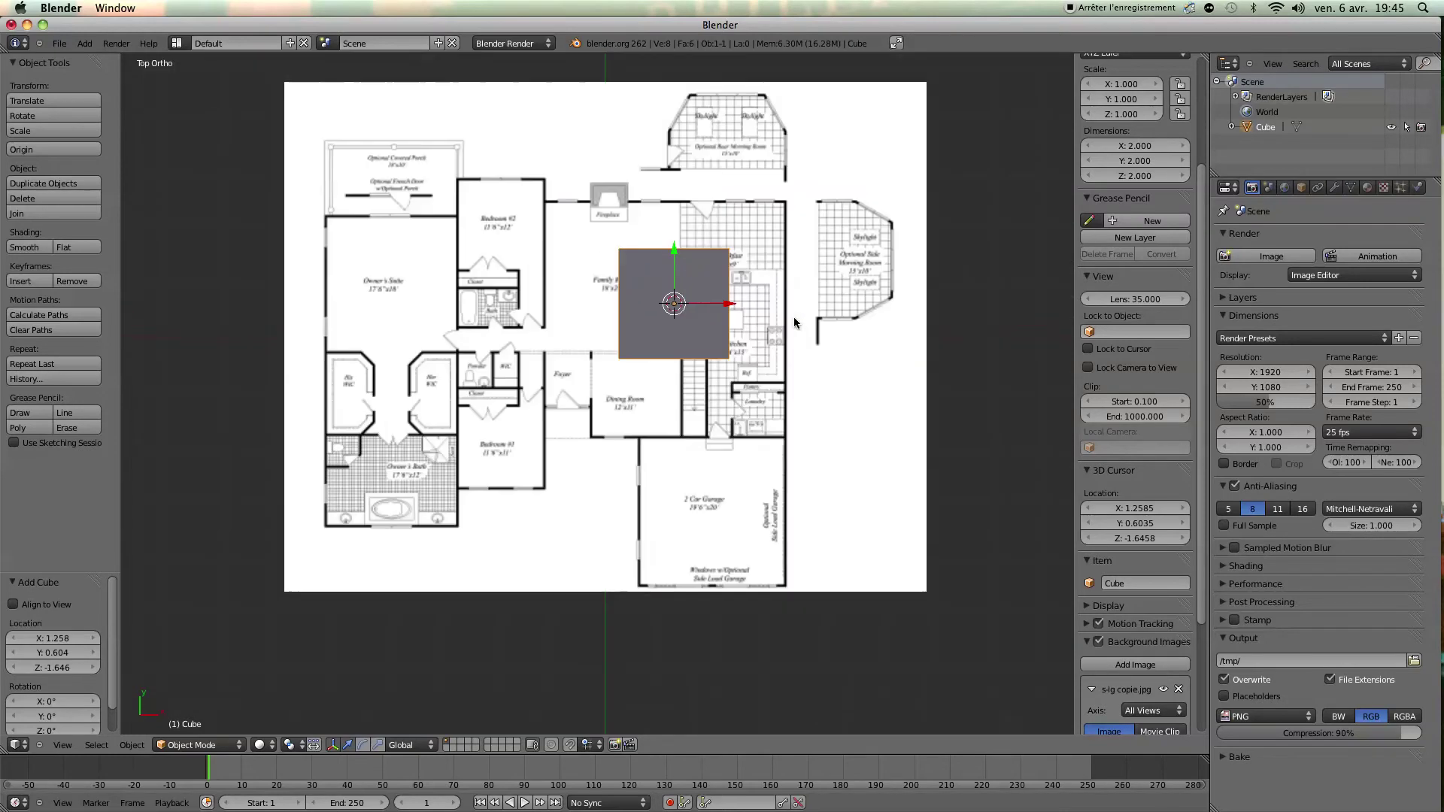
{"action": "middle_click_drag", "start_coordinate": [793, 318], "coordinate": [758, 206]}
{"action": "key", "text": "KP_3"}
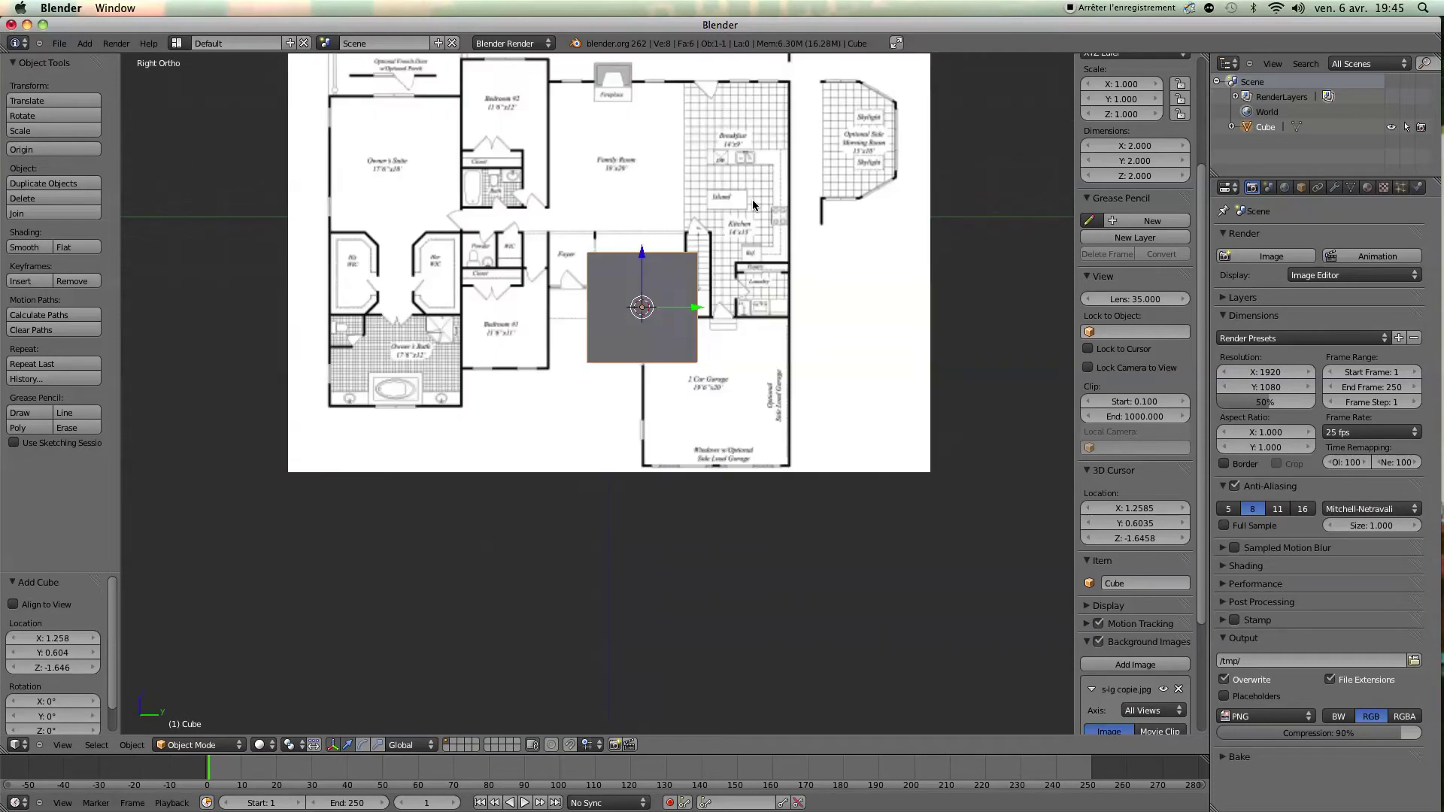
{"action": "key", "text": "KP_1"}
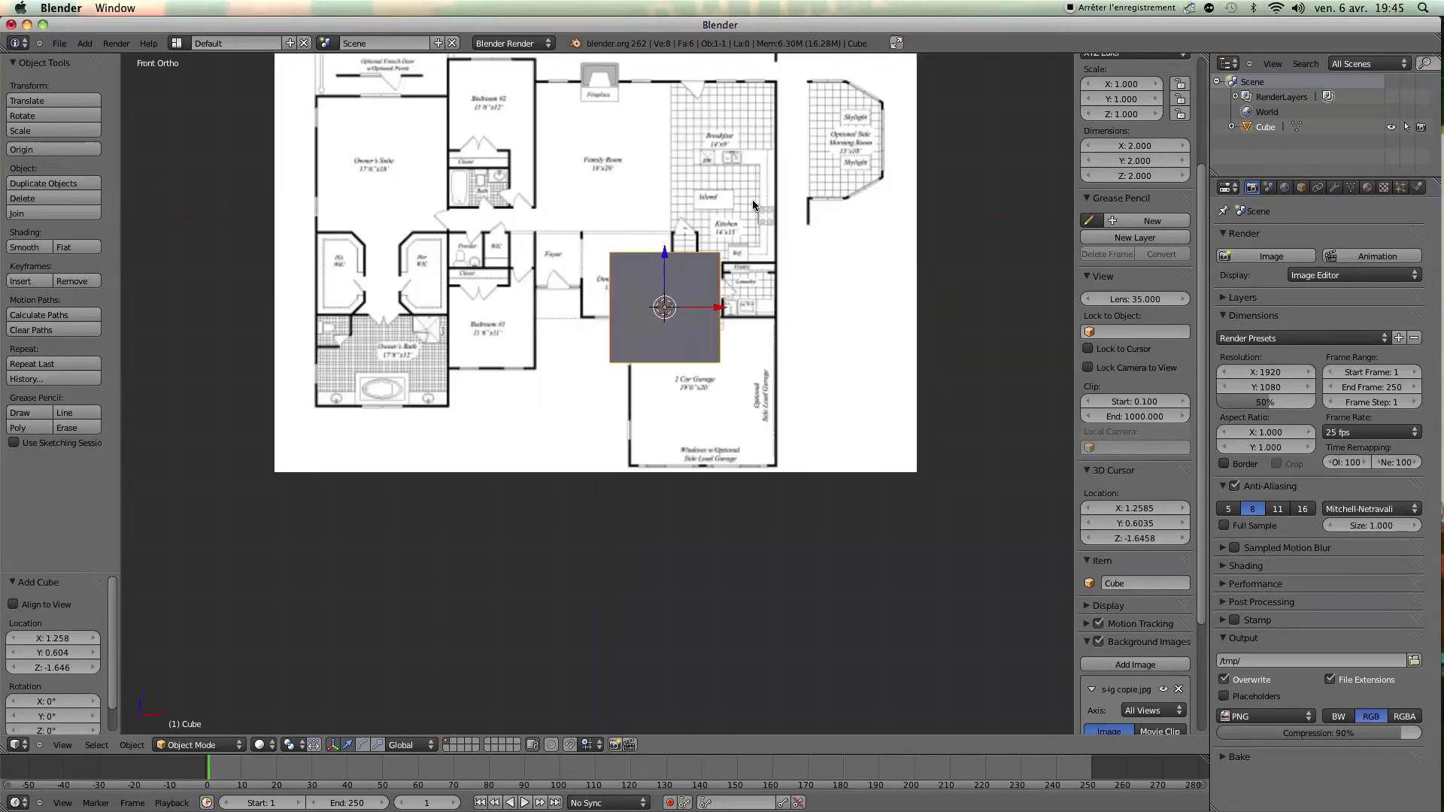
{"action": "key", "text": "KP_7"}
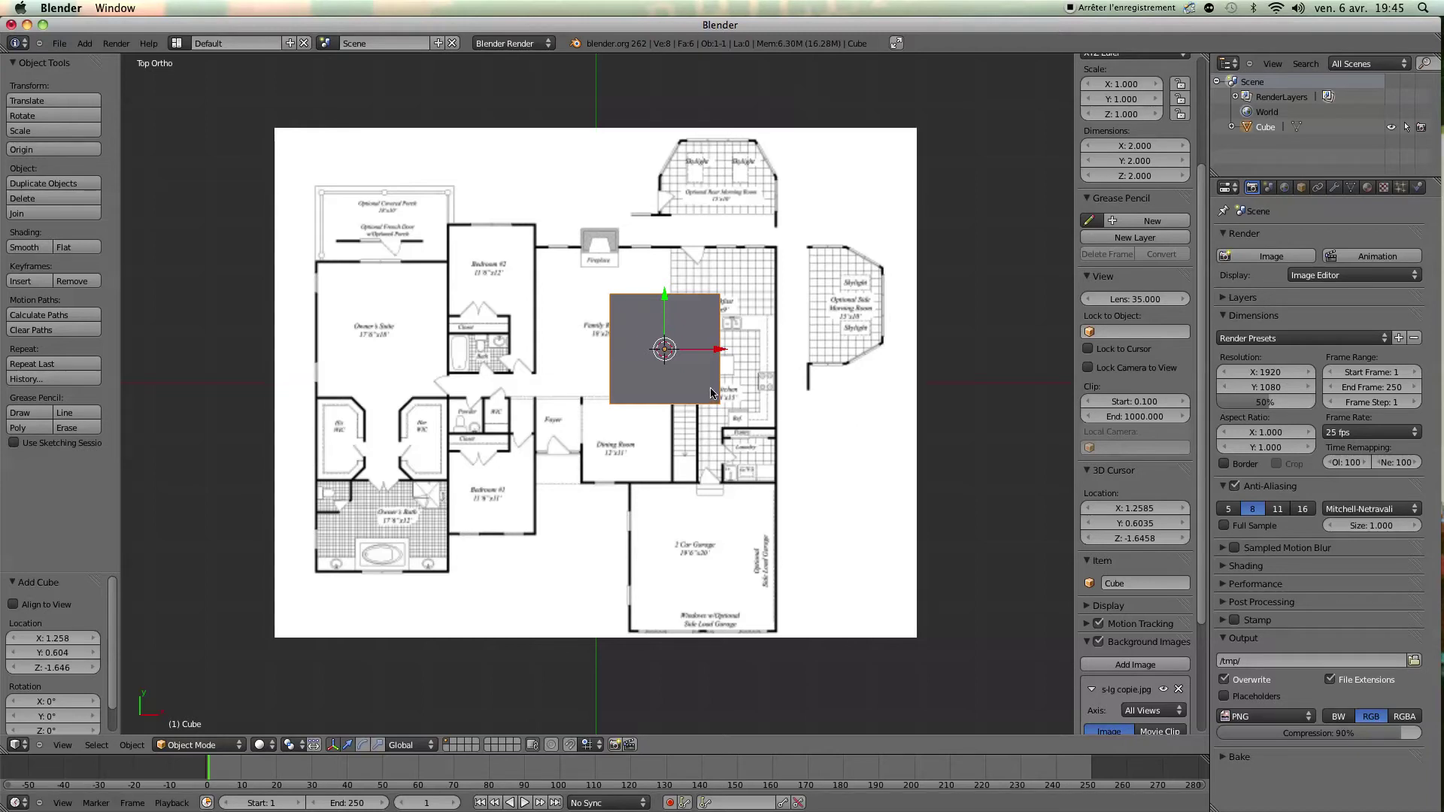
Turn off background images, collapse their settings and check the cube in top orthographic view
{"action": "middle_click_drag", "start_coordinate": [644, 265], "coordinate": [675, 325]}
{"action": "scroll", "coordinate": [747, 346], "scroll_direction": "up", "scroll_amount": 3}
{"action": "scroll", "coordinate": [747, 346], "scroll_direction": "down", "scroll_amount": 1}
{"action": "left_click", "coordinate": [1100, 644]}
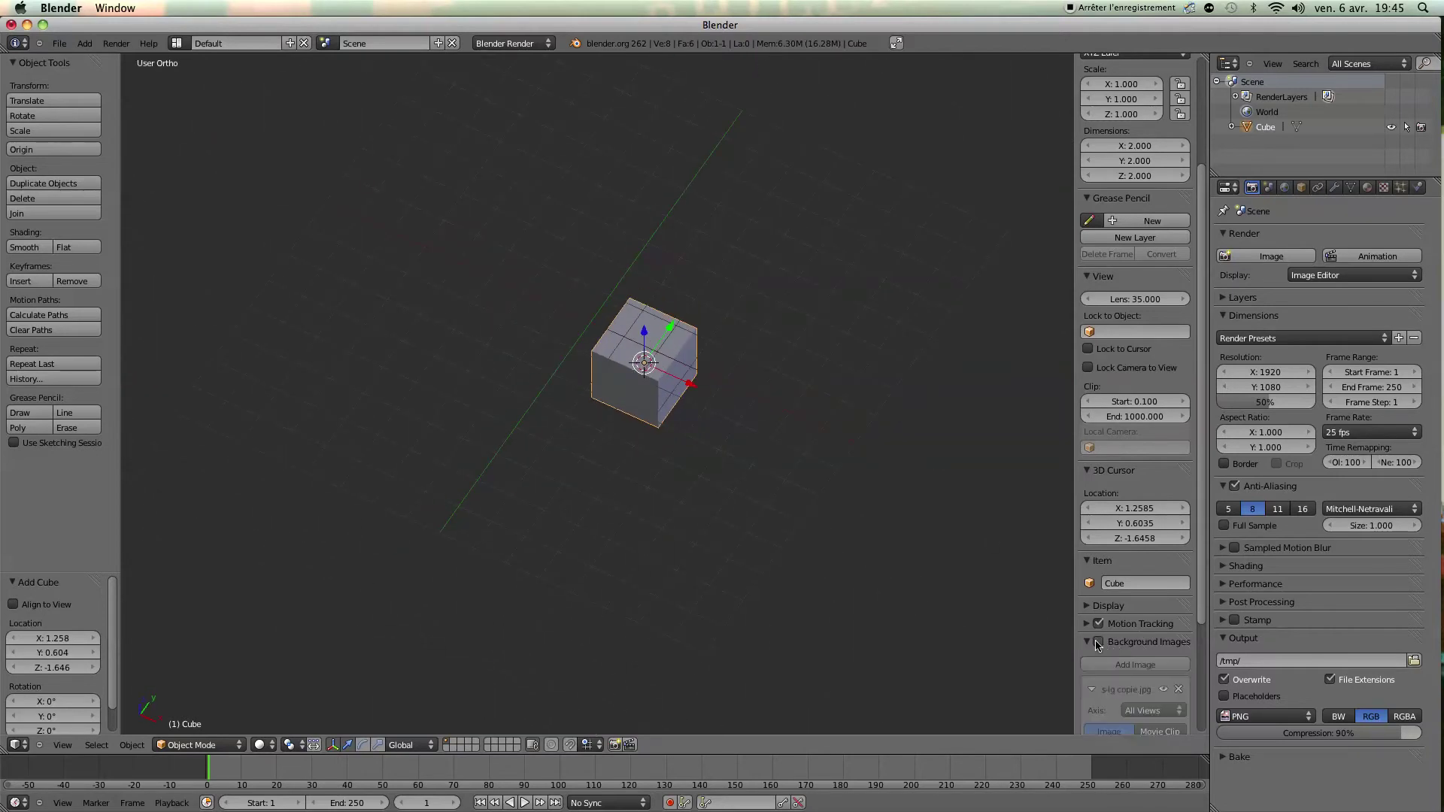
{"action": "left_click", "coordinate": [1094, 644]}
{"action": "key", "text": "KP_7"}
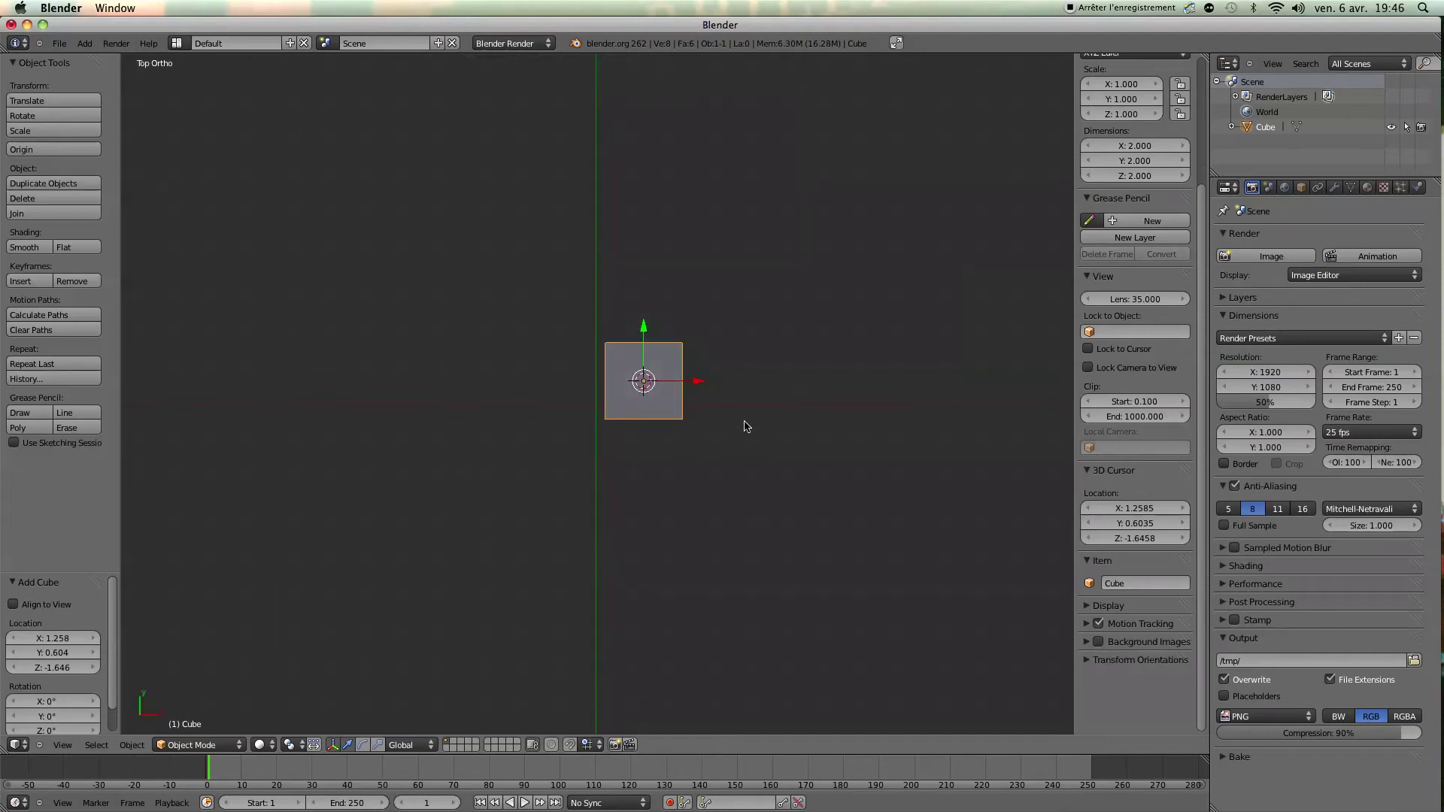
Move the cube up 3.692 units along the Z axis, above the grid
{"action": "middle_click_drag", "start_coordinate": [632, 482], "coordinate": [600, 332]}
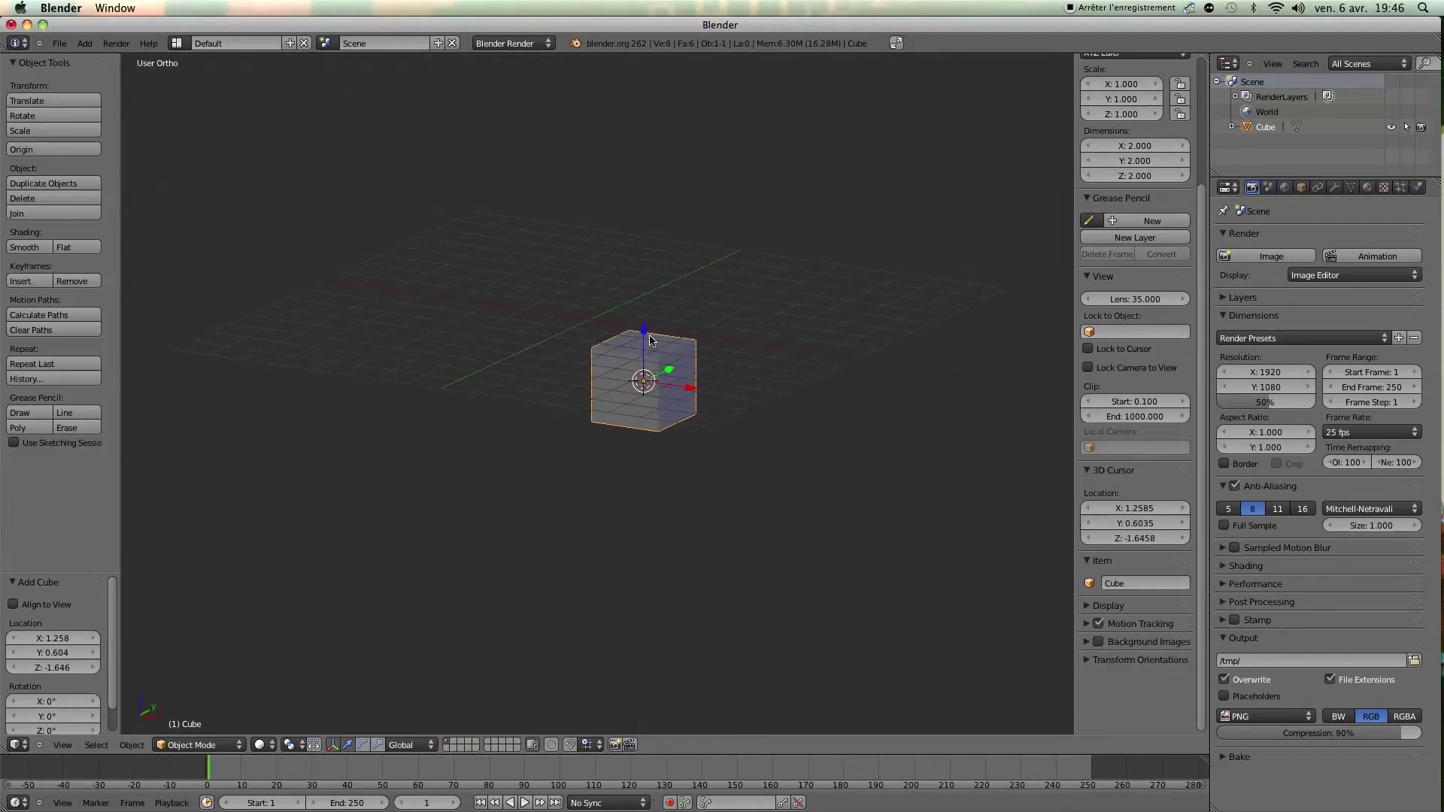
{"action": "key", "text": "g"}
{"action": "key", "text": "z"}
{"action": "left_click", "coordinate": [648, 218]}
{"action": "middle_click_drag", "start_coordinate": [593, 397], "coordinate": [662, 520]}
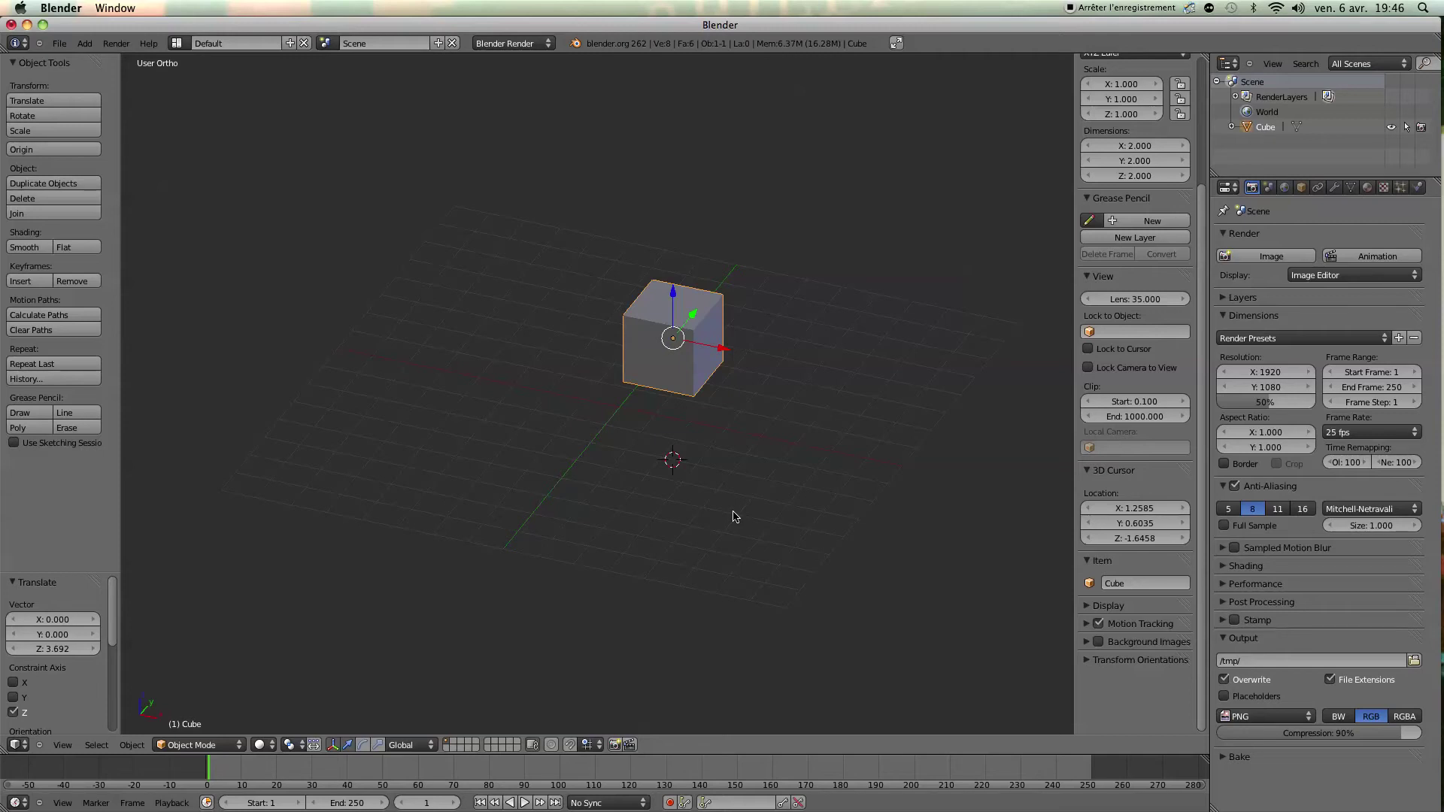
Enable the Import-Export add-on Import Images as Planes in the user preferences and close them
{"action": "key", "text": "ctrl+alt+u"}
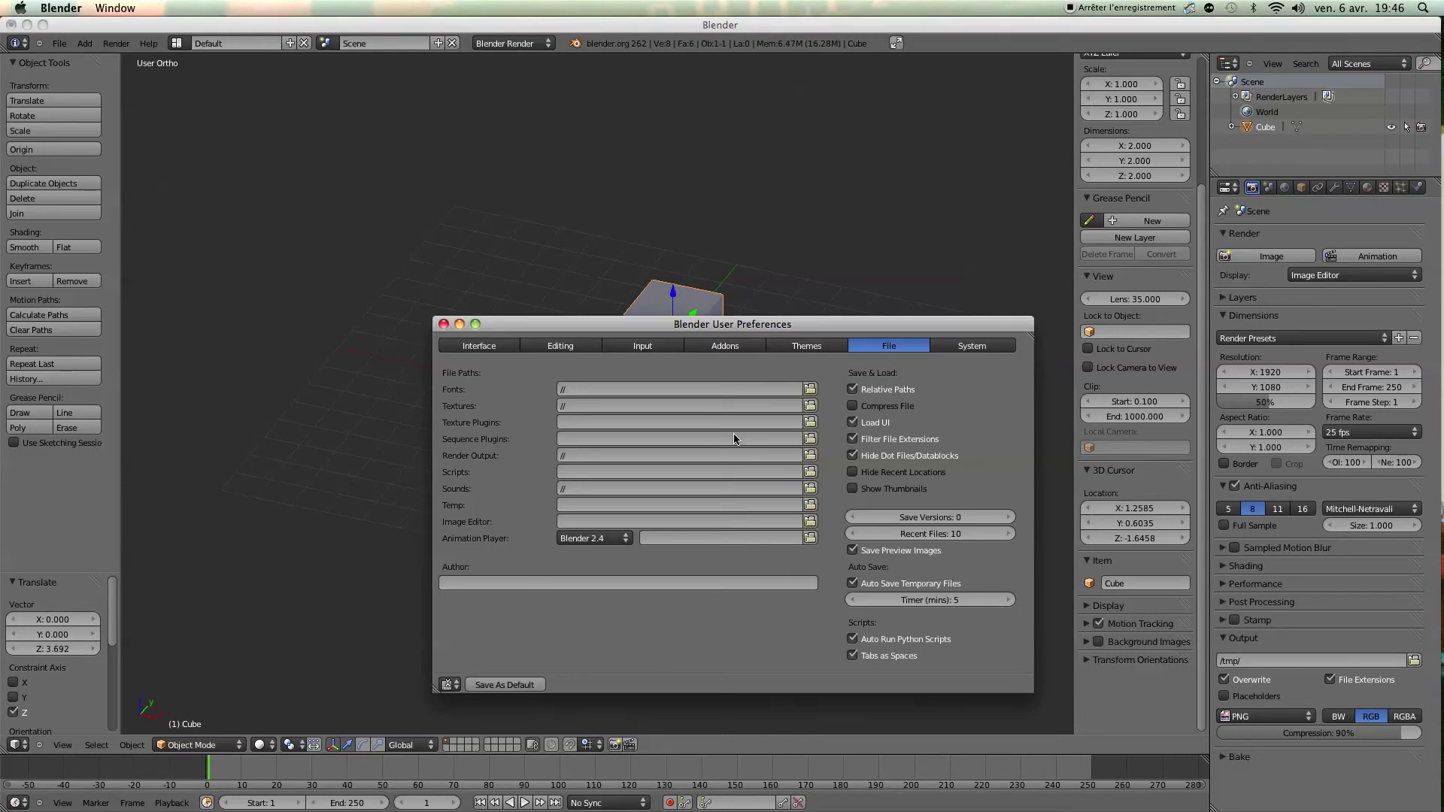
{"action": "left_click_drag", "start_coordinate": [754, 318], "coordinate": [717, 293]}
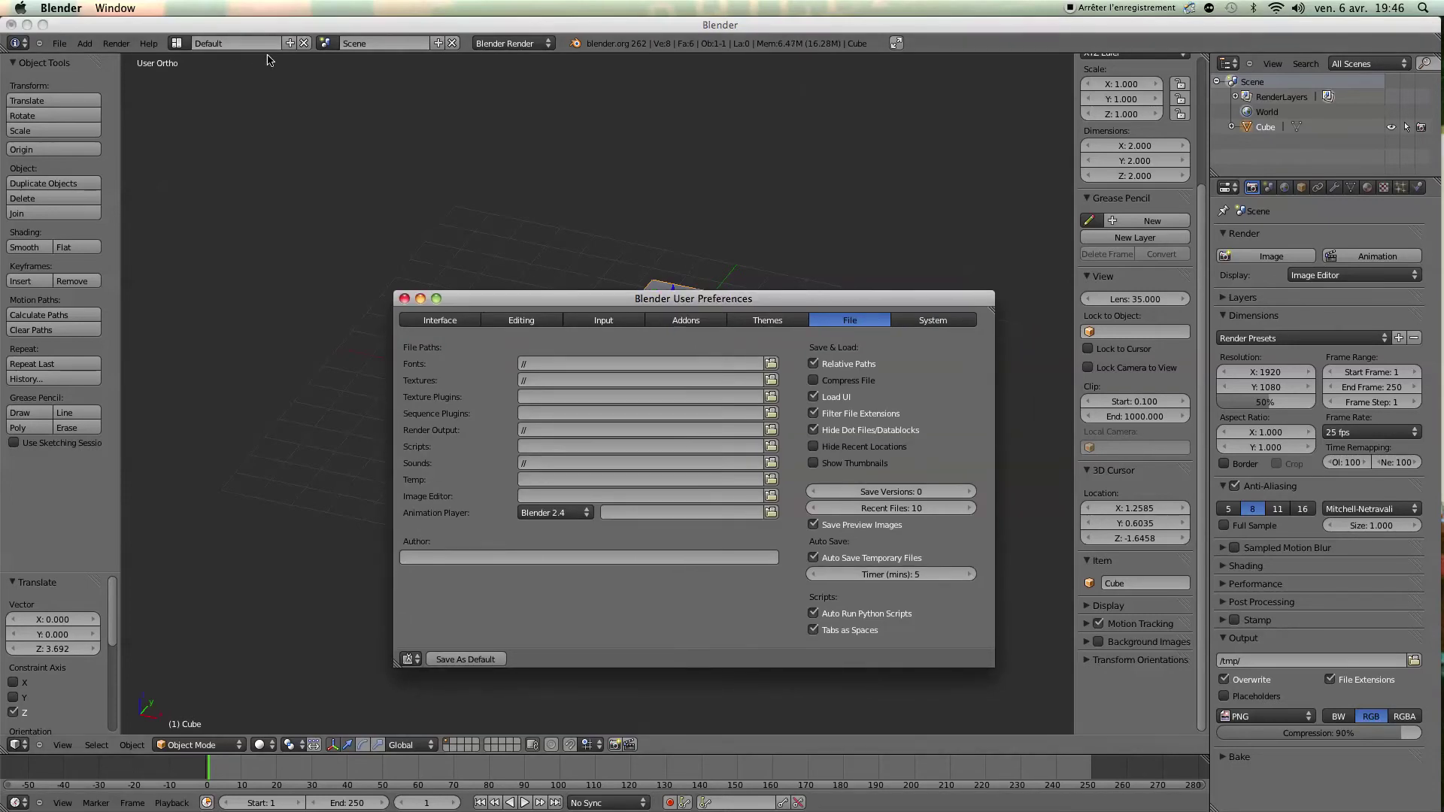
{"action": "left_click", "coordinate": [60, 42]}
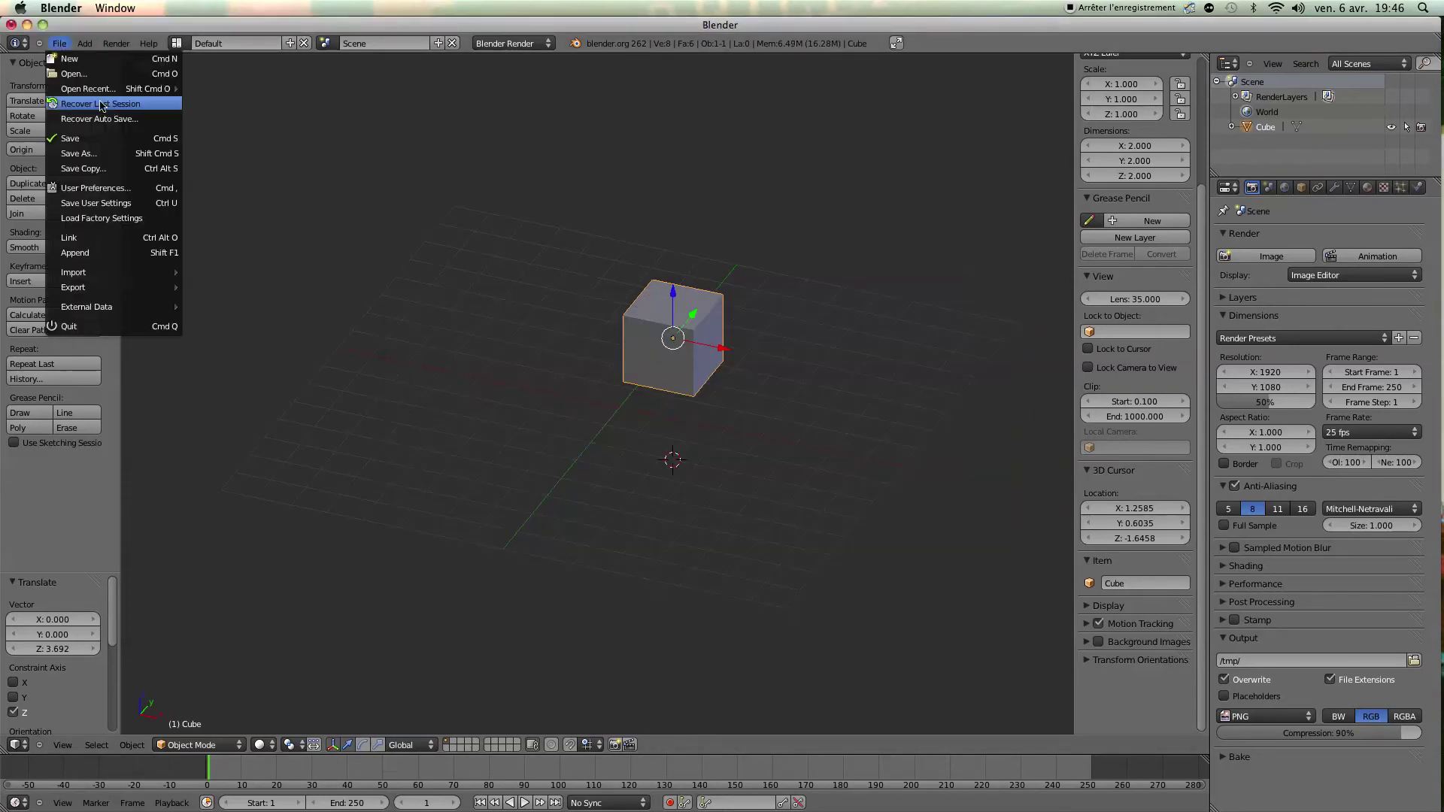
{"action": "left_click", "coordinate": [95, 188]}
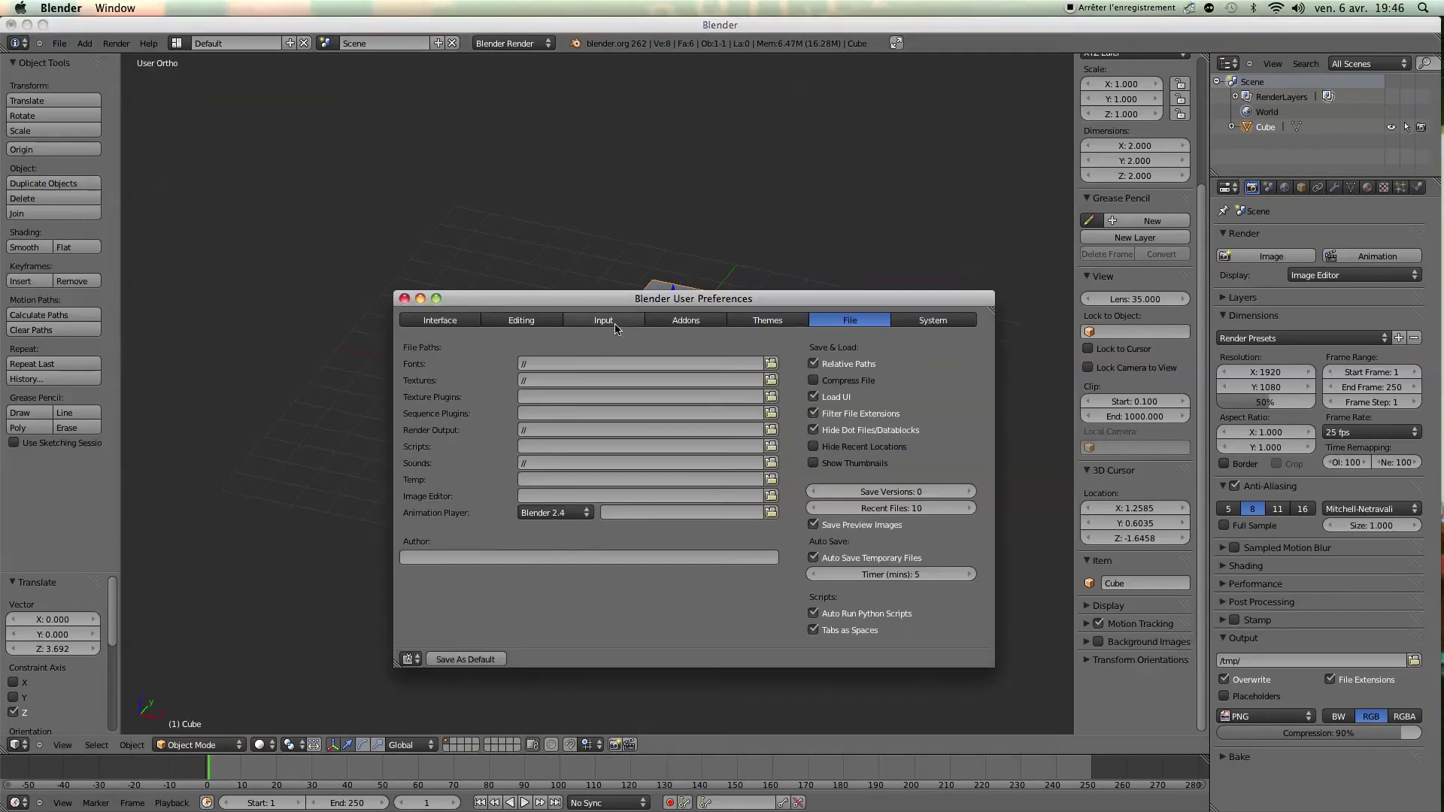
{"action": "left_click", "coordinate": [703, 322]}
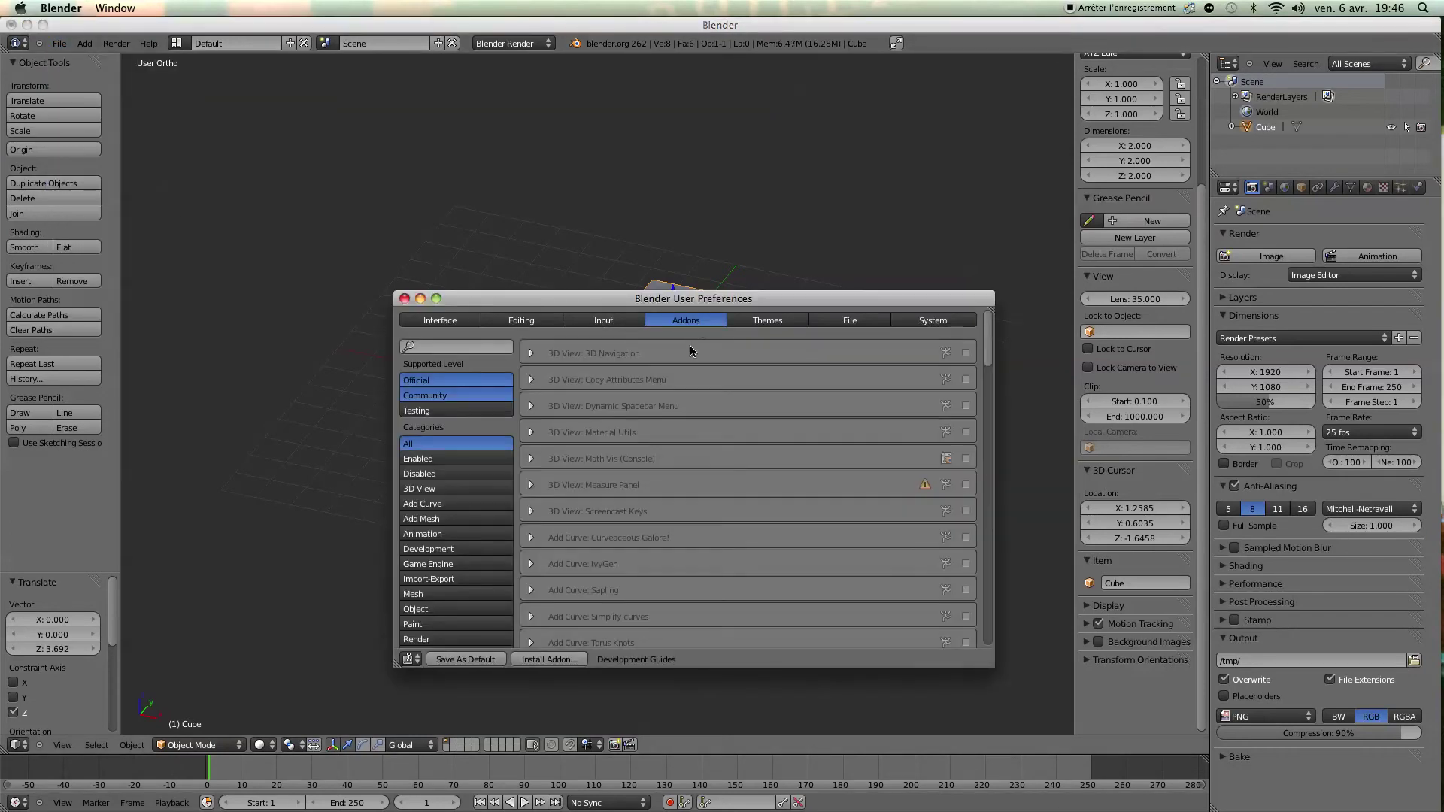
{"action": "left_click", "coordinate": [445, 582]}
{"action": "scroll", "coordinate": [724, 558], "scroll_direction": "down", "scroll_amount": 10}
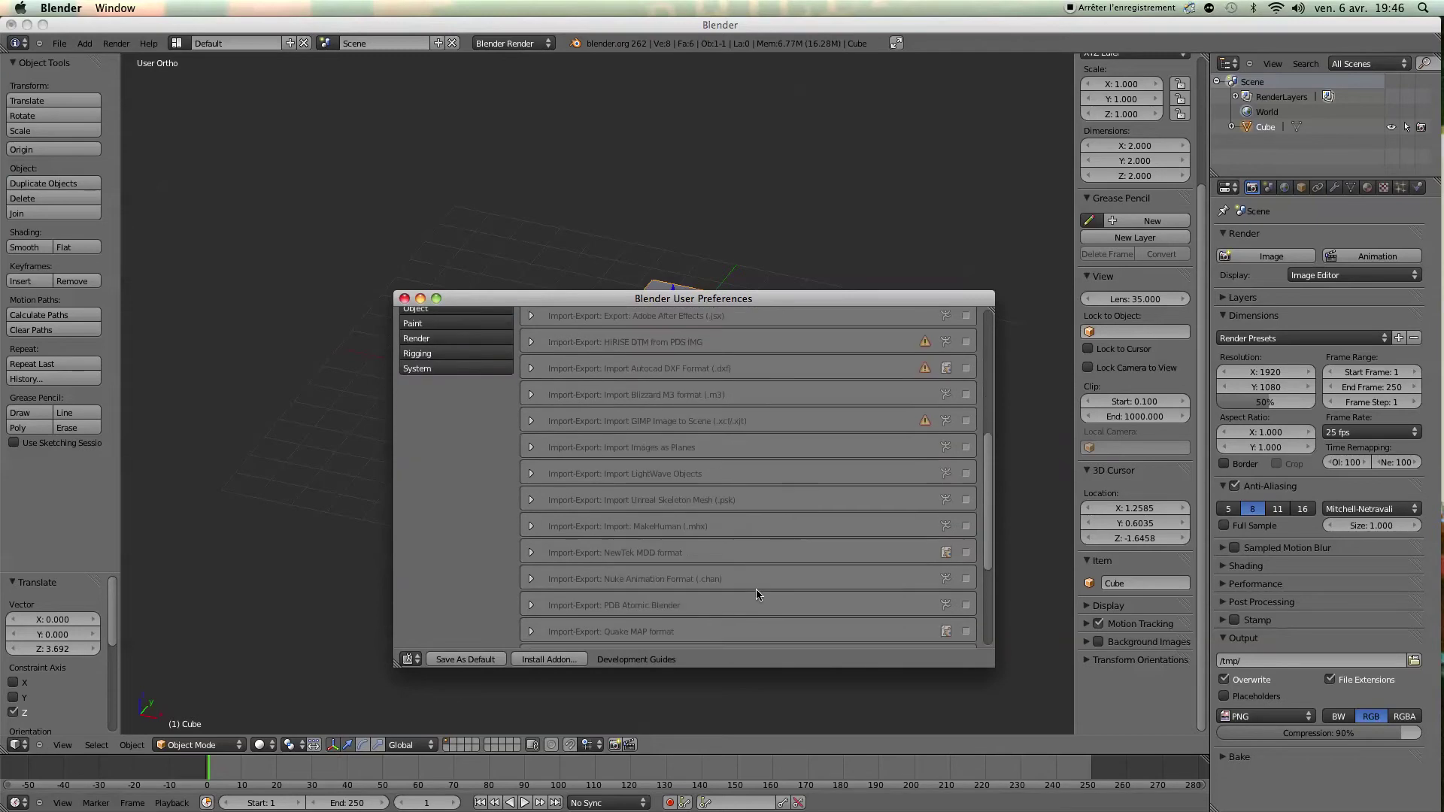
{"action": "left_click", "coordinate": [966, 447]}
{"action": "left_click_drag", "start_coordinate": [737, 300], "coordinate": [726, 256]}
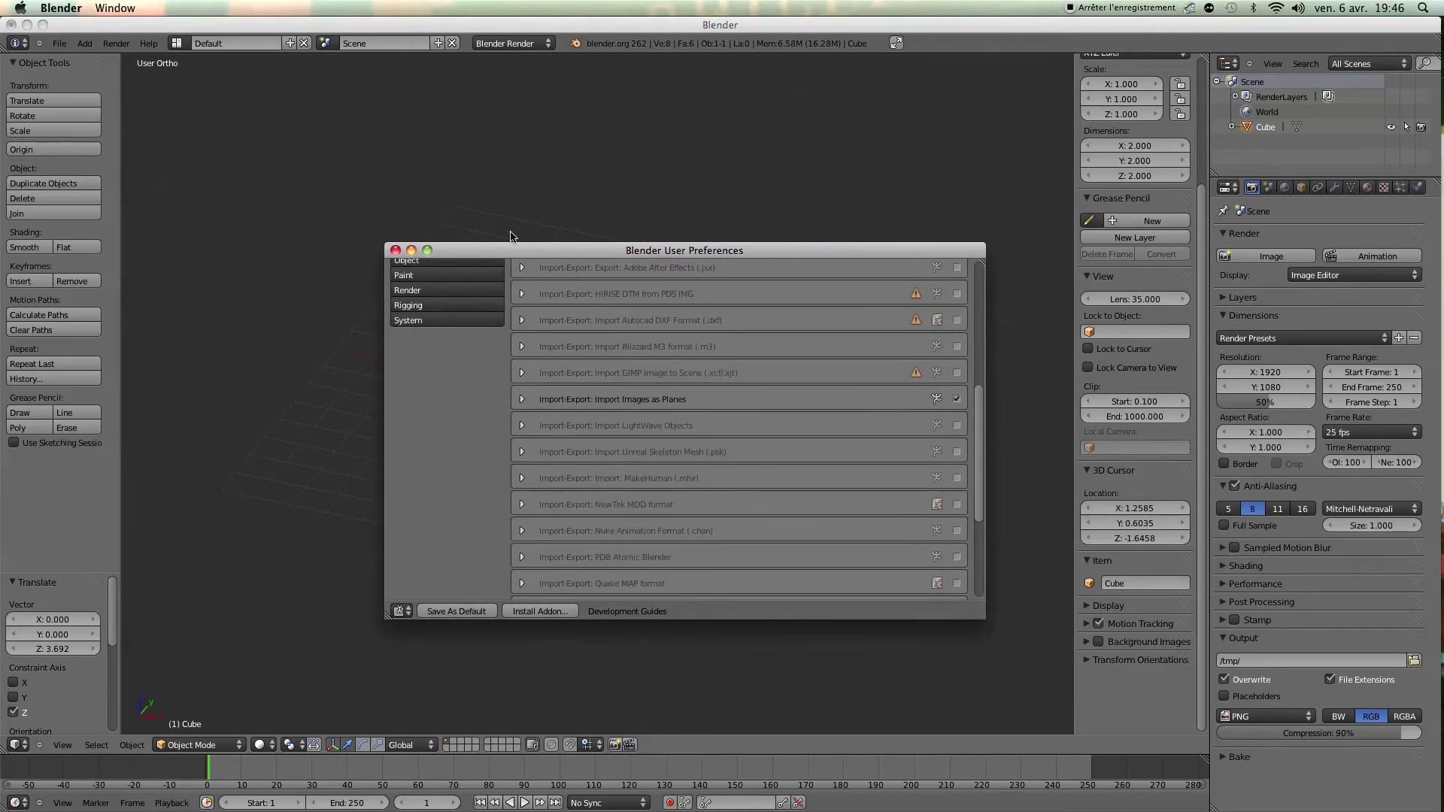
{"action": "left_click", "coordinate": [393, 250]}
Import the image Floor-Plans-lg copie.jpg as a plane, using the image dimensions option
{"action": "middle_click_drag", "start_coordinate": [734, 322], "coordinate": [639, 356]}
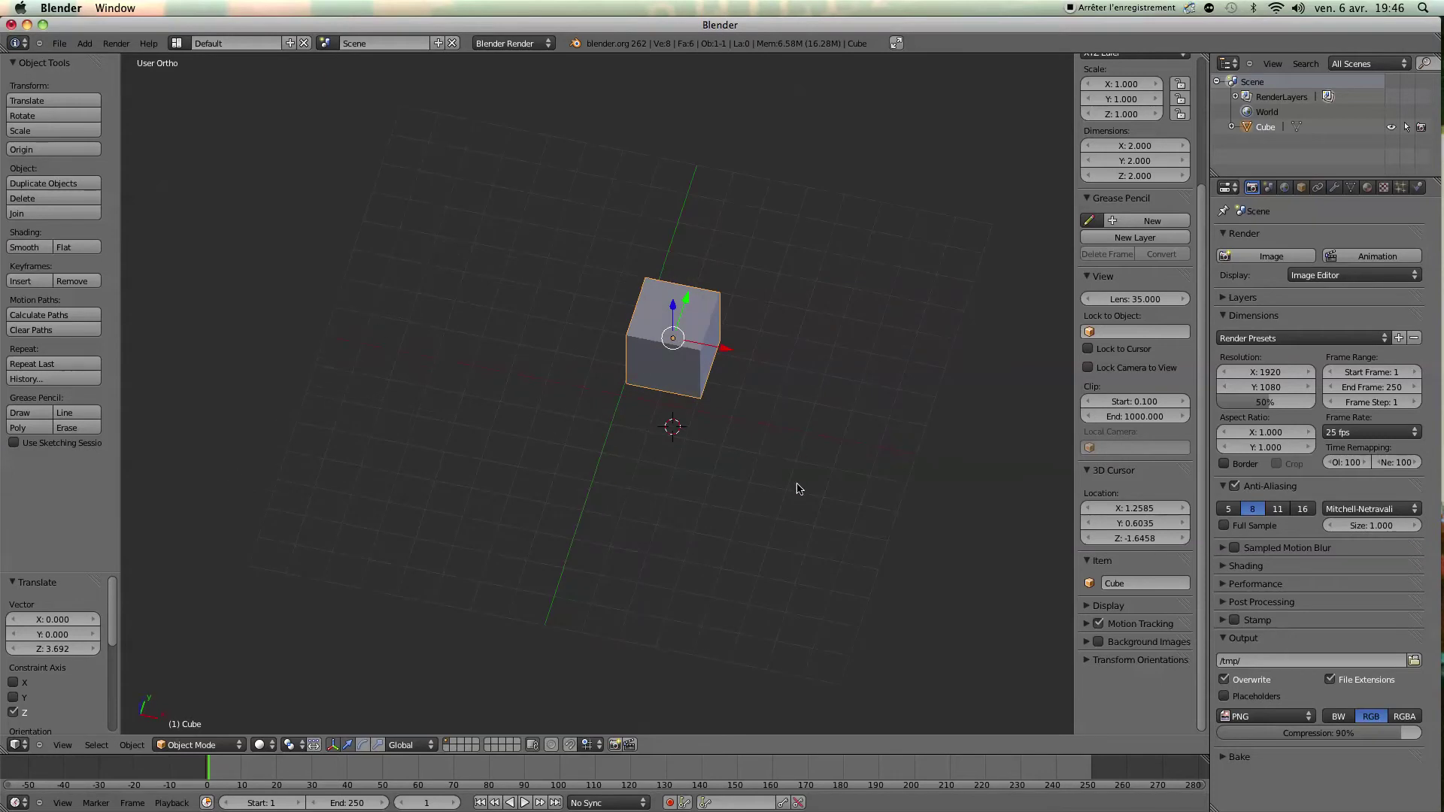
{"action": "middle_click_drag", "start_coordinate": [799, 489], "coordinate": [832, 473]}
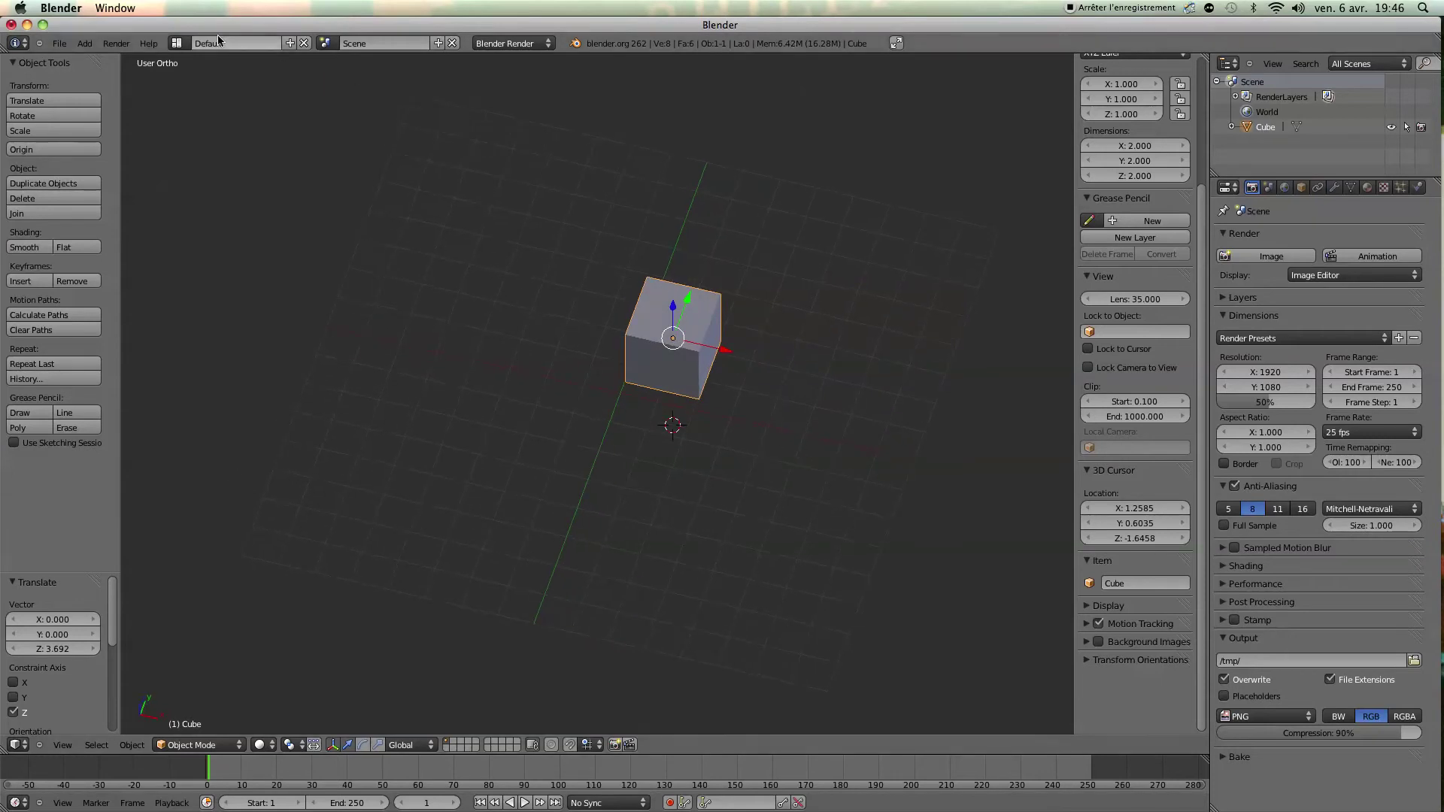
{"action": "left_click", "coordinate": [59, 42]}
{"action": "mouse_move", "coordinate": [87, 271]}
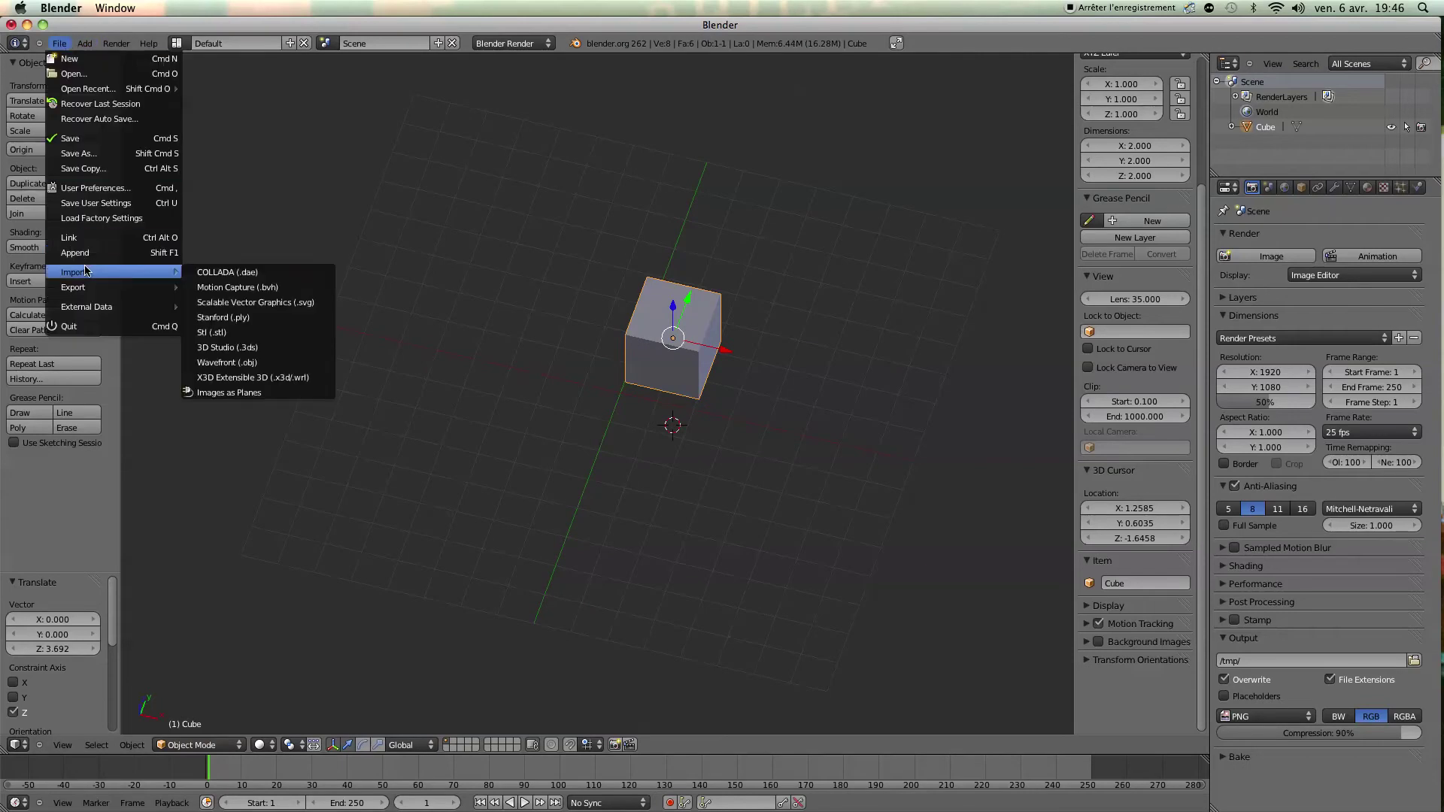
{"action": "left_click", "coordinate": [272, 392]}
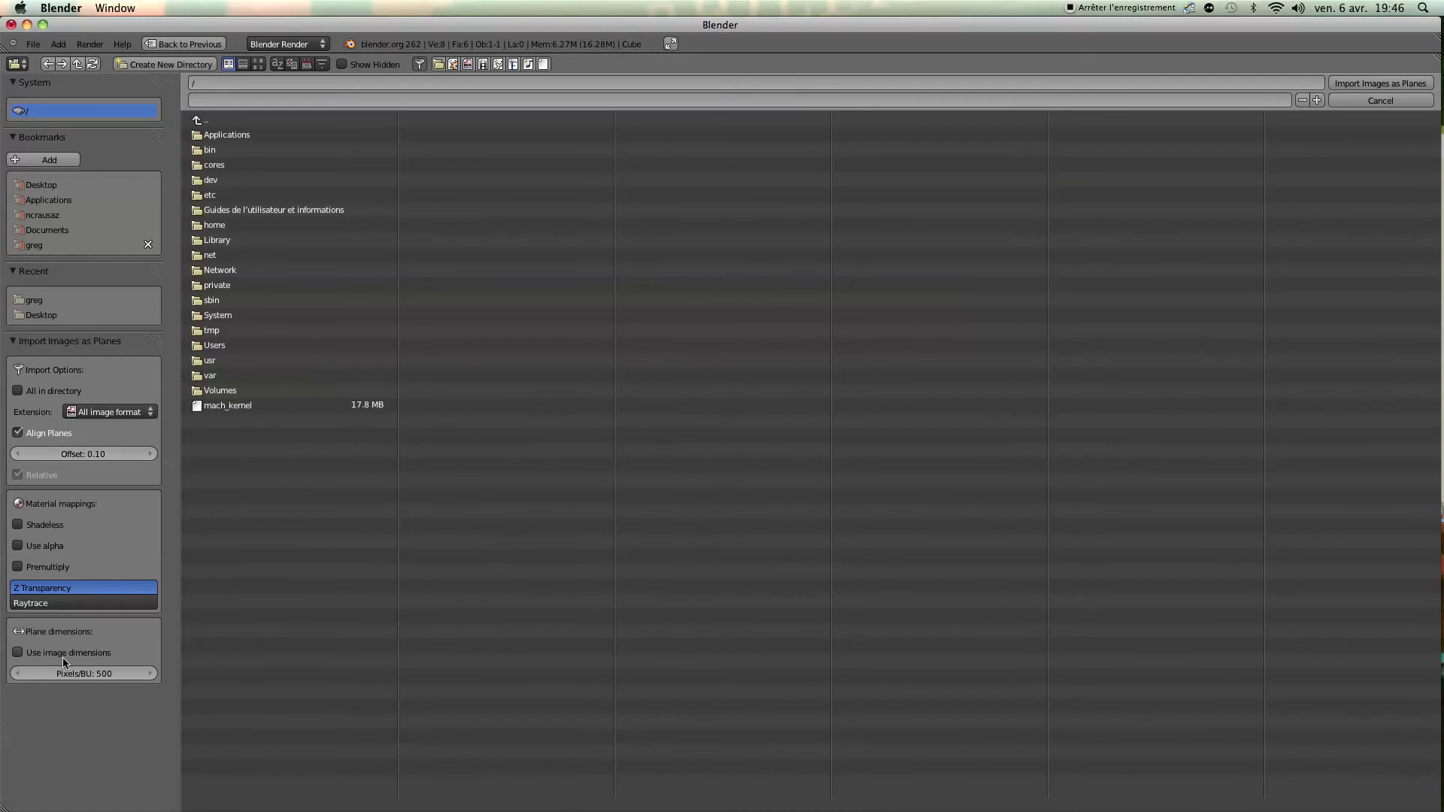
{"action": "left_click", "coordinate": [34, 246]}
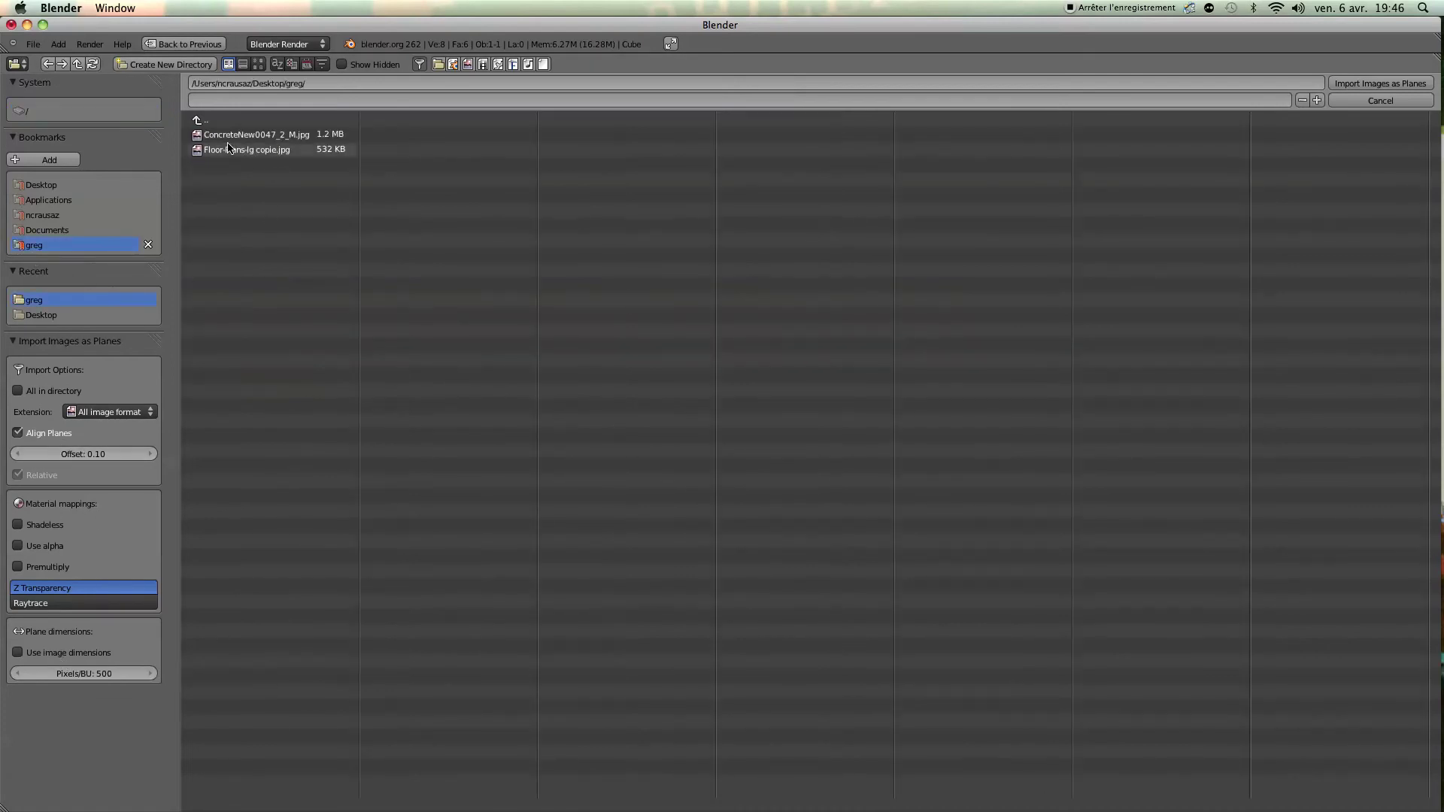
{"action": "left_click", "coordinate": [238, 149]}
{"action": "left_click", "coordinate": [51, 656]}
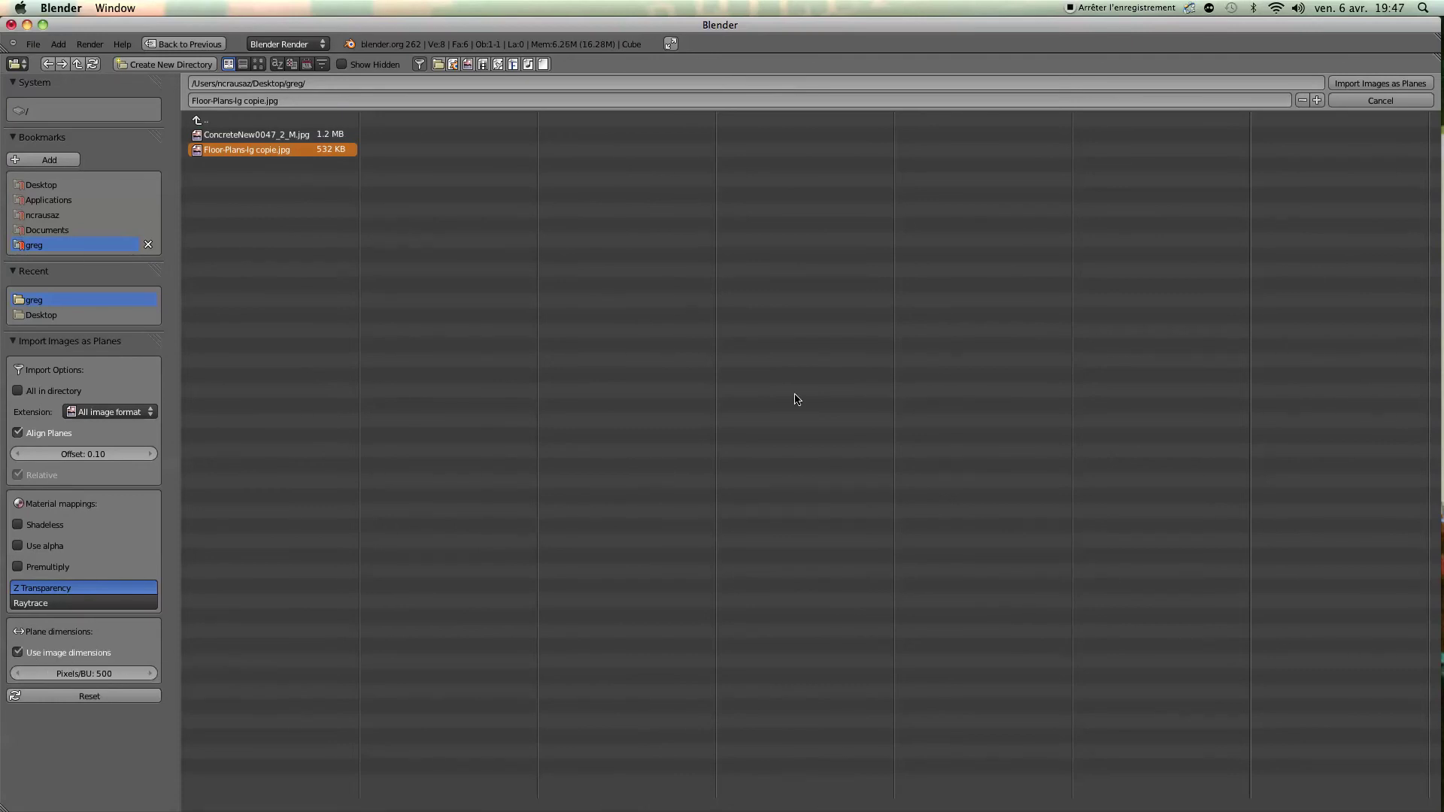
{"action": "left_click", "coordinate": [1381, 83]}
Enable Textured Solid shading in the 3D view's display settings
{"action": "middle_click_drag", "start_coordinate": [950, 261], "coordinate": [790, 389]}
{"action": "scroll", "coordinate": [796, 412], "scroll_direction": "up", "scroll_amount": 3}
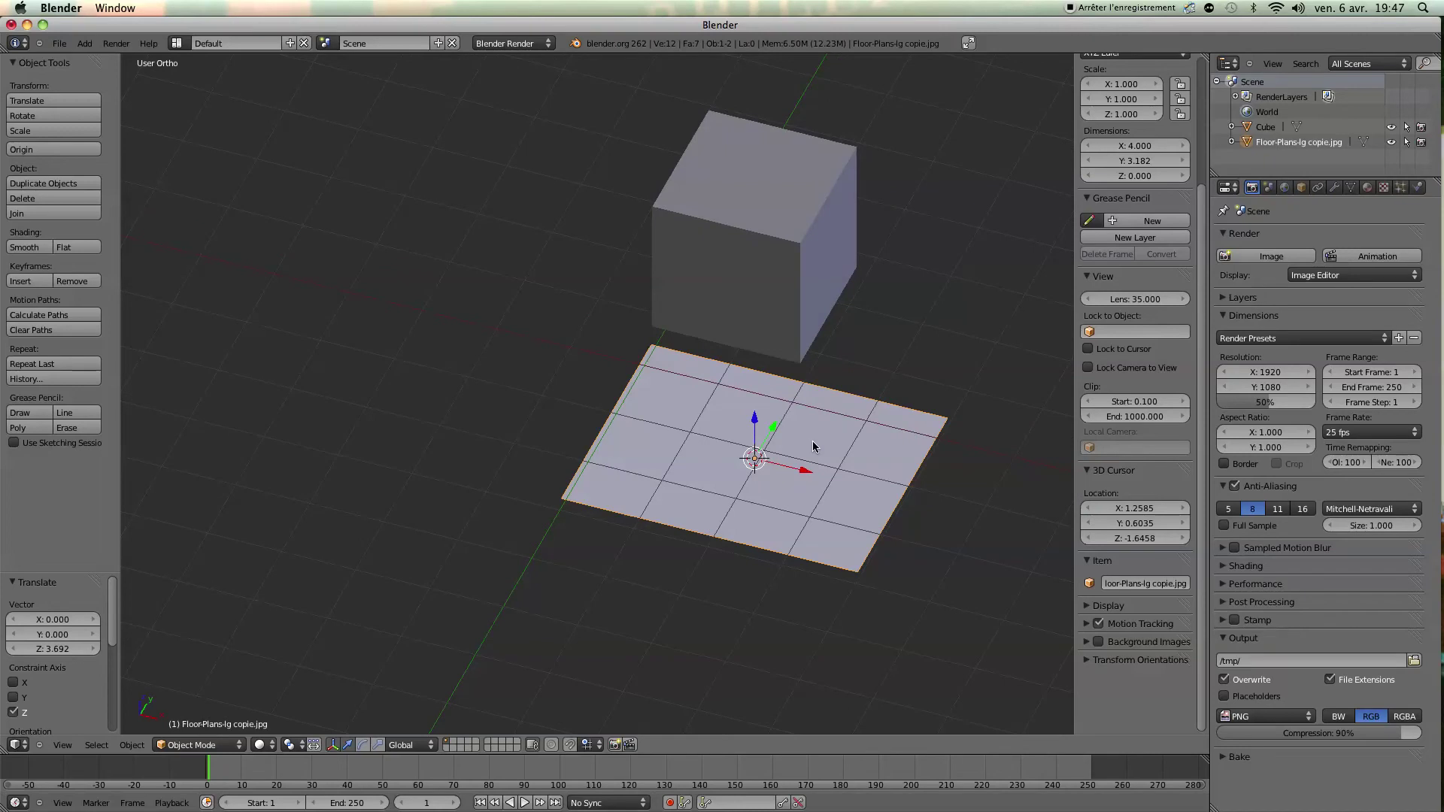
{"action": "left_click", "coordinate": [1088, 611]}
{"action": "scroll", "coordinate": [1108, 681], "scroll_direction": "down", "scroll_amount": 5}
{"action": "scroll", "coordinate": [1102, 669], "scroll_direction": "down", "scroll_amount": 1}
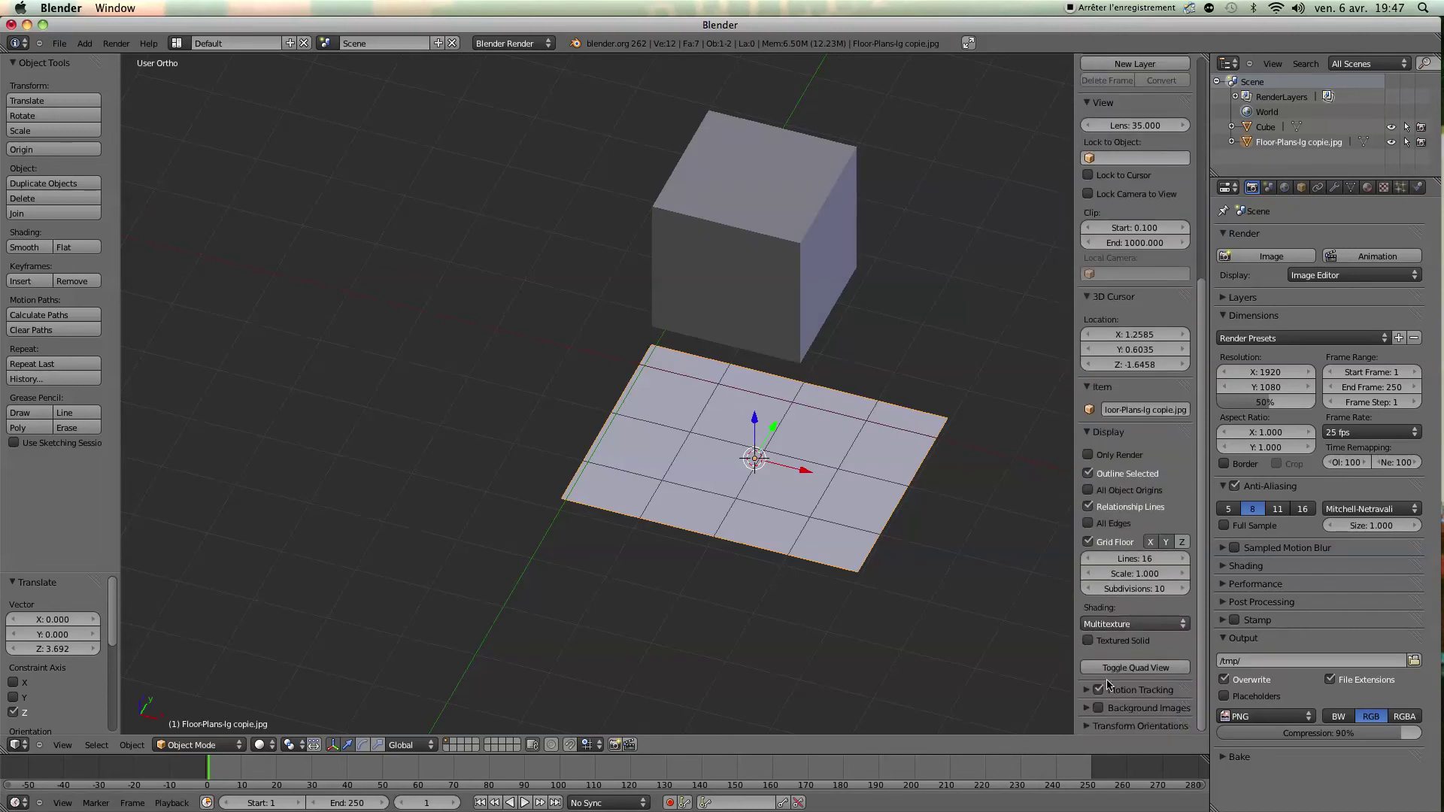
{"action": "left_click", "coordinate": [1088, 641]}
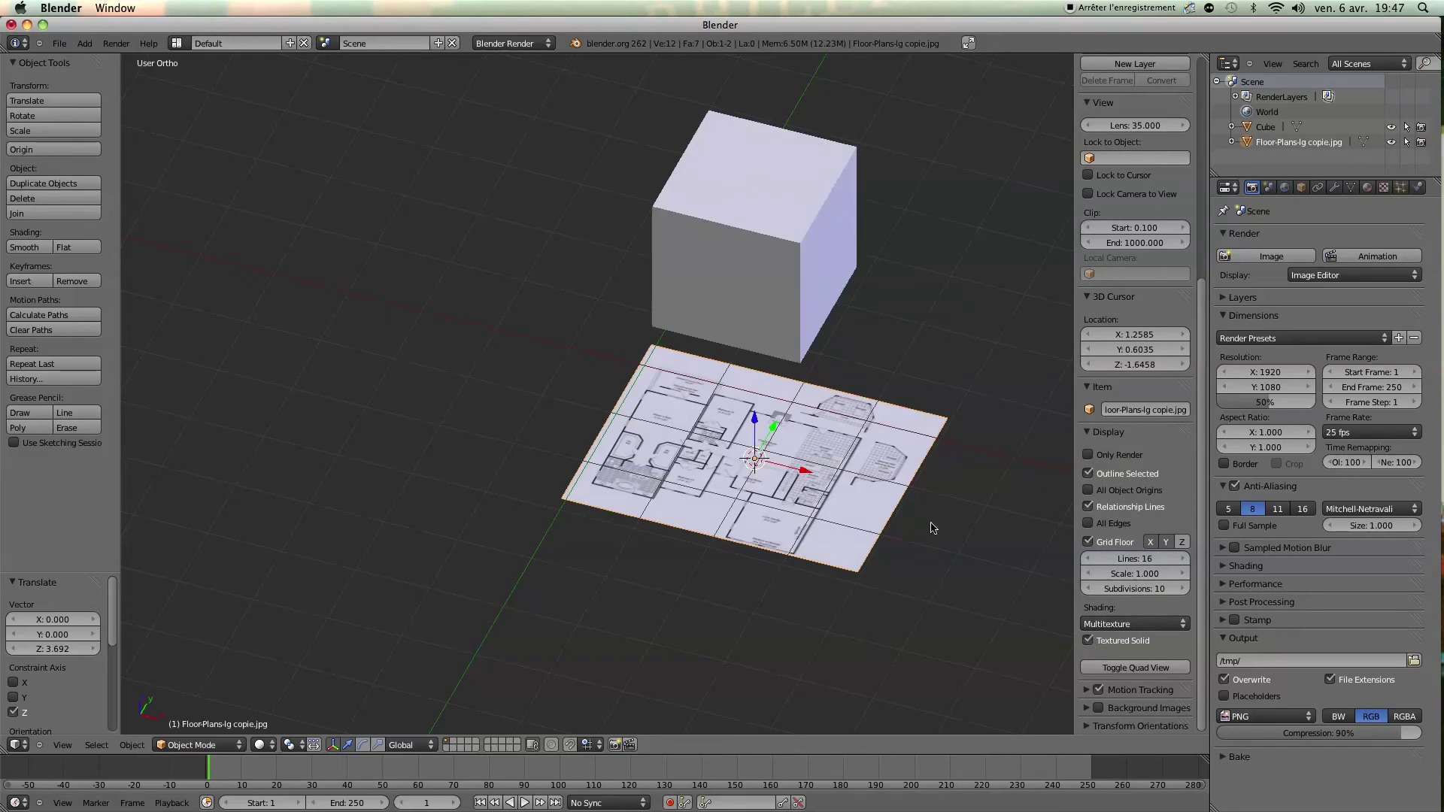
Move the floor plan plane up 1.771 units along the Z axis
{"action": "scroll", "coordinate": [689, 490], "scroll_direction": "up", "scroll_amount": 3}
{"action": "scroll", "coordinate": [689, 489], "scroll_direction": "down", "scroll_amount": 6}
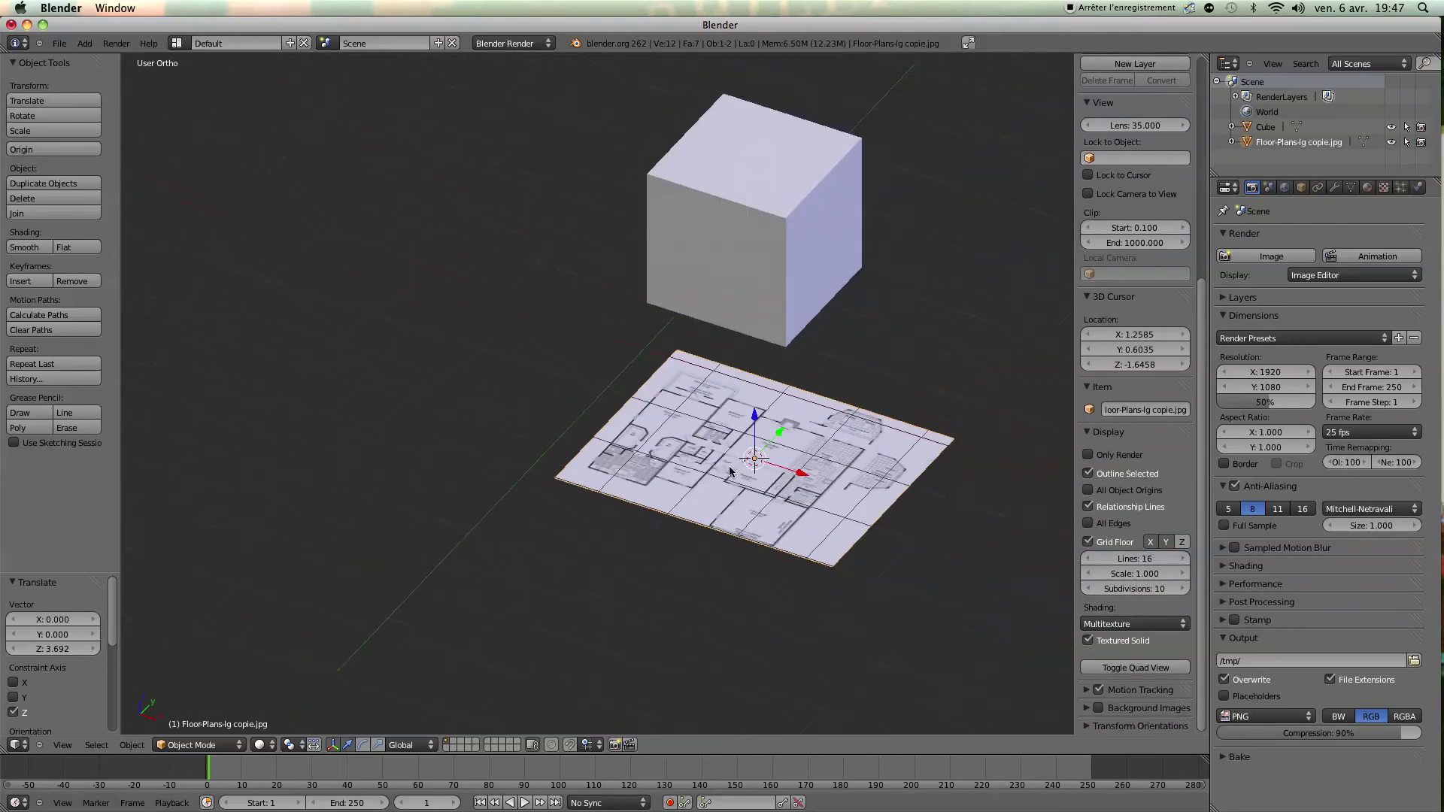
{"action": "middle_click_drag", "start_coordinate": [689, 490], "coordinate": [747, 422]}
{"action": "key", "text": "g"}
{"action": "key", "text": "z"}
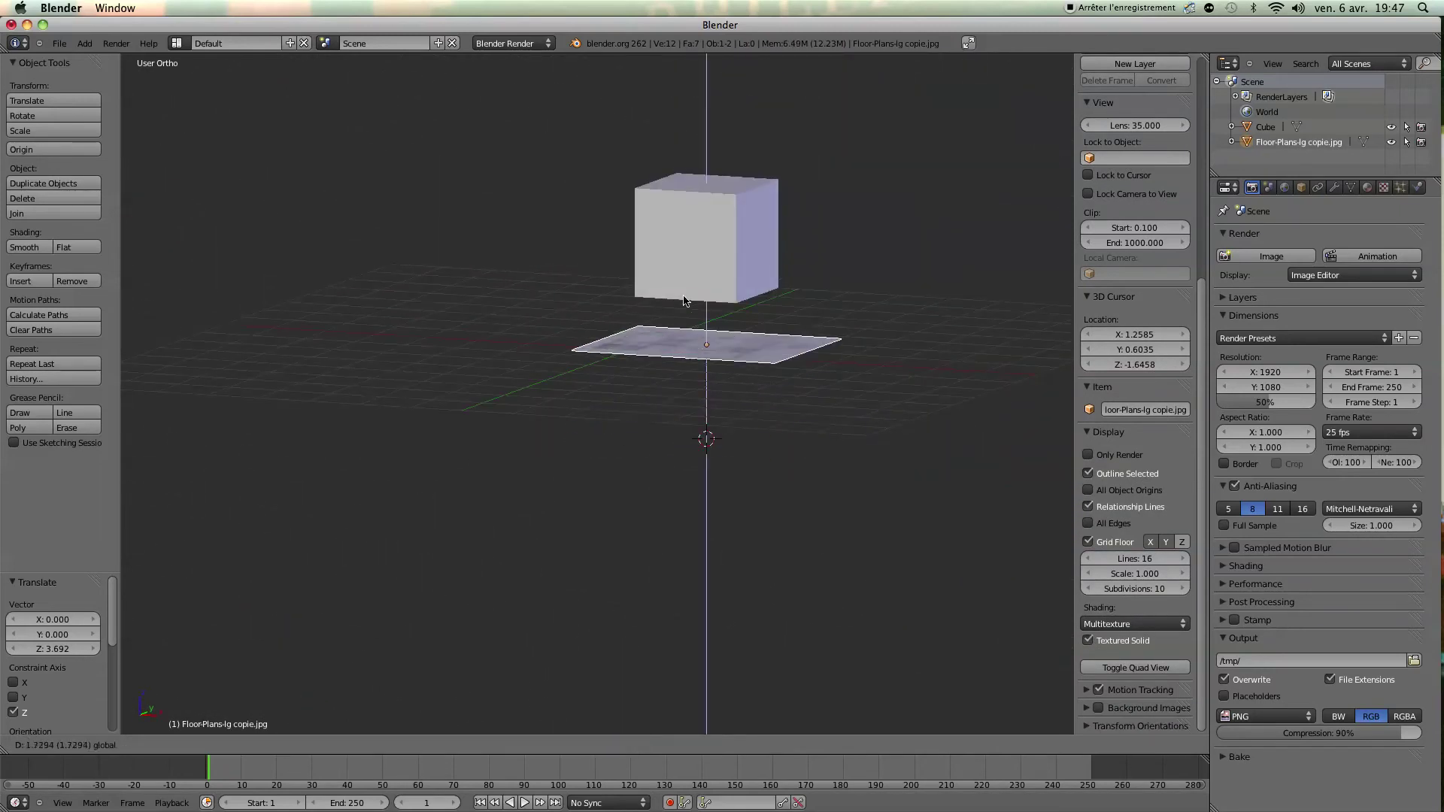
{"action": "left_click", "coordinate": [711, 316]}
Rotate the floor plan plane 90° about the global X axis so it stands upright
{"action": "middle_click_drag", "start_coordinate": [711, 316], "coordinate": [721, 394]}
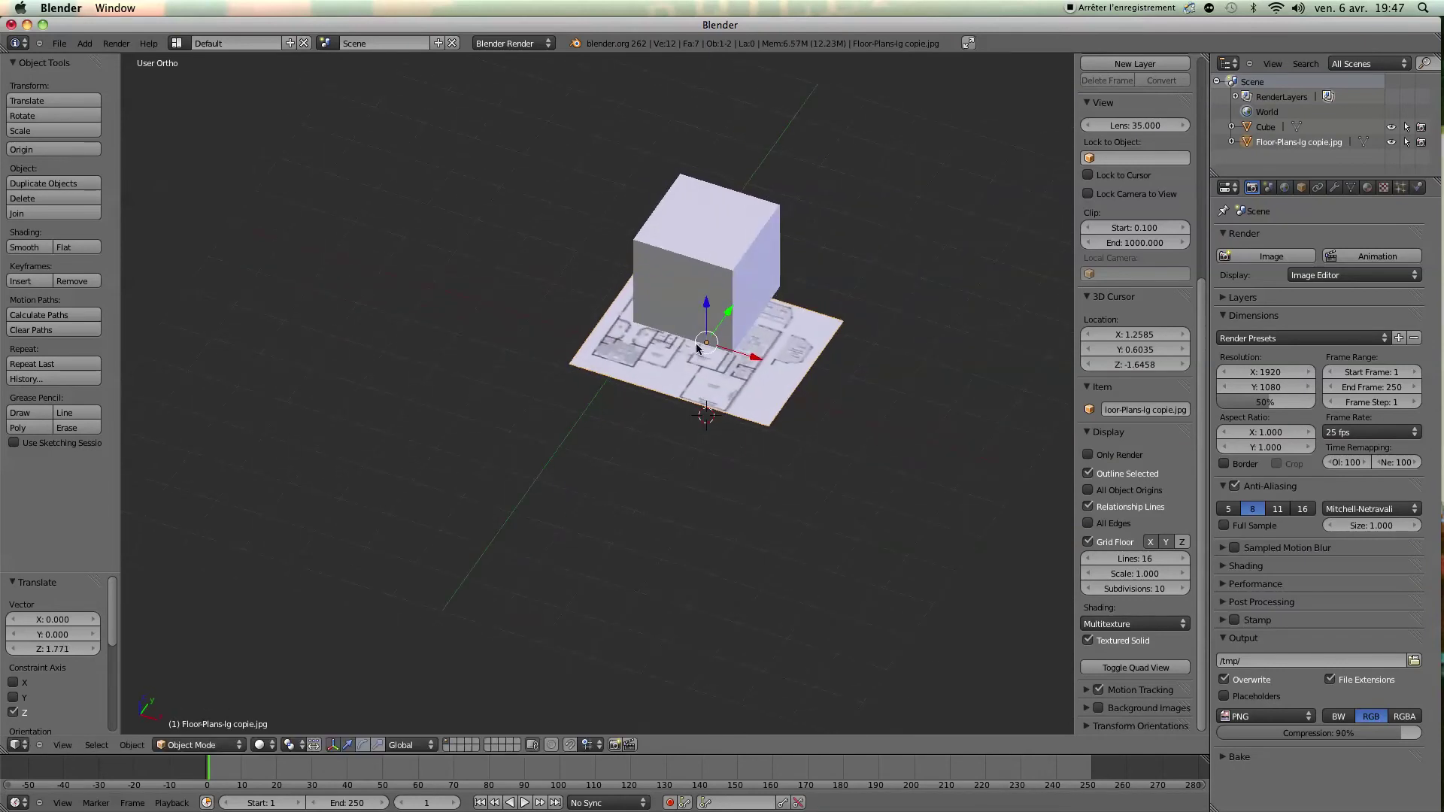
{"action": "key", "text": "r"}
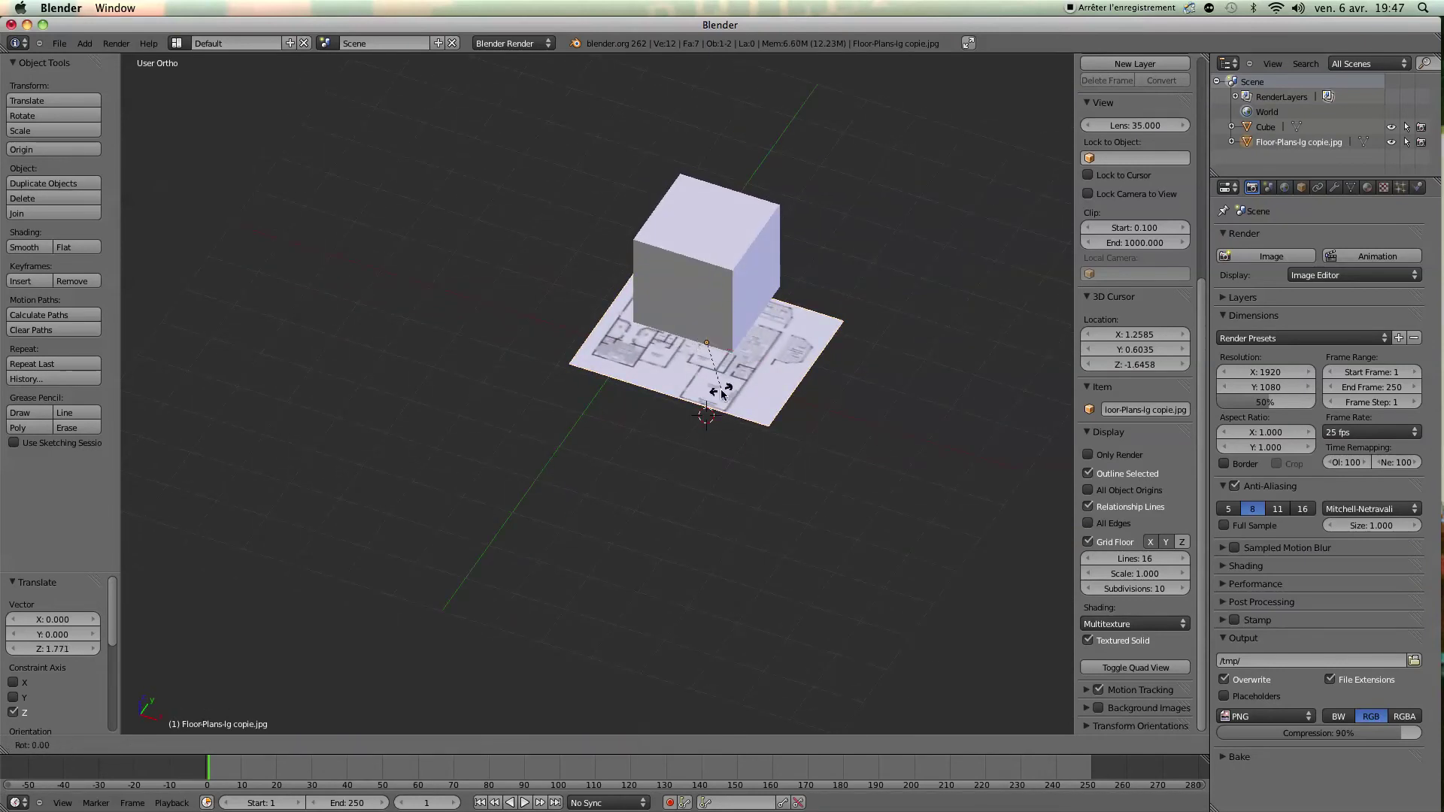
{"action": "key", "text": "x"}
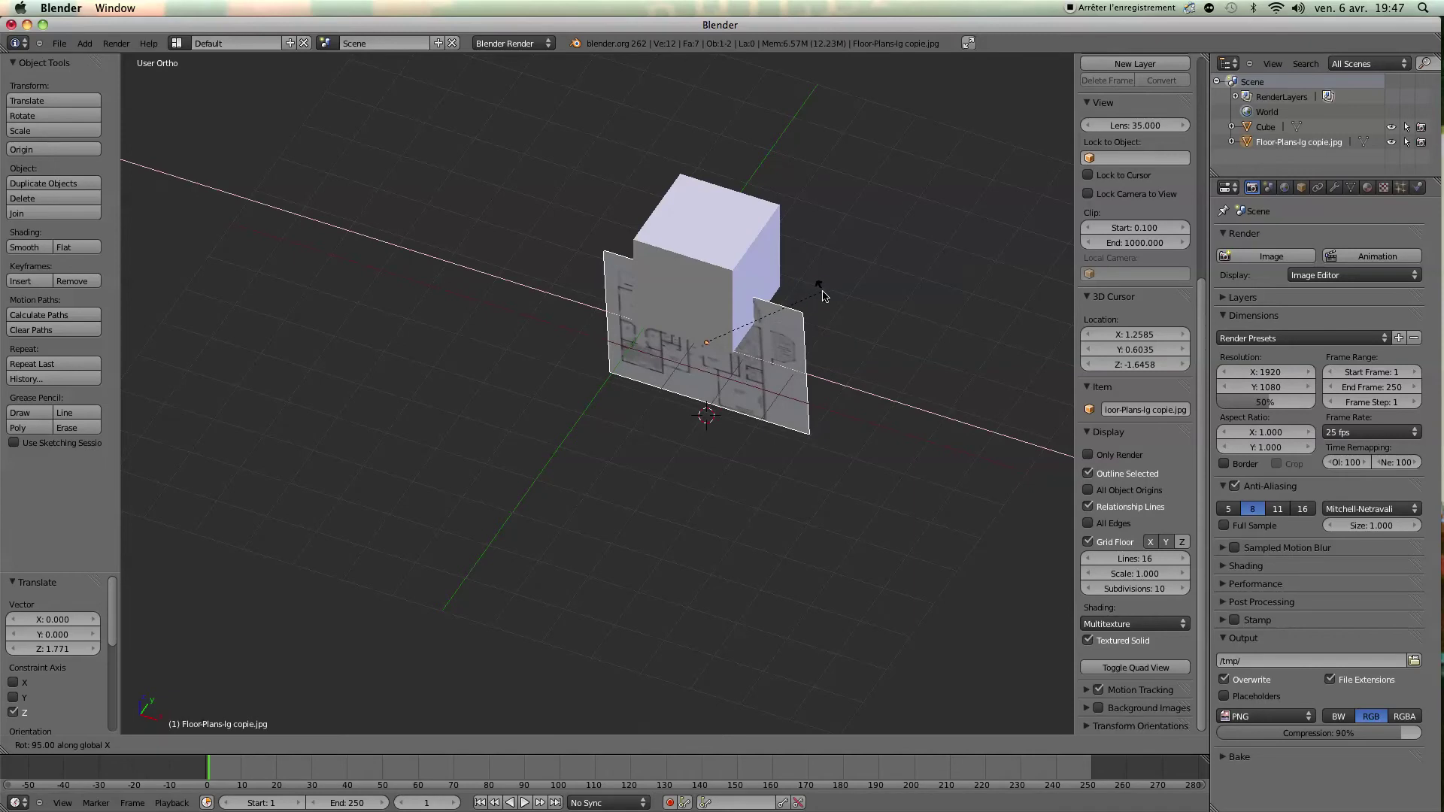
{"action": "type", "text": "90"}
{"action": "key", "text": "Return"}
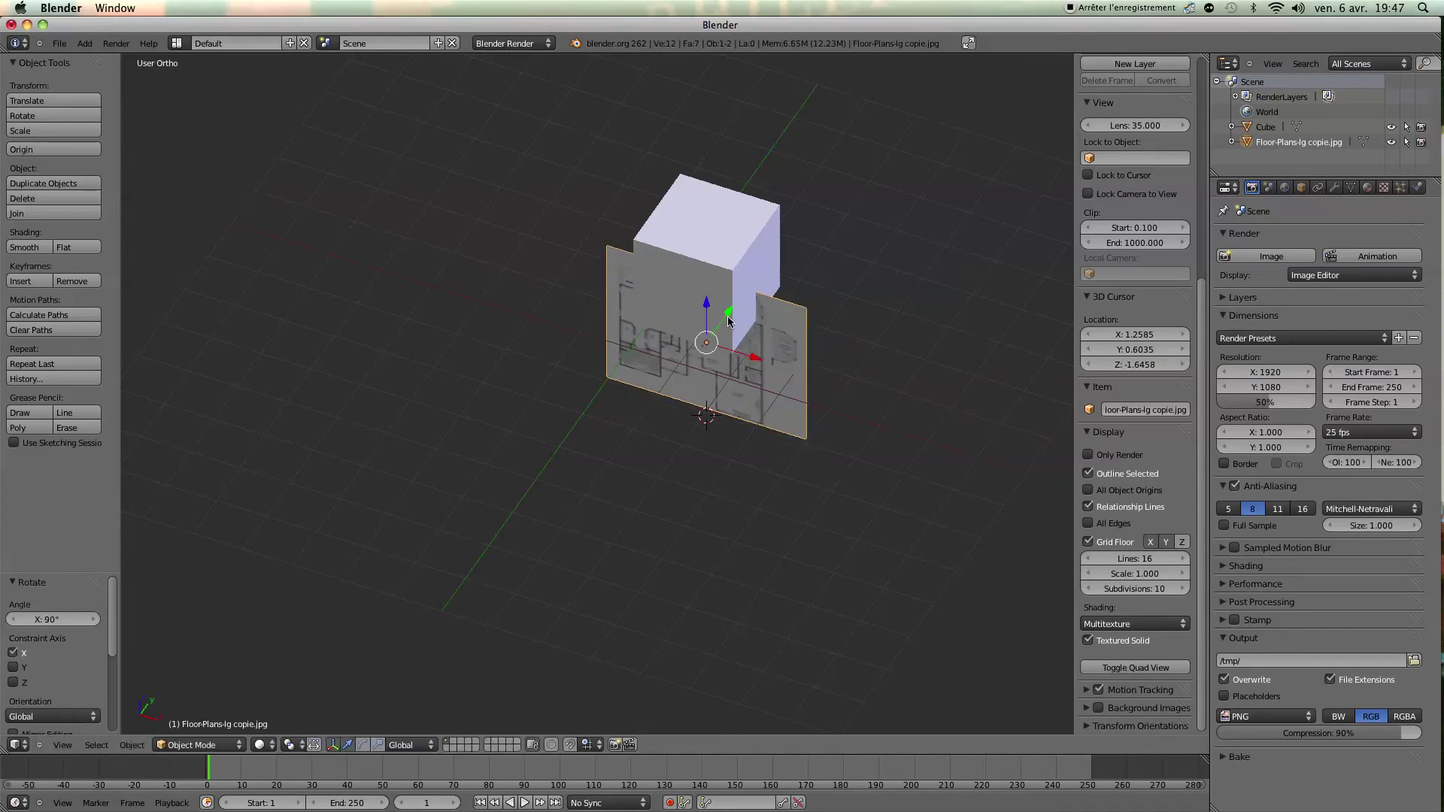
Move the upright floor plan plane along Y to behind the cube and raise it 2.004 units along Z
{"action": "key", "text": "g"}
{"action": "key", "text": "y"}
{"action": "left_click", "coordinate": [752, 294]}
{"action": "middle_click_drag", "start_coordinate": [752, 294], "coordinate": [786, 203]}
{"action": "key", "text": "g"}
{"action": "key", "text": "z"}
{"action": "left_click", "coordinate": [725, 241]}
Examine the plane and cube in front orthographic and rotated views, in both wireframe and solid display
{"action": "key", "text": "KP_1"}
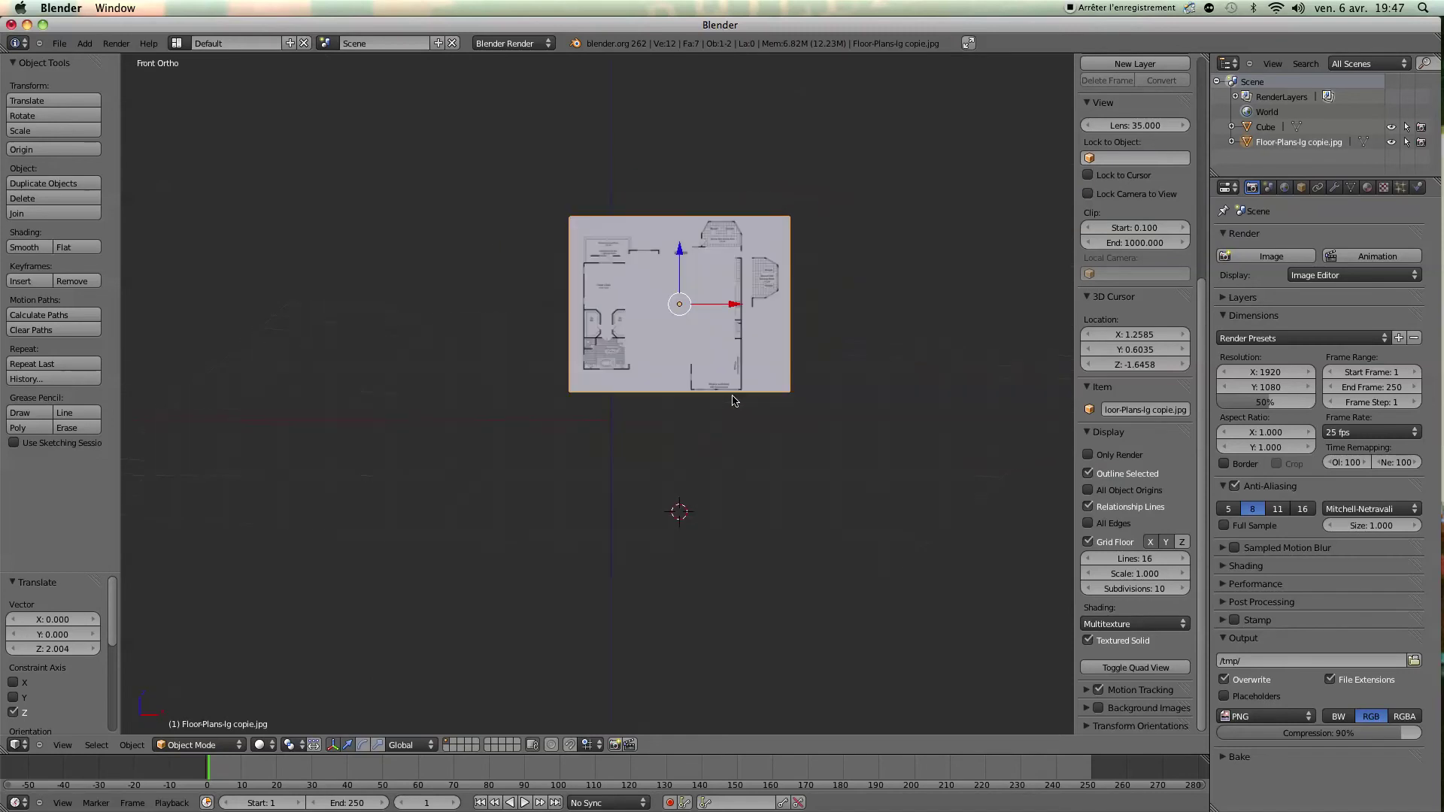
{"action": "scroll", "coordinate": [755, 347], "scroll_direction": "up", "scroll_amount": 4}
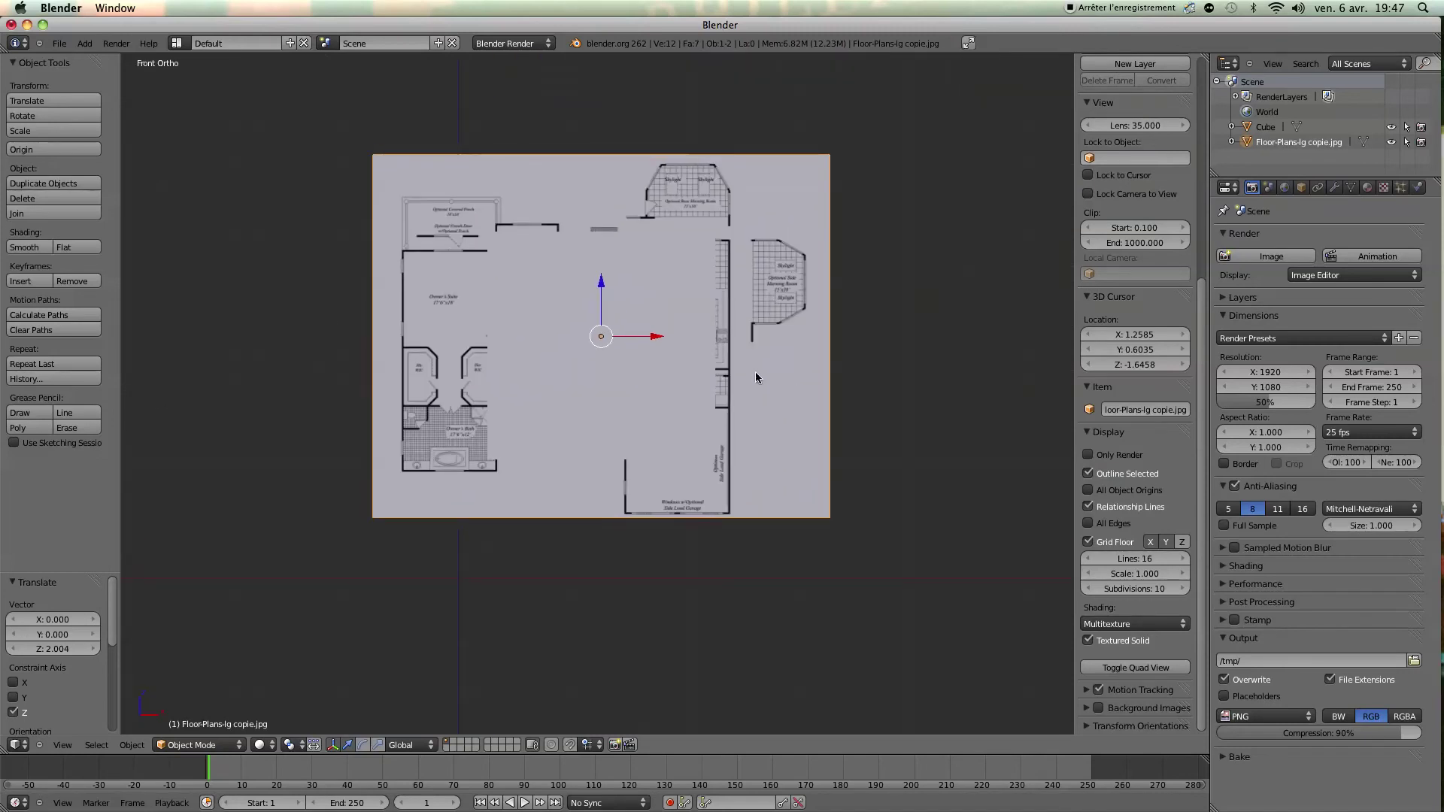
{"action": "key", "text": "z"}
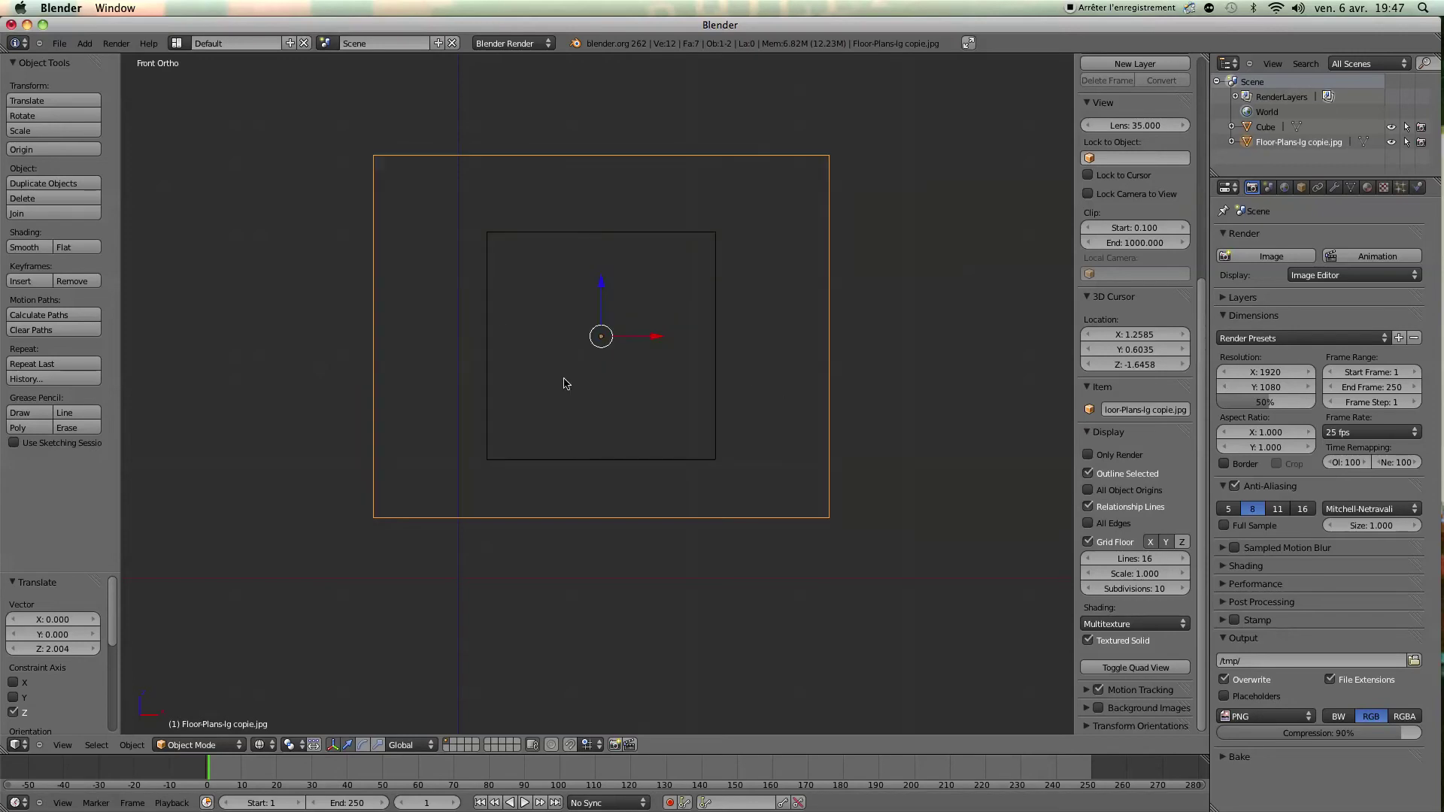
{"action": "right_click", "coordinate": [719, 329]}
{"action": "right_click", "coordinate": [833, 167]}
{"action": "middle_click_drag", "start_coordinate": [754, 325], "coordinate": [734, 385]}
{"action": "key", "text": "z"}
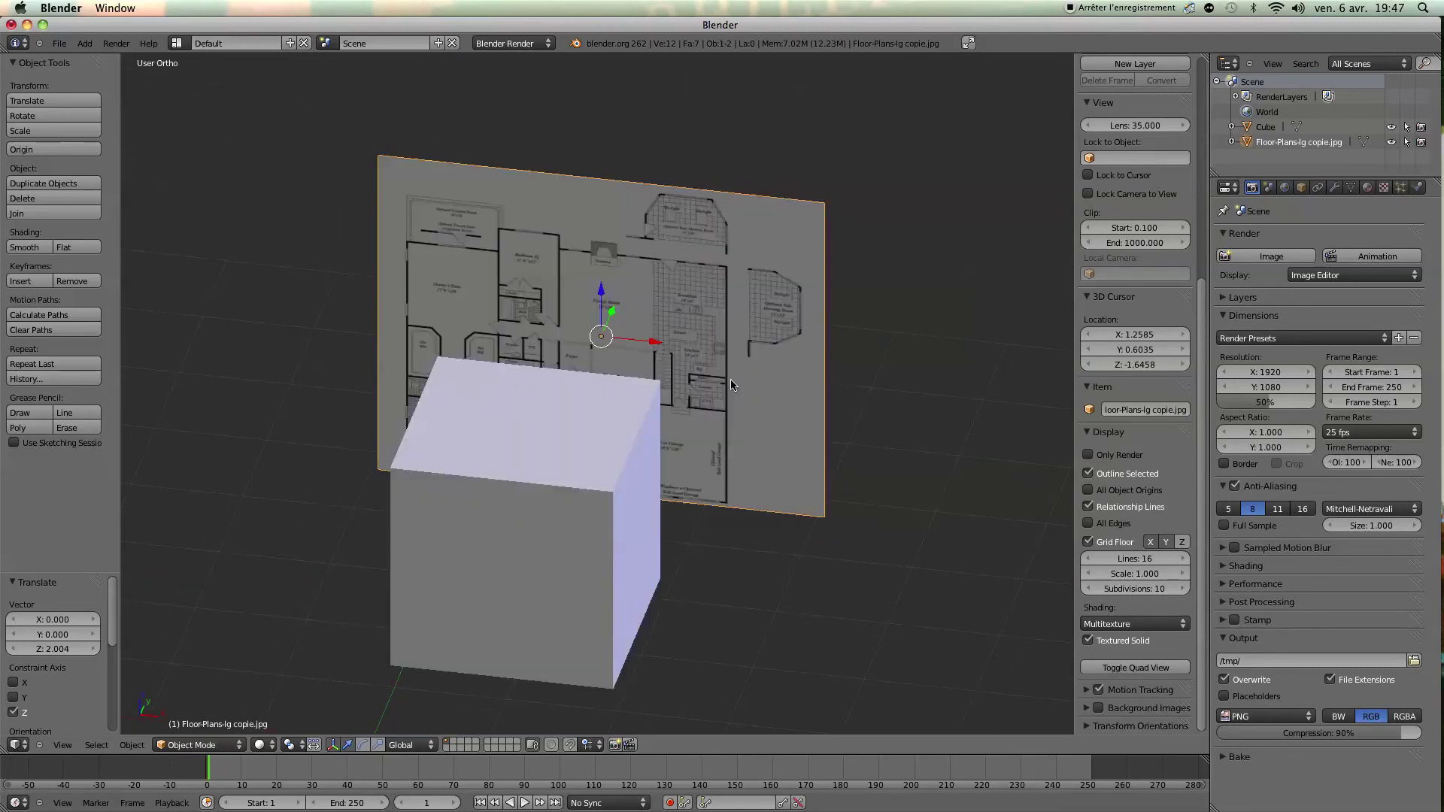
{"action": "right_click", "coordinate": [611, 532]}
{"action": "scroll", "coordinate": [607, 597], "scroll_direction": "down", "scroll_amount": 3}
{"action": "middle_click_drag", "start_coordinate": [607, 597], "coordinate": [578, 551]}
{"action": "middle_click_drag", "start_coordinate": [667, 434], "coordinate": [671, 464]}
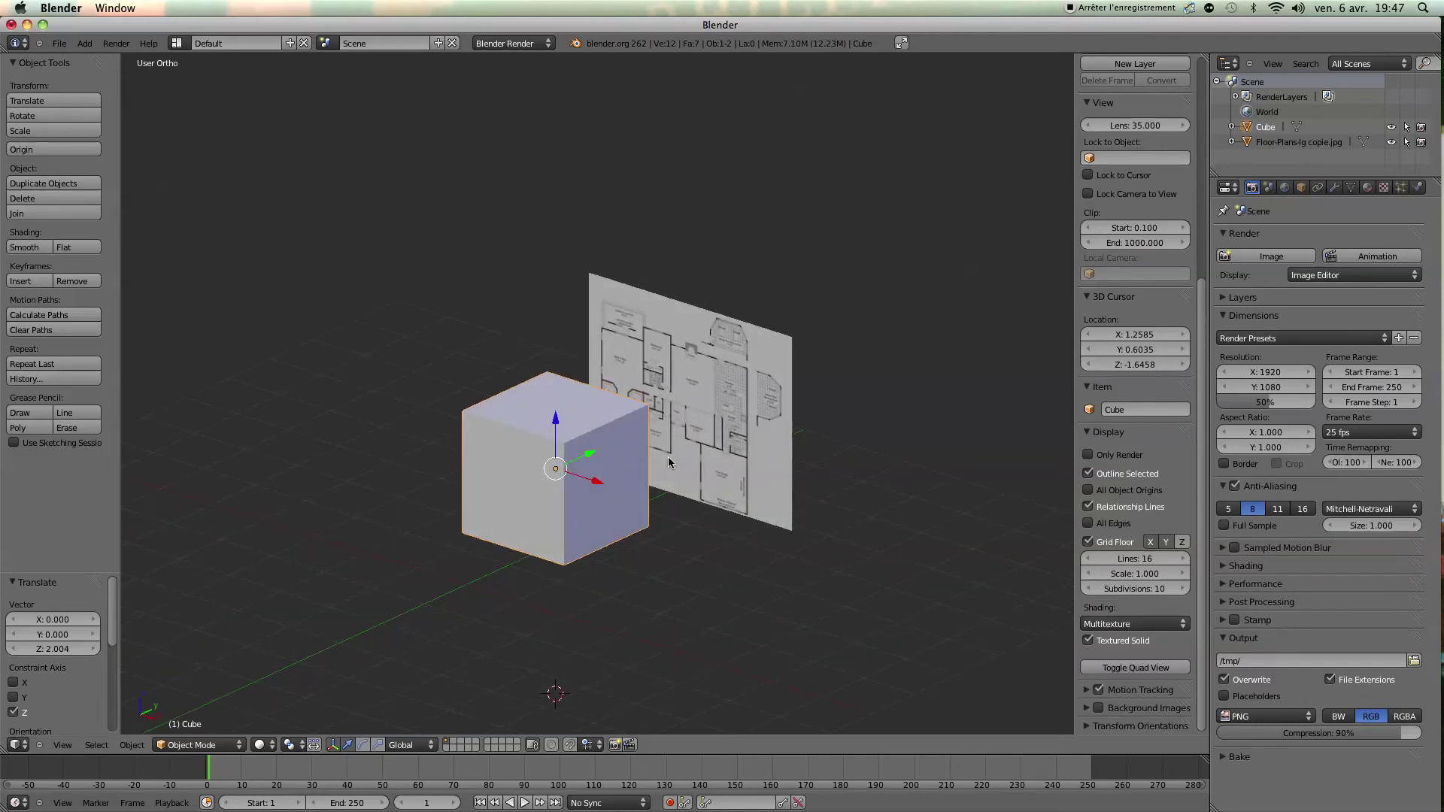
Scale the floor plan plane uniformly by a factor of about 2.591
{"action": "right_click", "coordinate": [729, 461]}
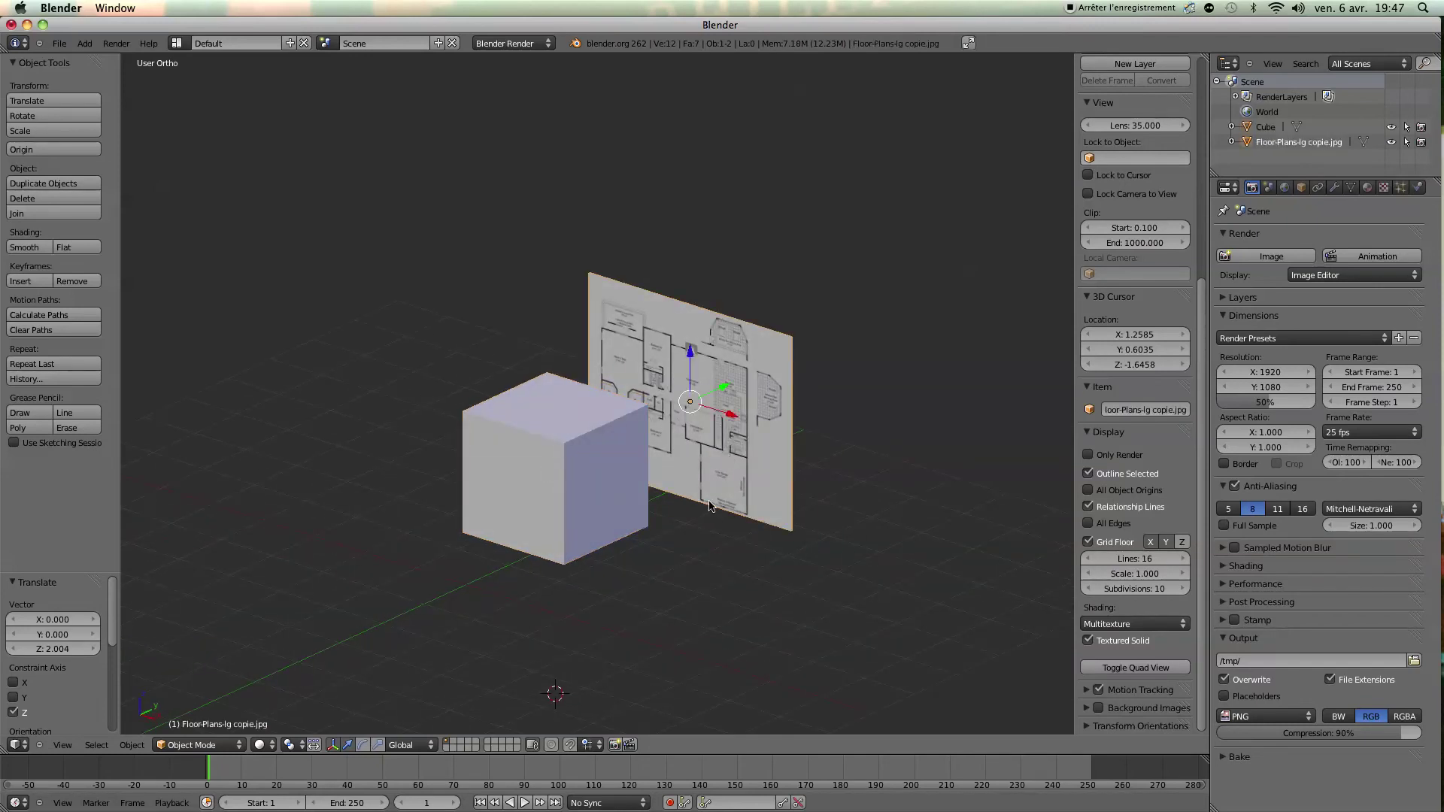
{"action": "key", "text": "s"}
{"action": "left_click", "coordinate": [900, 553]}
Delete the imported floor plan plane
{"action": "middle_click_drag", "start_coordinate": [690, 464], "coordinate": [814, 510]}
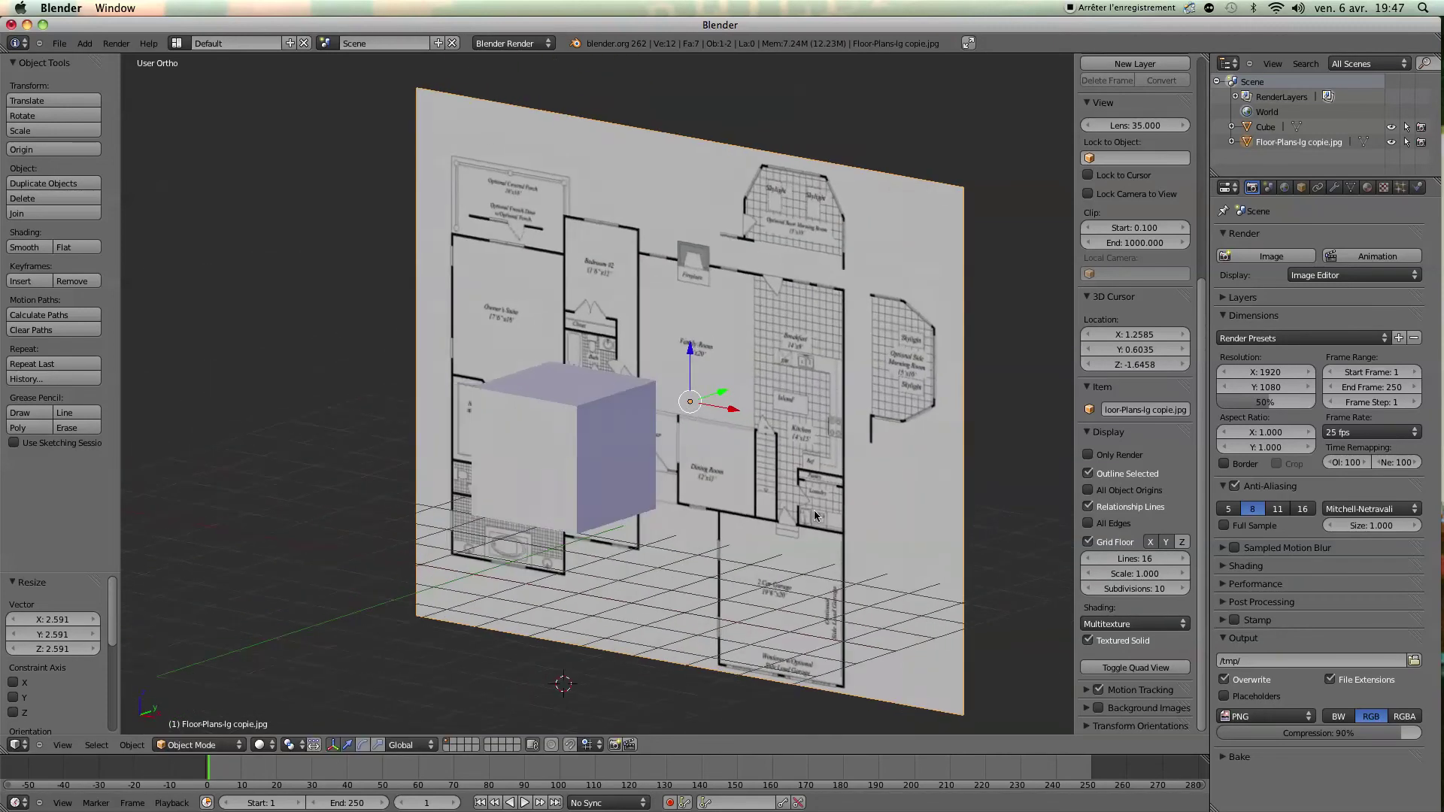
{"action": "scroll", "coordinate": [778, 476], "scroll_direction": "down", "scroll_amount": 3}
{"action": "middle_click_drag", "start_coordinate": [676, 449], "coordinate": [675, 501]}
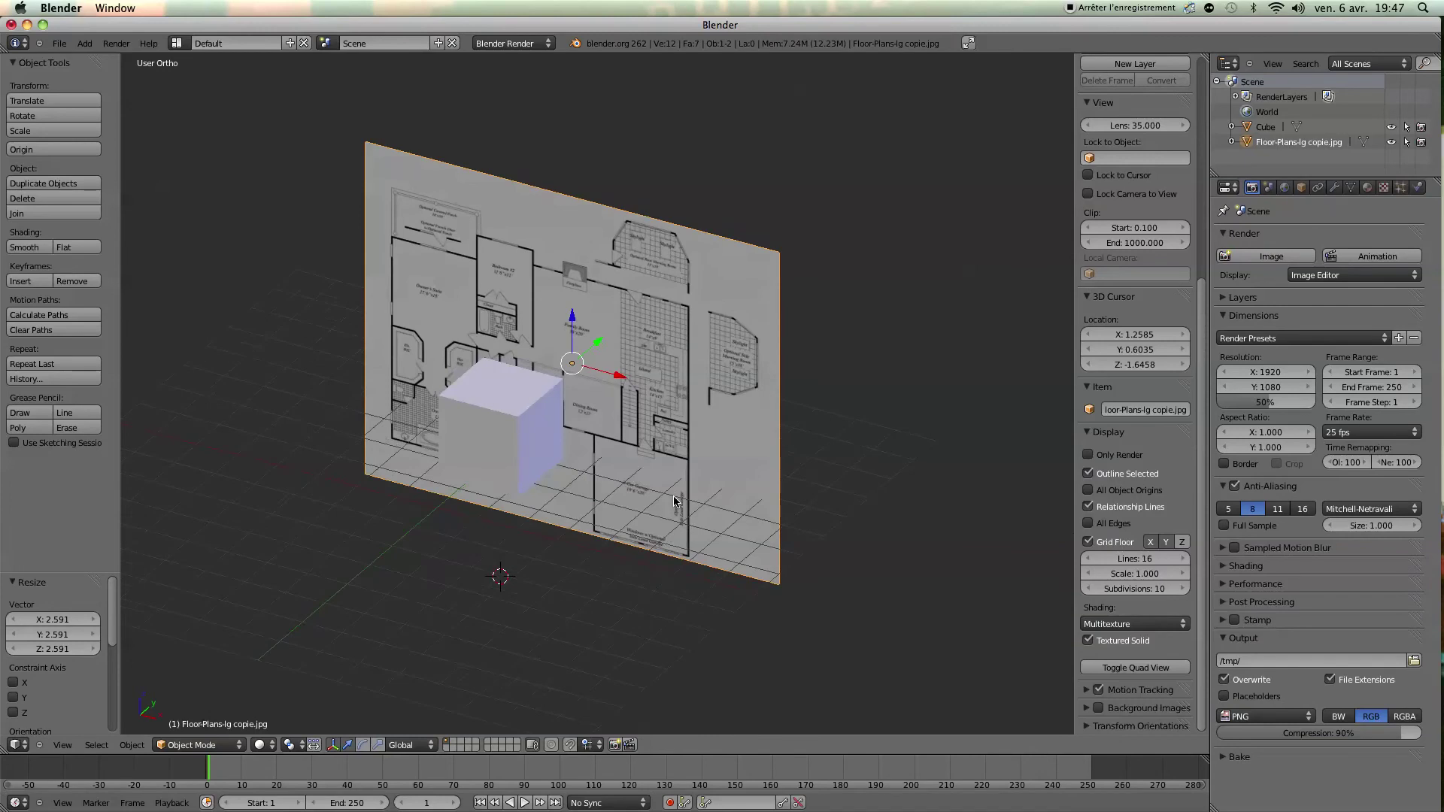
{"action": "key", "text": "x"}
{"action": "left_click", "coordinate": [648, 452]}
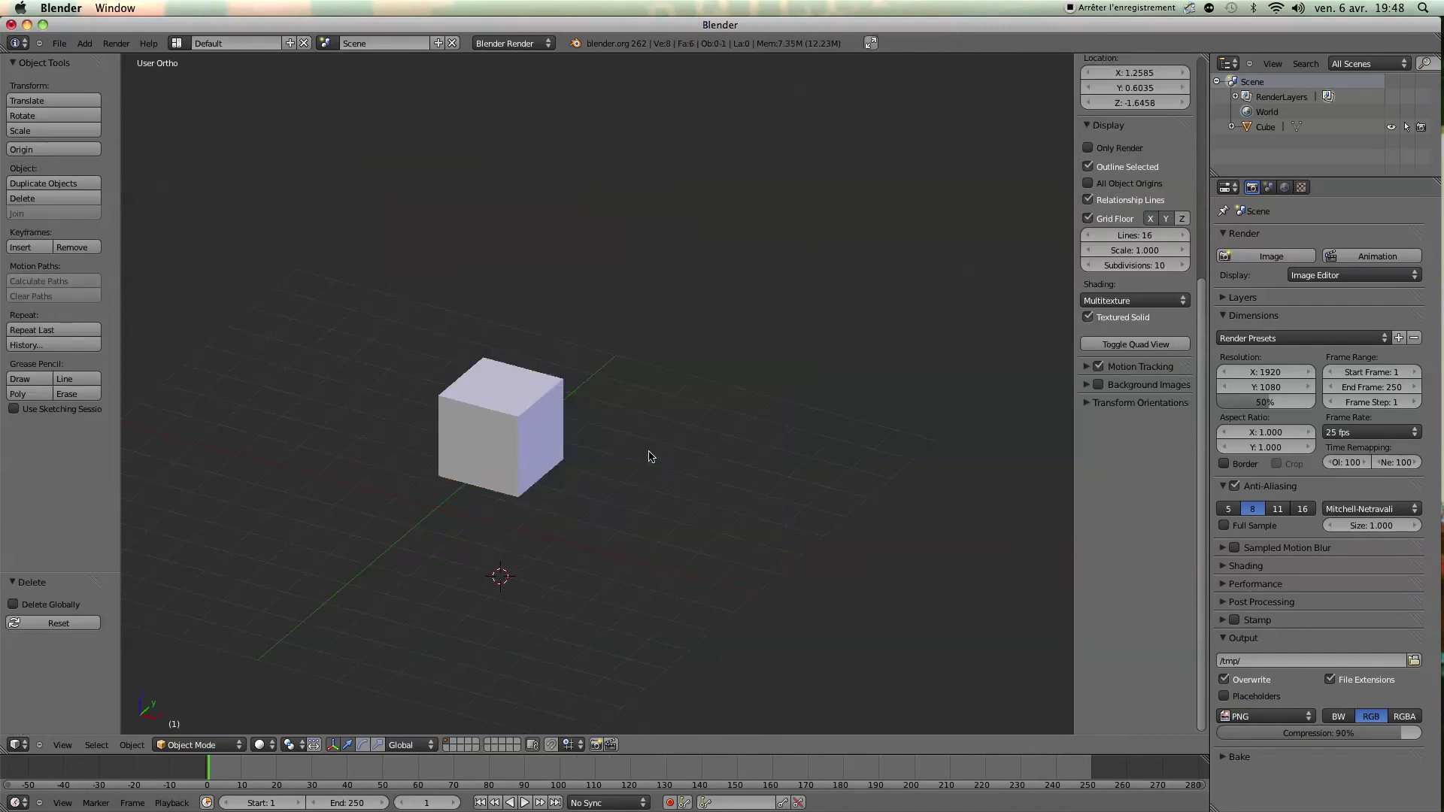
Hide the 3D view's properties and add an Empty object at the 3D cursor
{"action": "middle_click_drag", "start_coordinate": [615, 406], "coordinate": [664, 385]}
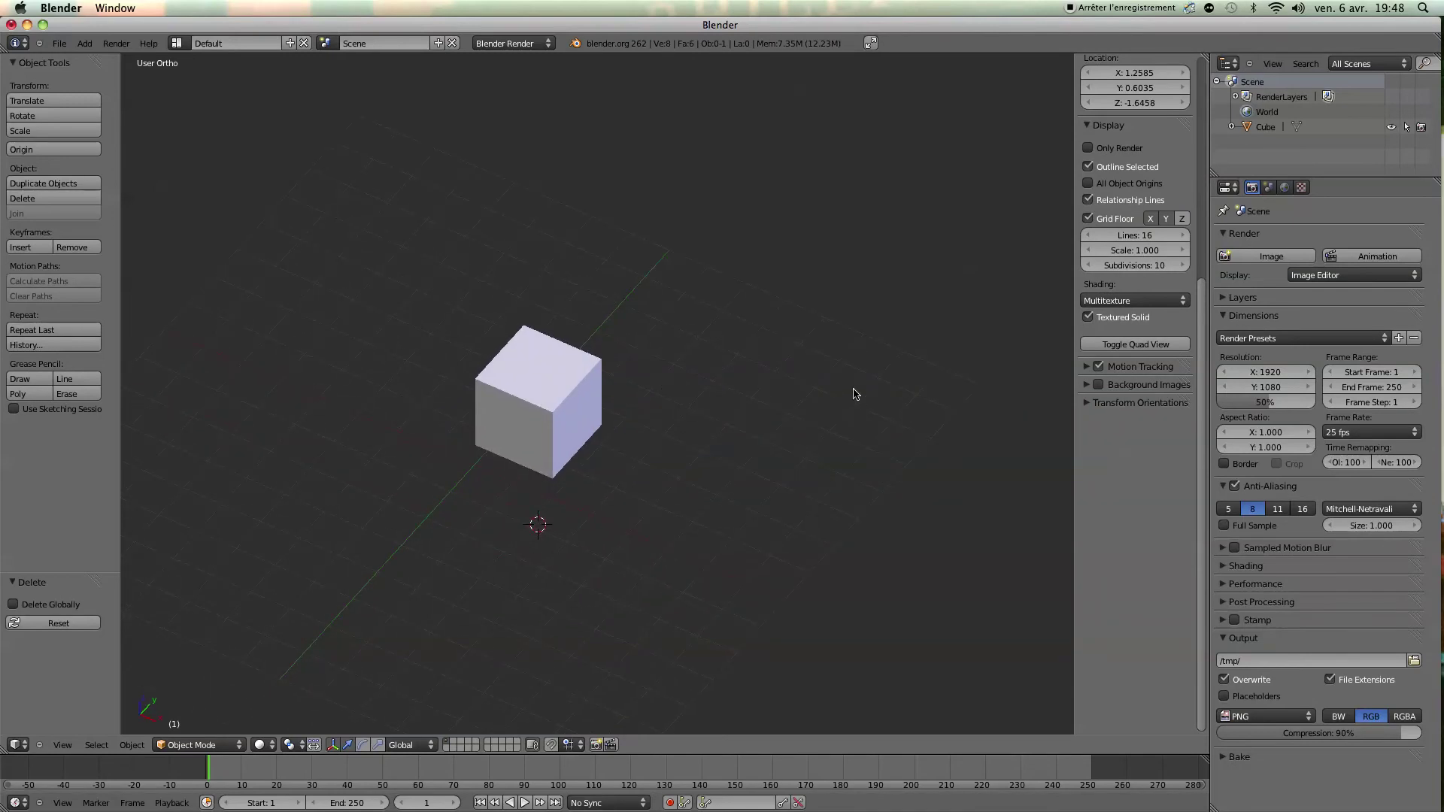
{"action": "key", "text": "n"}
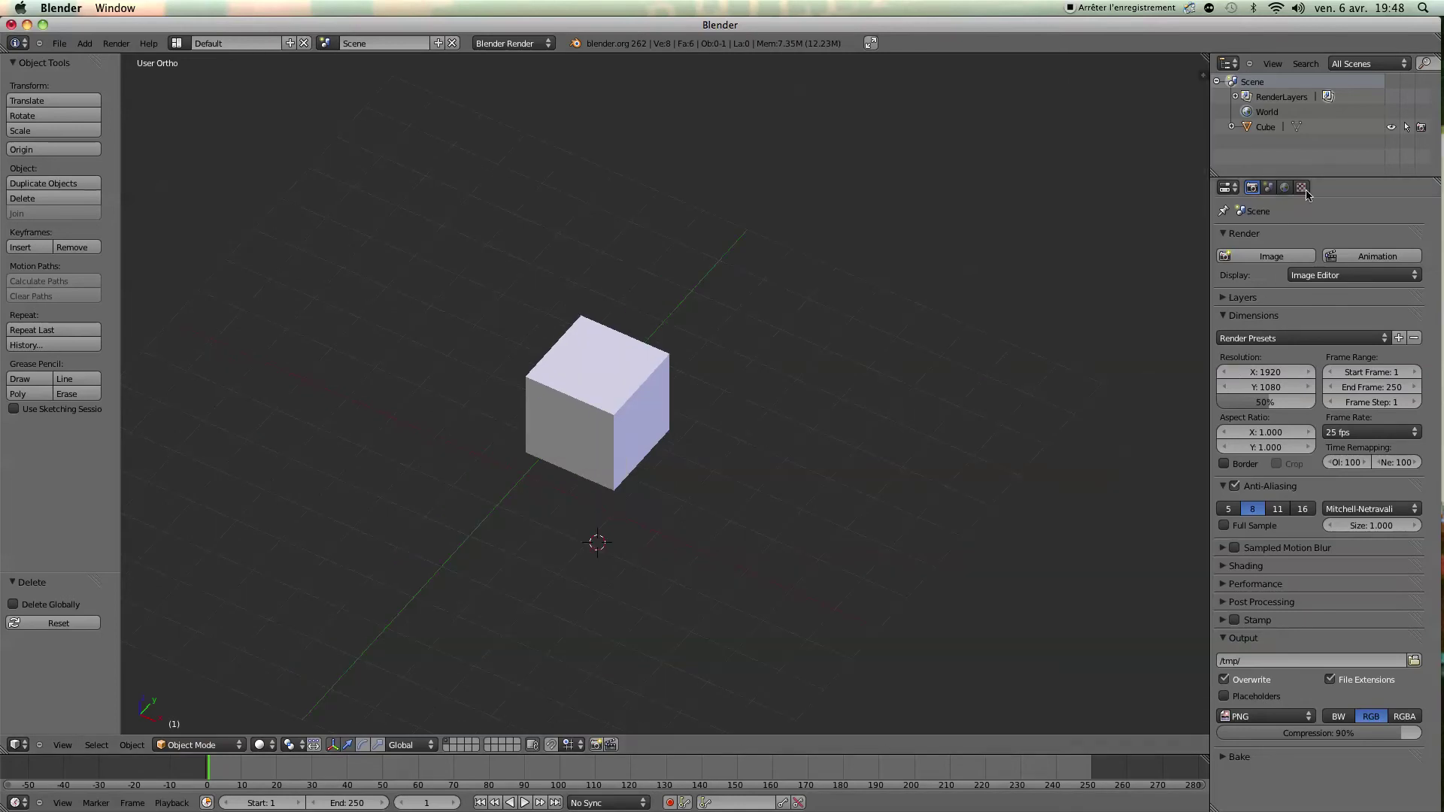
{"action": "middle_click_drag", "start_coordinate": [721, 453], "coordinate": [728, 470]}
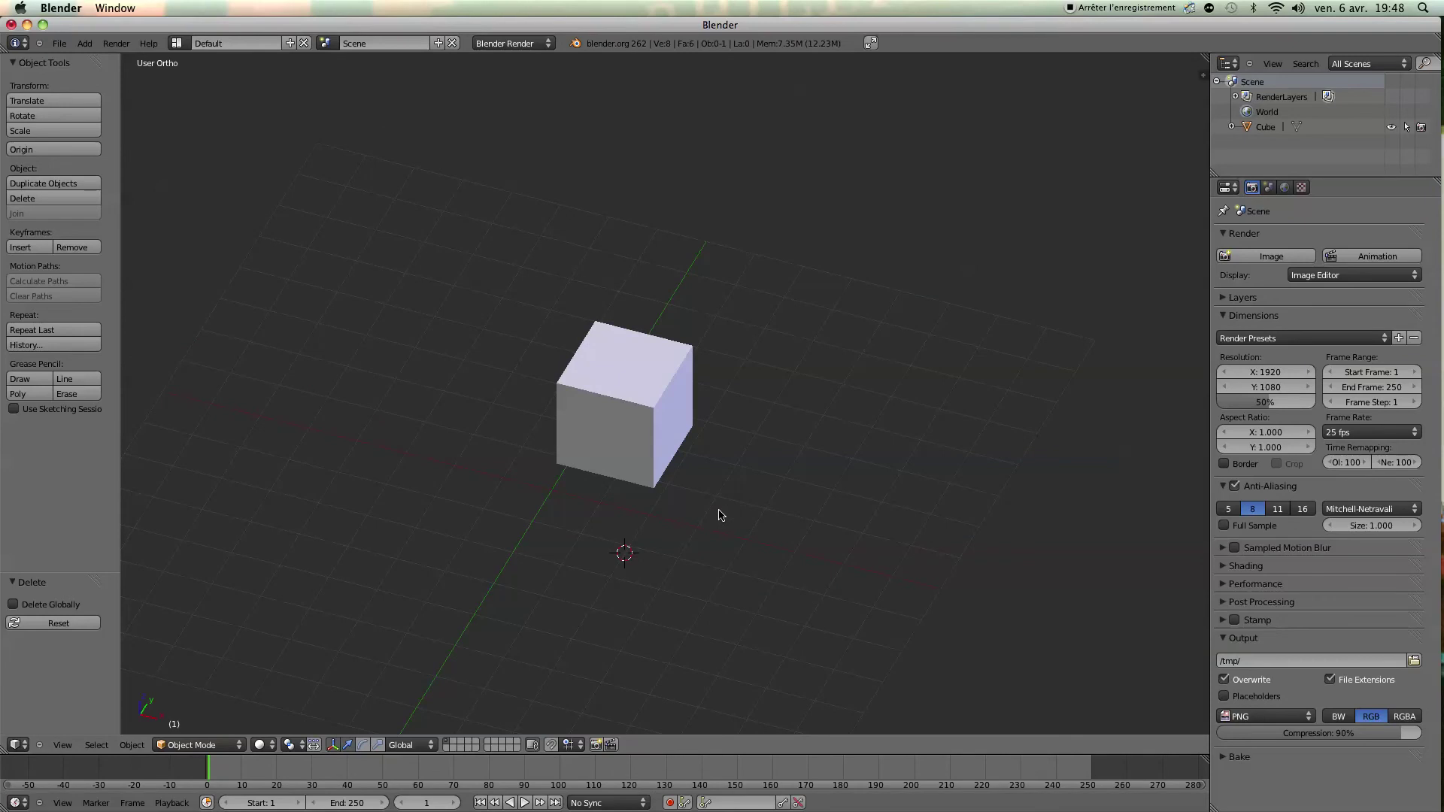
{"action": "key", "text": "shift+a"}
{"action": "mouse_move", "coordinate": [721, 514]}
{"action": "key", "text": "shift+a"}
{"action": "mouse_move", "coordinate": [782, 543]}
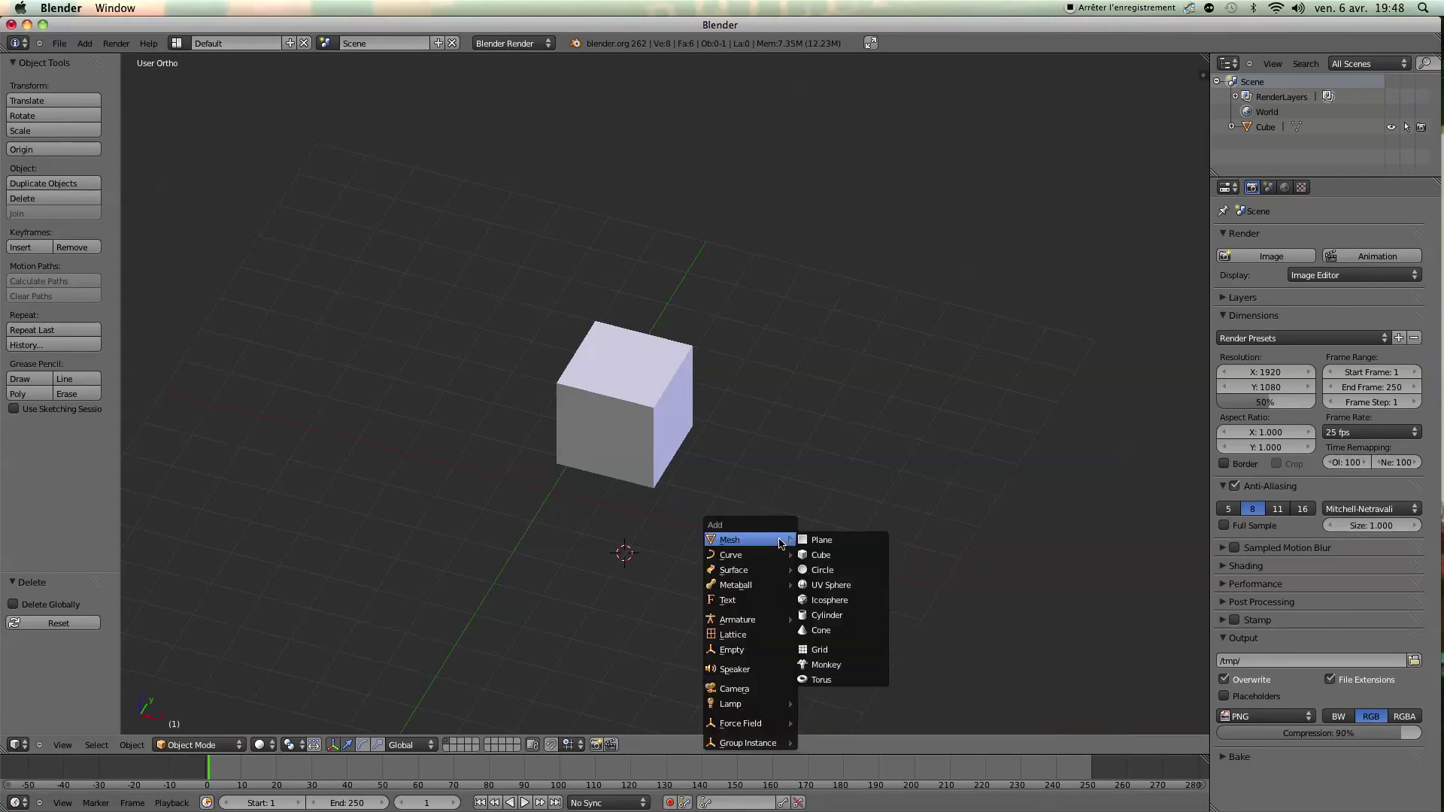
{"action": "left_click", "coordinate": [742, 651]}
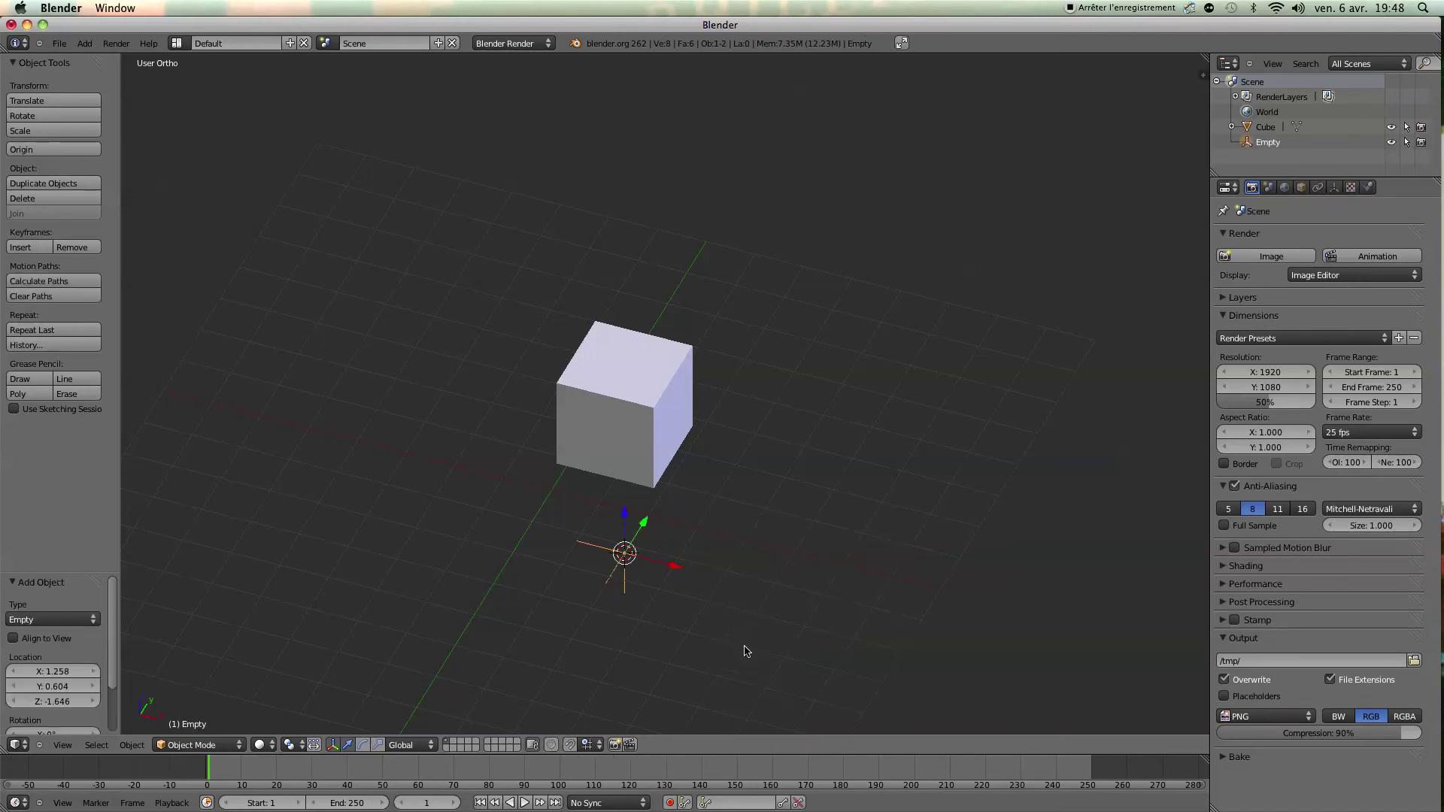
Move the Empty up 1.896 units along the Z axis, to just below the cube
{"action": "middle_click_drag", "start_coordinate": [640, 555], "coordinate": [617, 506]}
{"action": "left_click_drag", "start_coordinate": [627, 511], "coordinate": [632, 403]}
{"action": "middle_click_drag", "start_coordinate": [631, 404], "coordinate": [684, 470]}
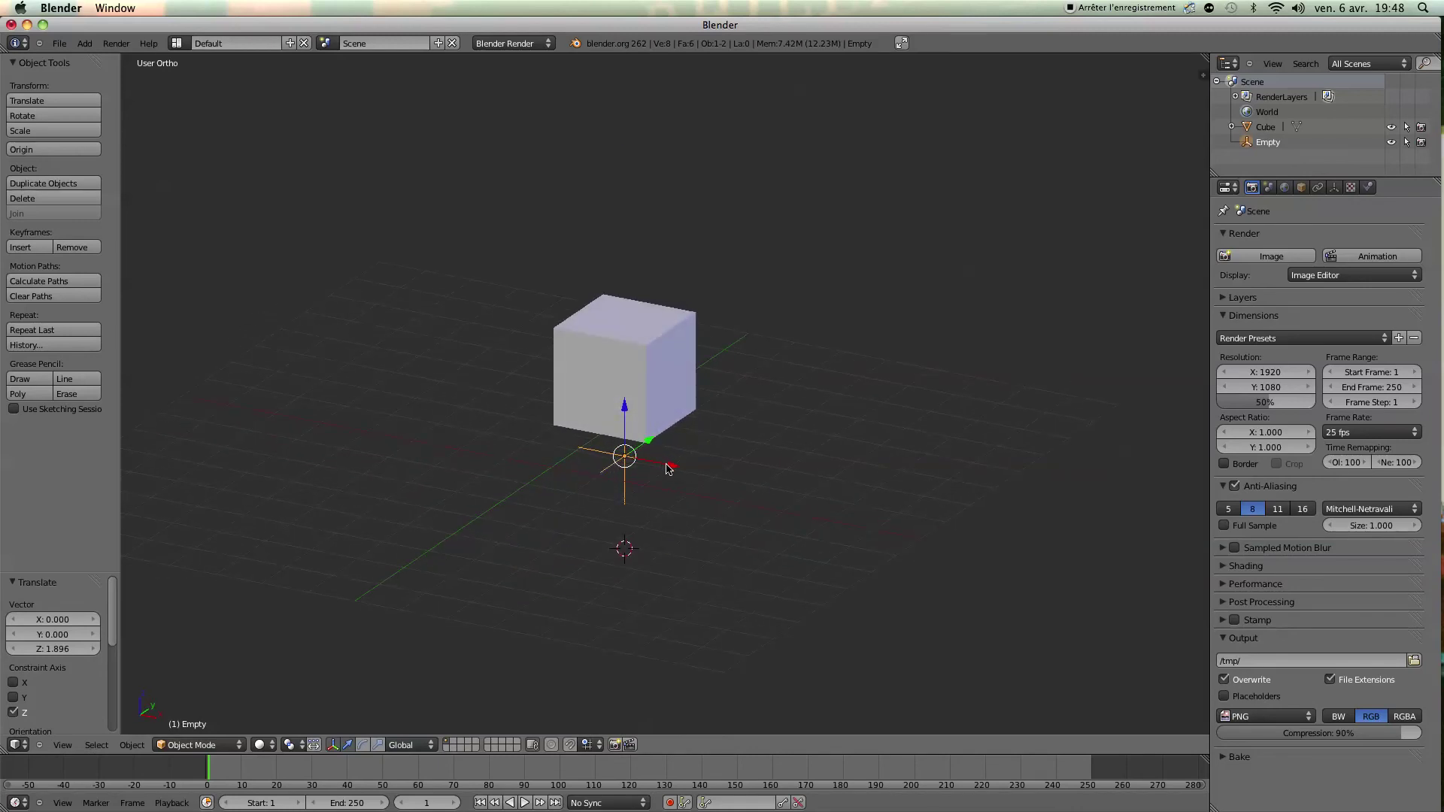
Try the Cube, Arrows and Cone display types on the Empty
{"action": "middle_click_drag", "start_coordinate": [729, 464], "coordinate": [760, 472]}
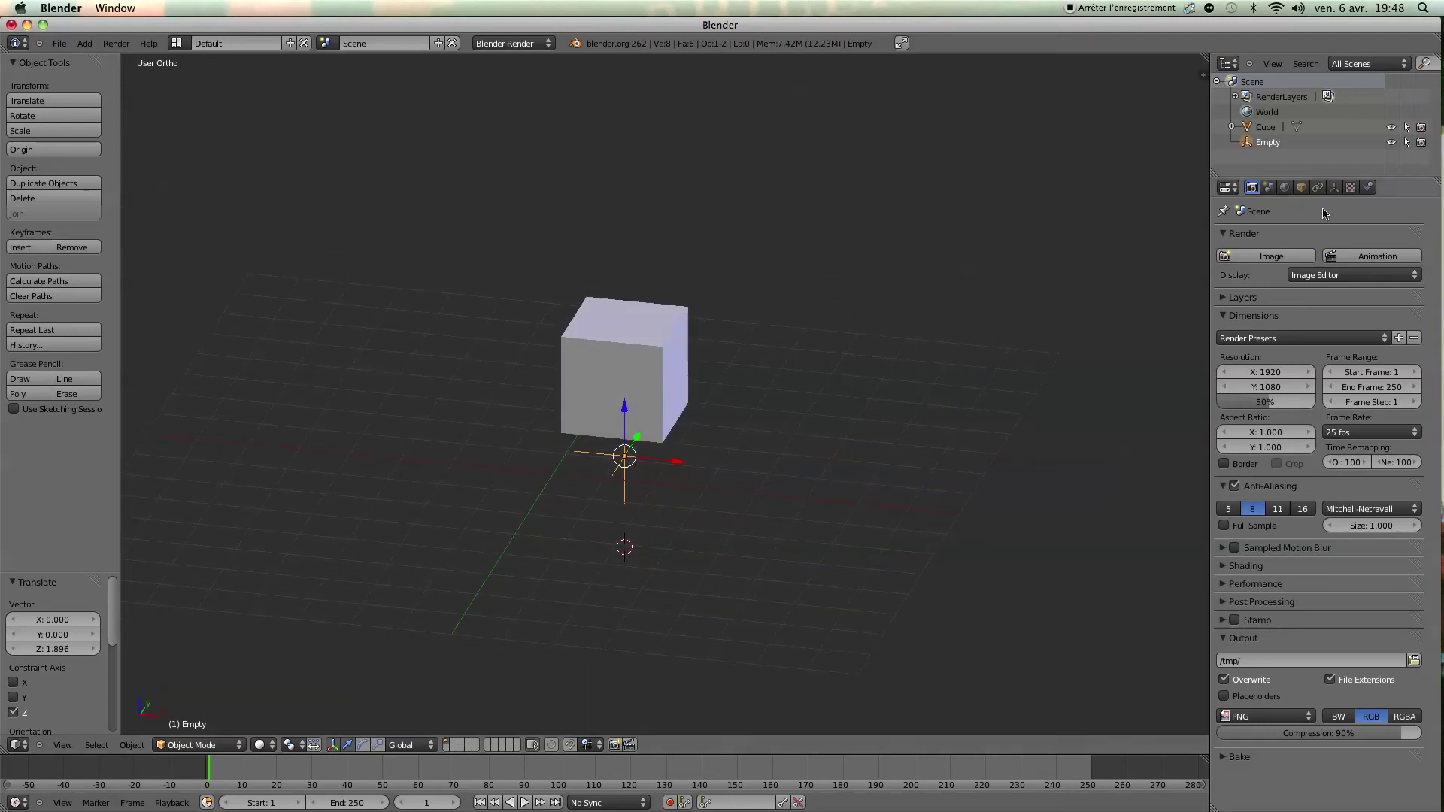
{"action": "left_click", "coordinate": [1336, 188]}
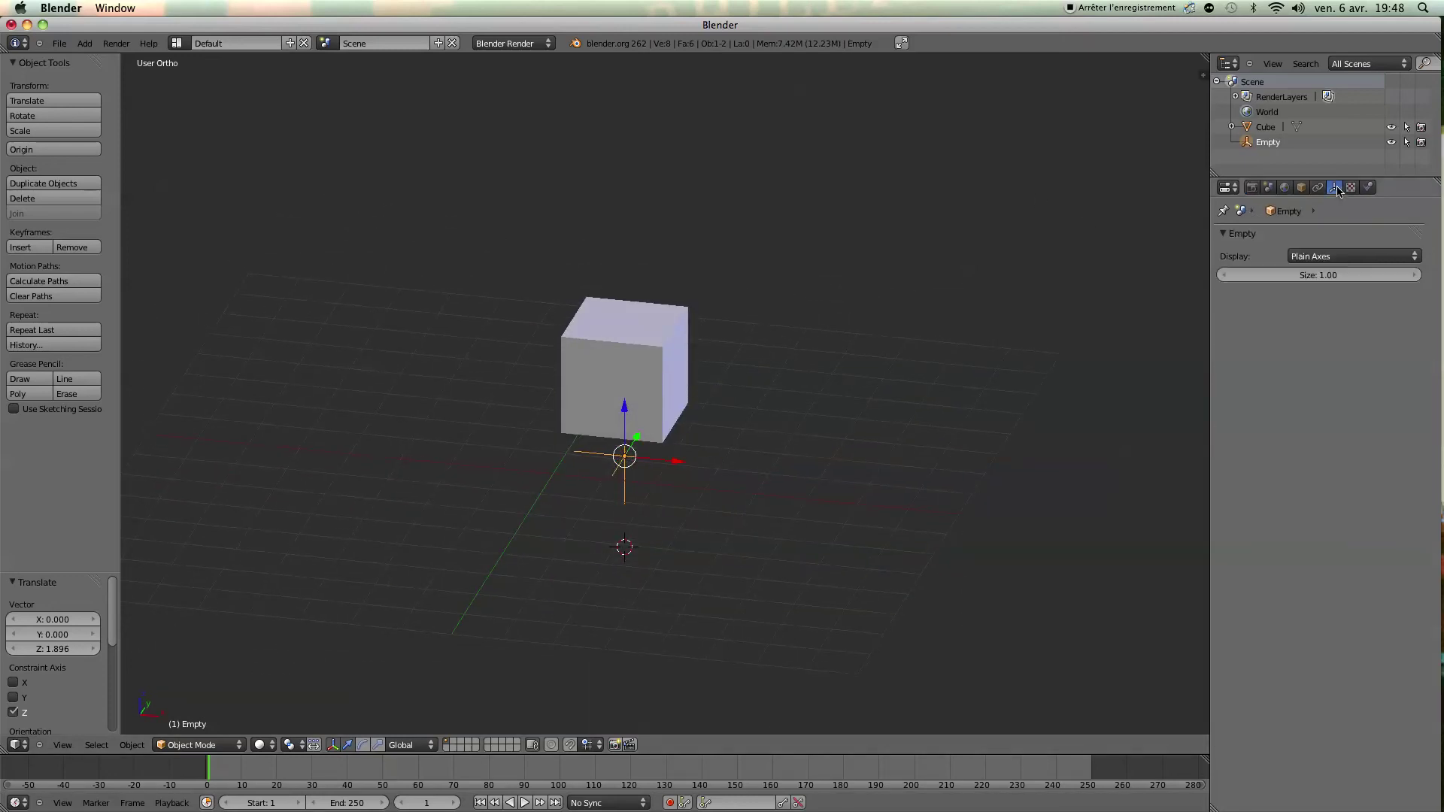
{"action": "left_click", "coordinate": [1352, 258]}
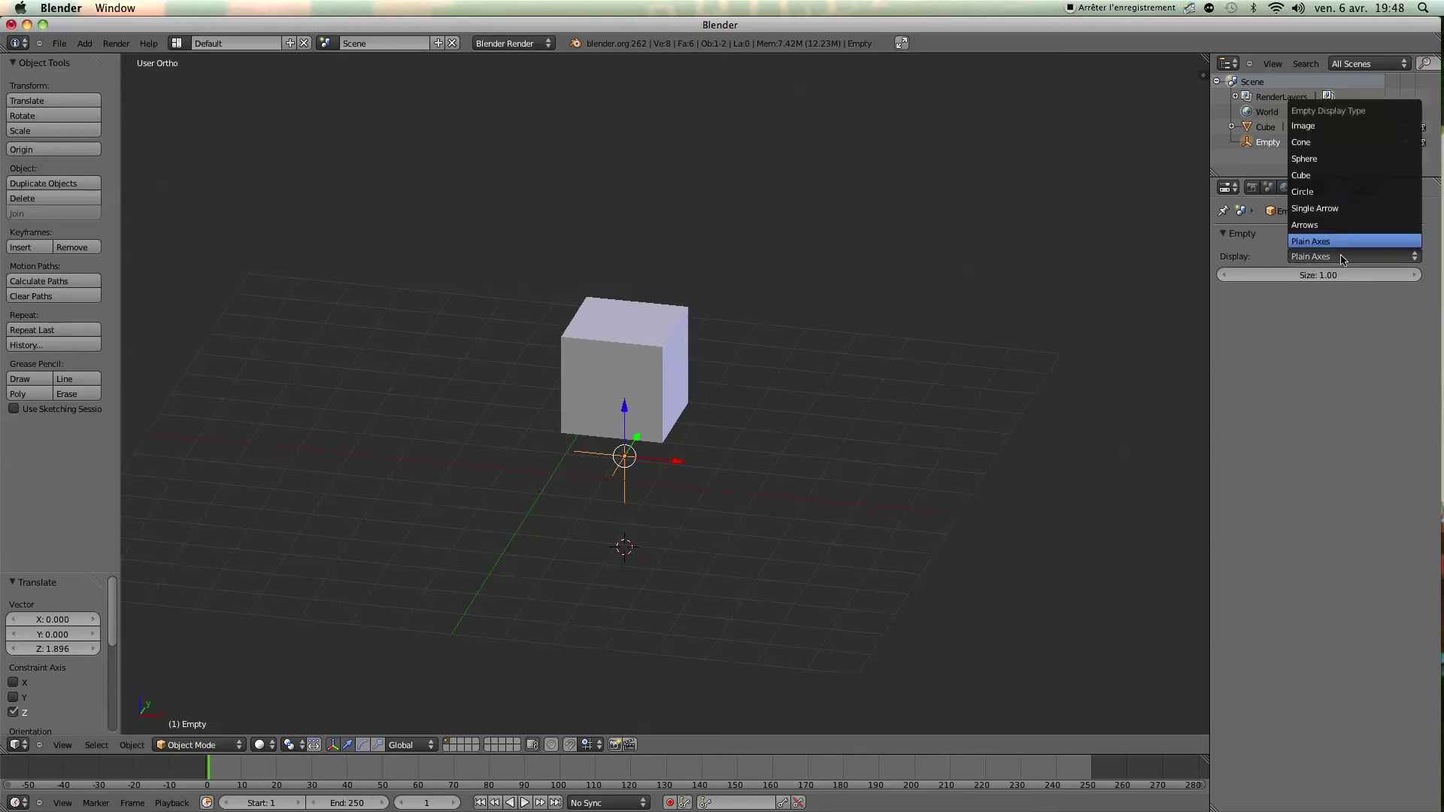
{"action": "left_click", "coordinate": [1339, 176]}
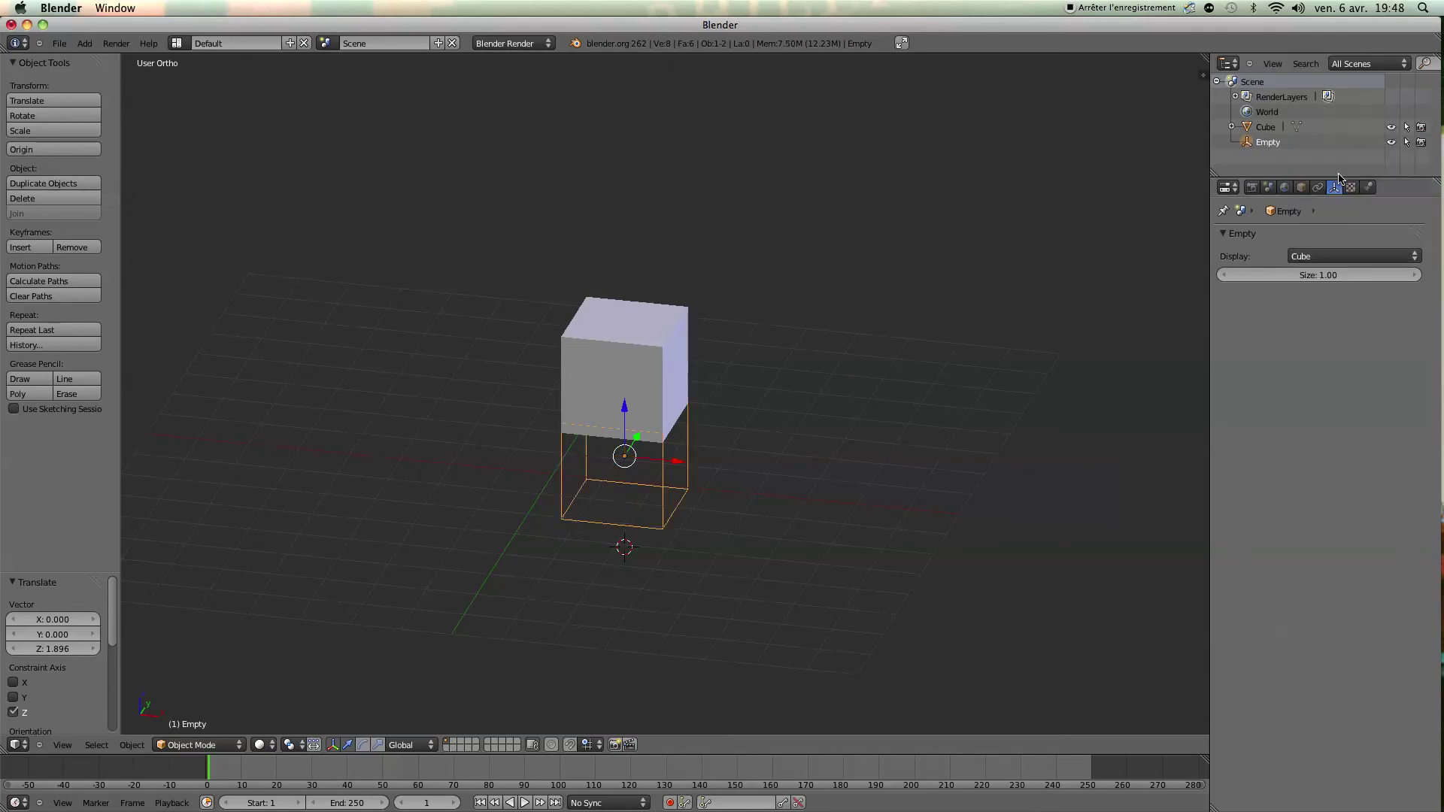
{"action": "left_click", "coordinate": [1338, 258]}
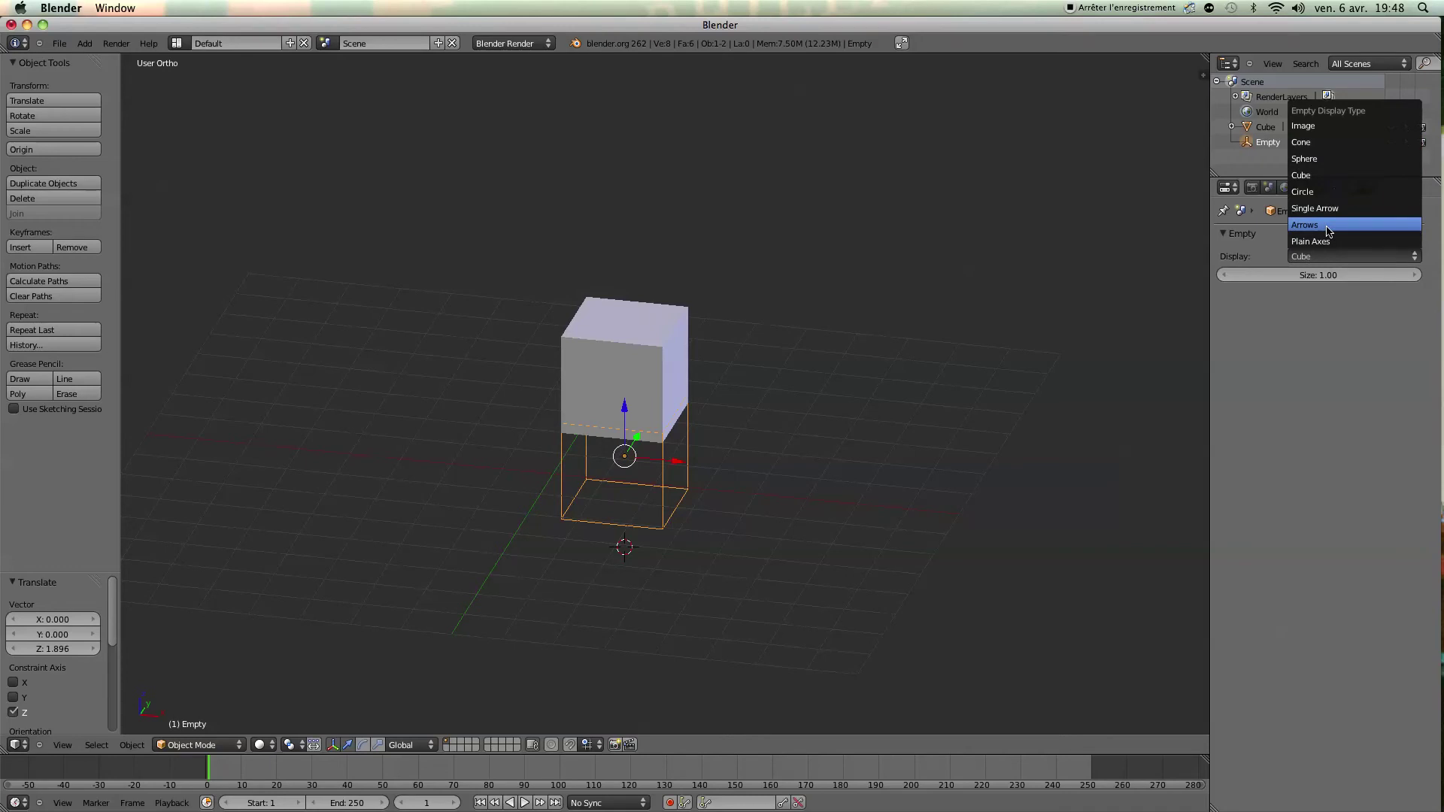
{"action": "left_click", "coordinate": [1329, 226]}
{"action": "middle_click_drag", "start_coordinate": [817, 381], "coordinate": [703, 380]}
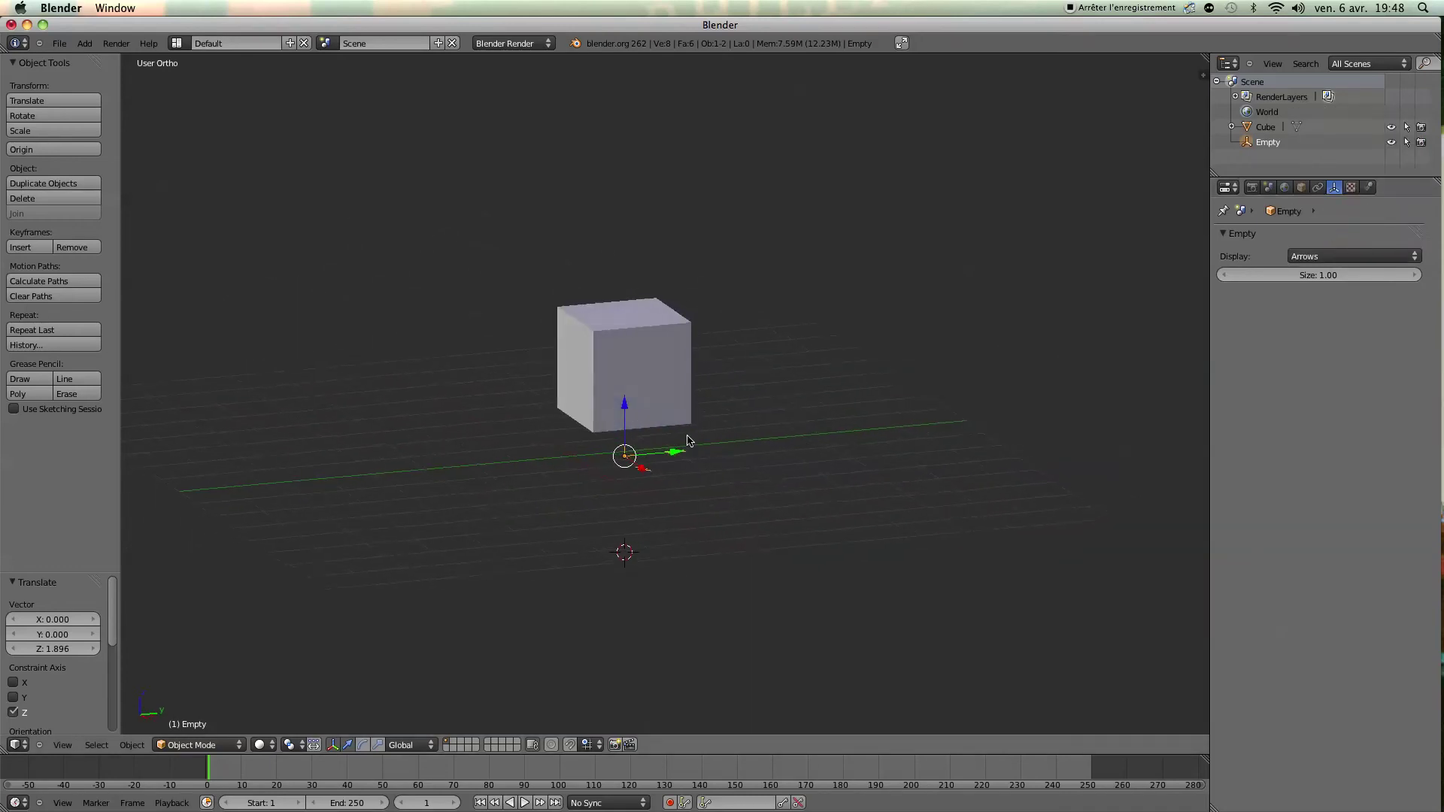
{"action": "scroll", "coordinate": [701, 382], "scroll_direction": "up", "scroll_amount": 5}
{"action": "left_click", "coordinate": [1340, 257]}
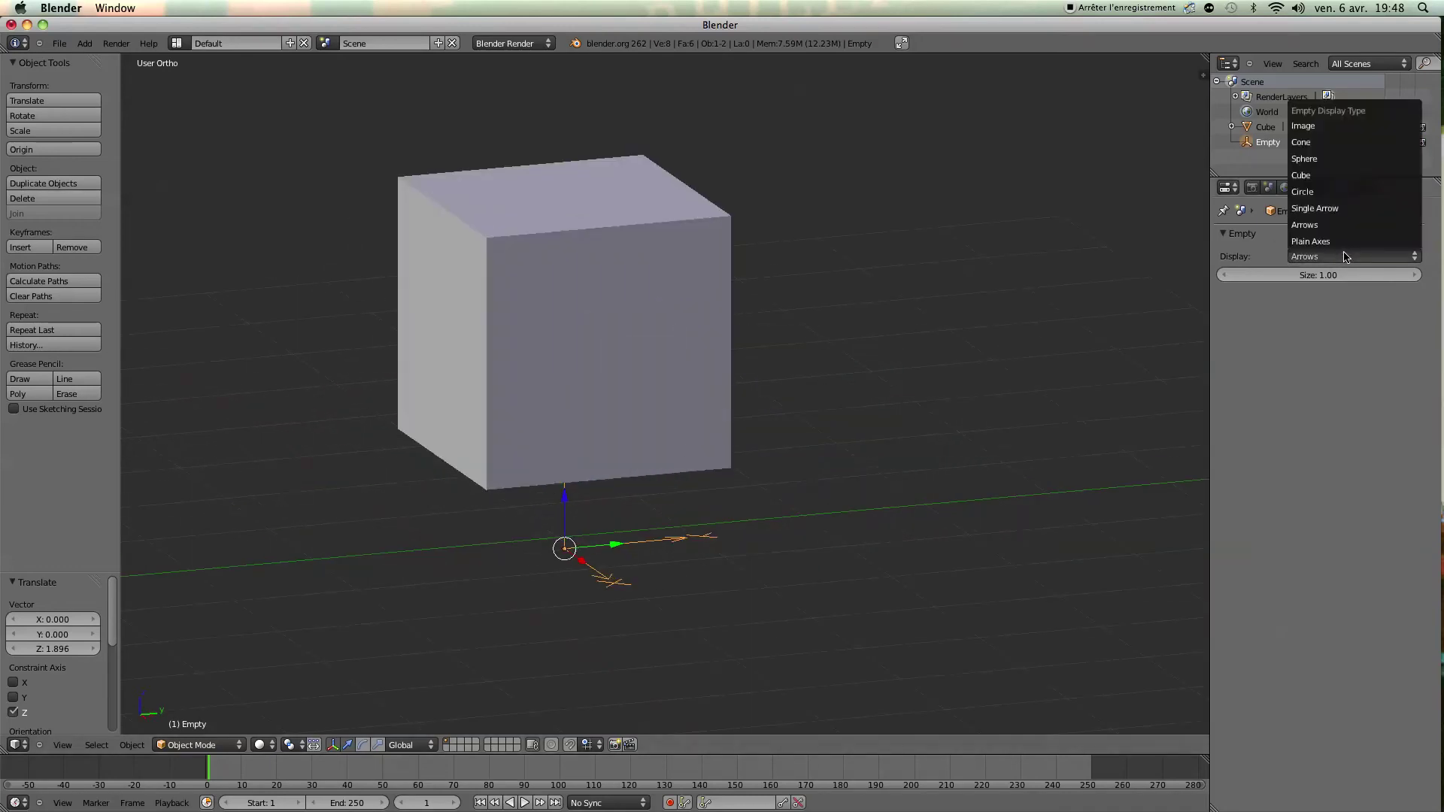
{"action": "left_click", "coordinate": [1336, 140]}
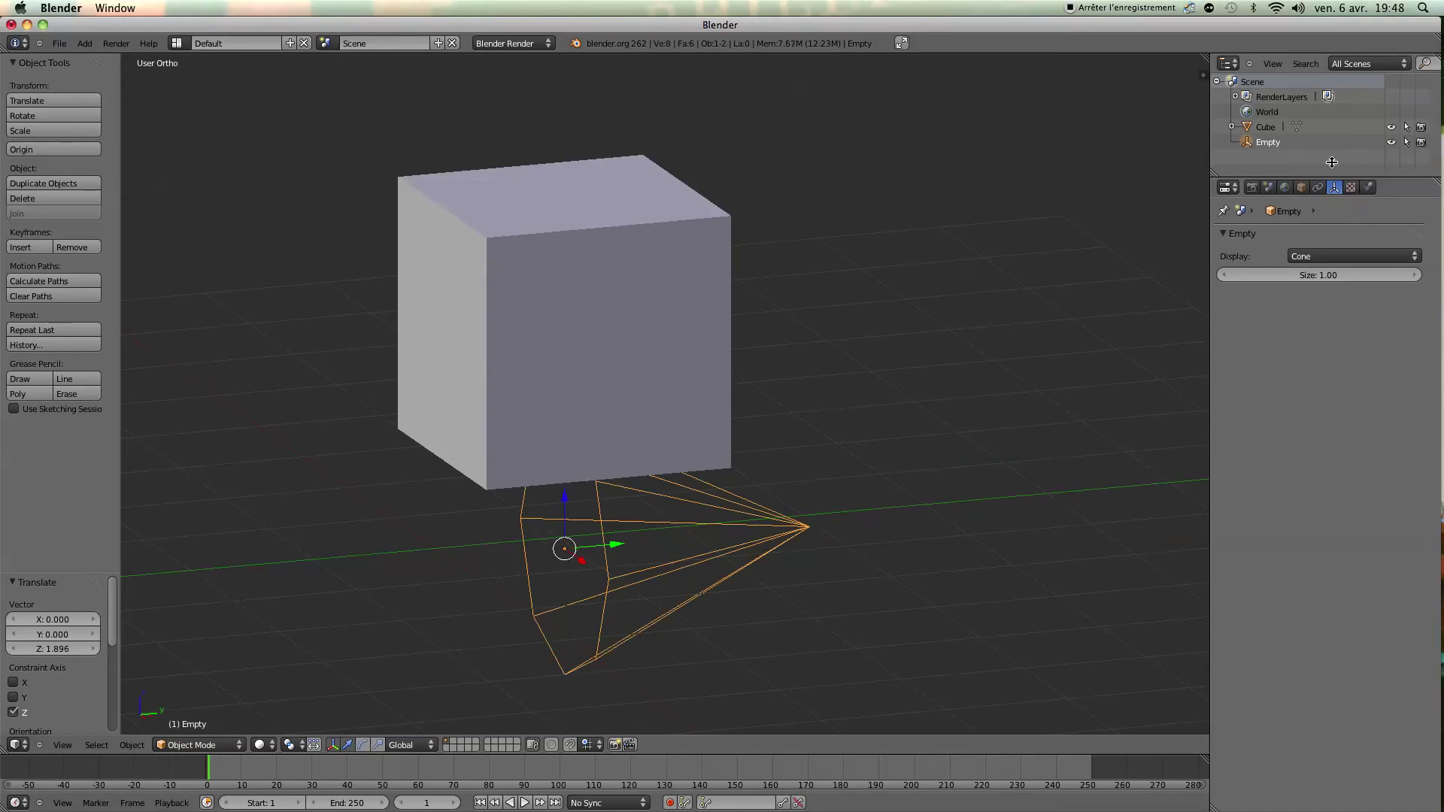
Set the Empty's display type to Image and load "Floor-Plans-lg copie.jpg" from the bookmarked project folder
{"action": "left_click", "coordinate": [1337, 256]}
{"action": "left_click", "coordinate": [1334, 132]}
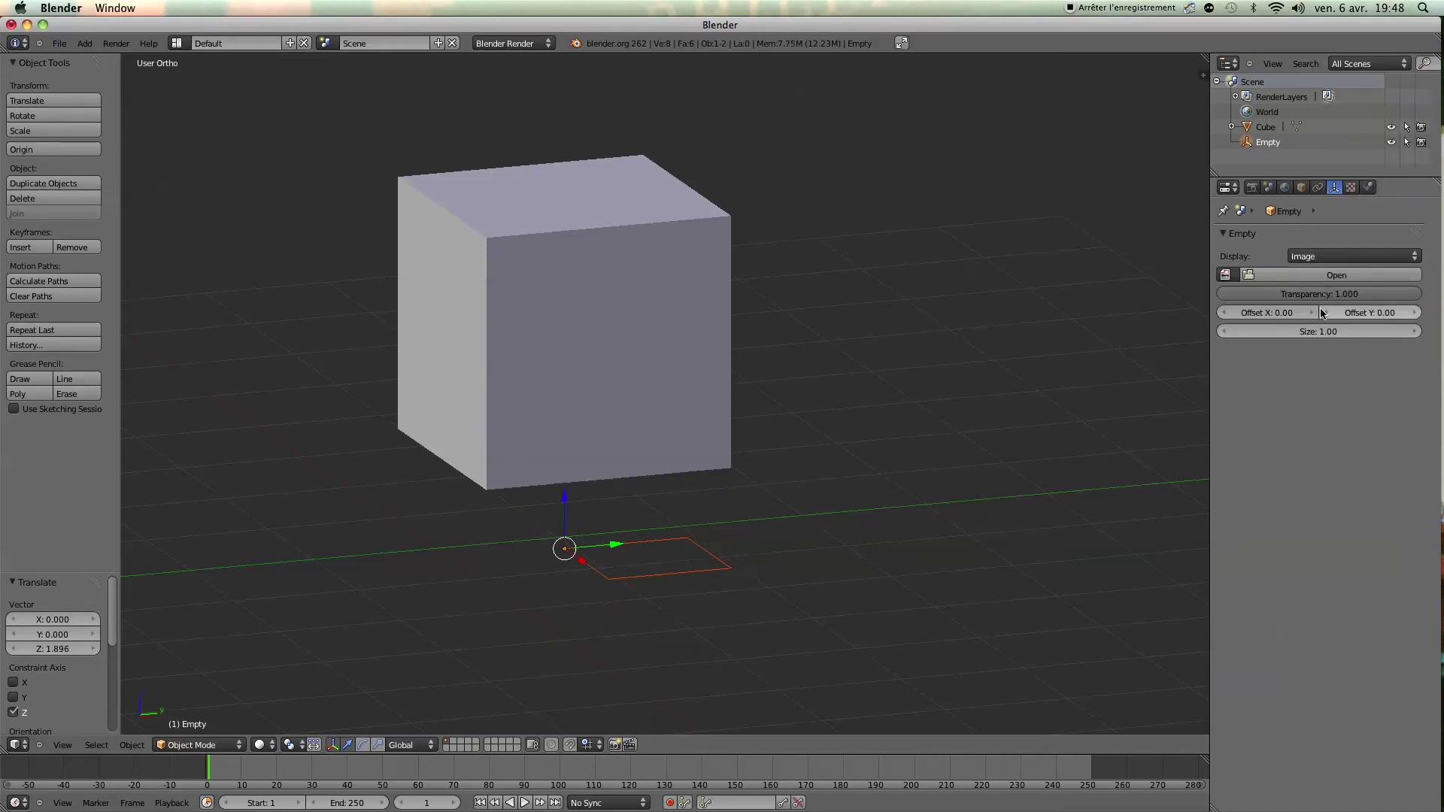
{"action": "middle_click_drag", "start_coordinate": [730, 461], "coordinate": [807, 475]}
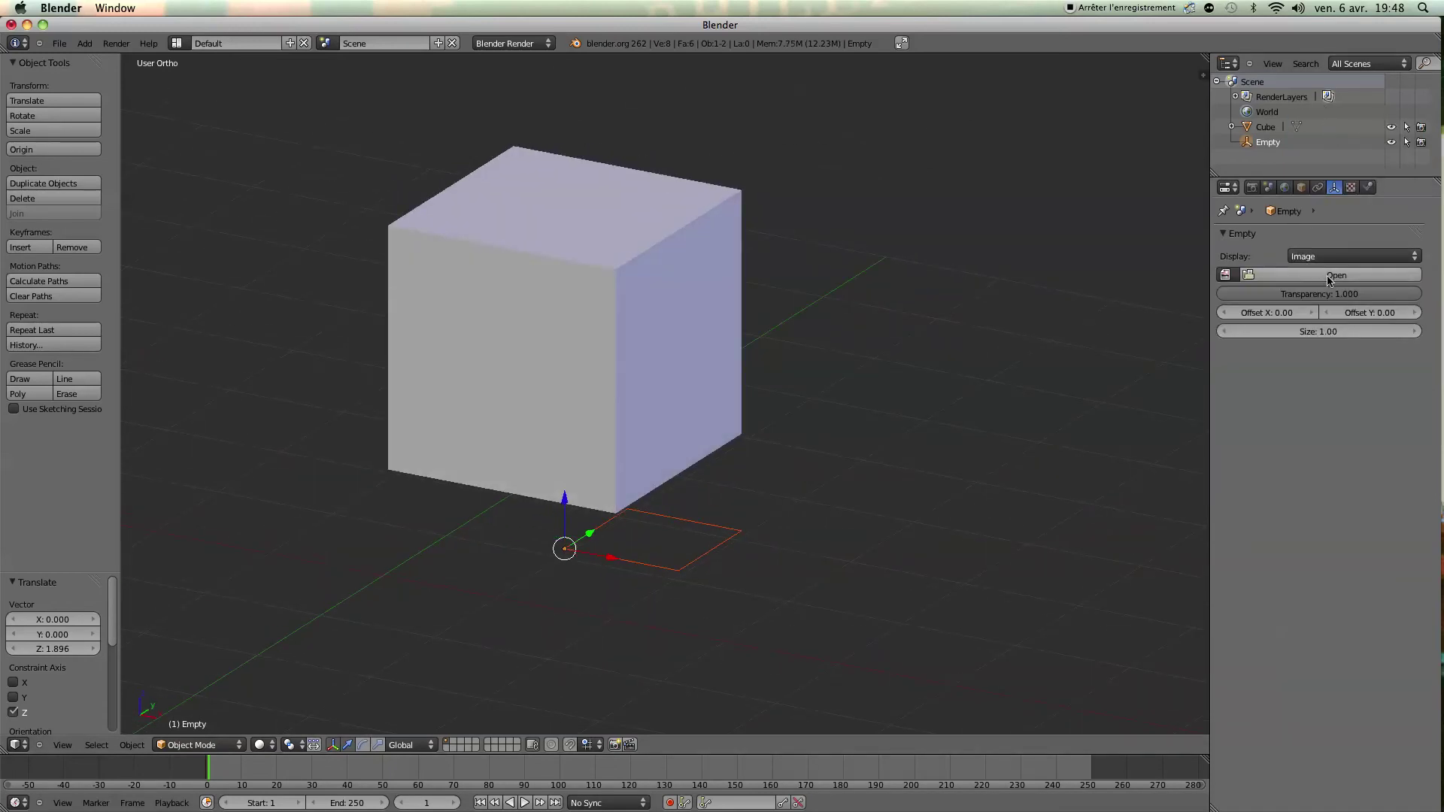
{"action": "left_click", "coordinate": [1294, 283]}
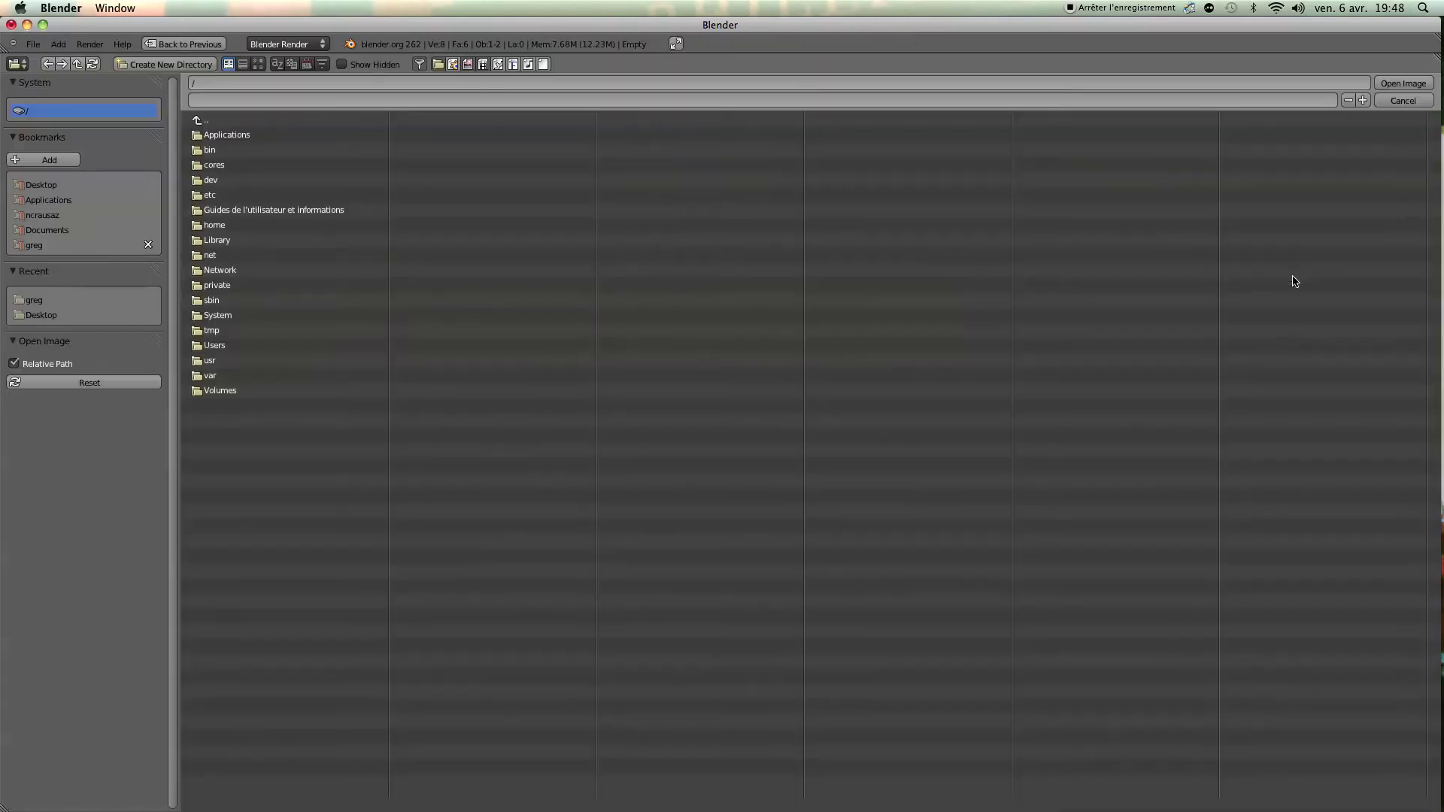
{"action": "left_click", "coordinate": [34, 246]}
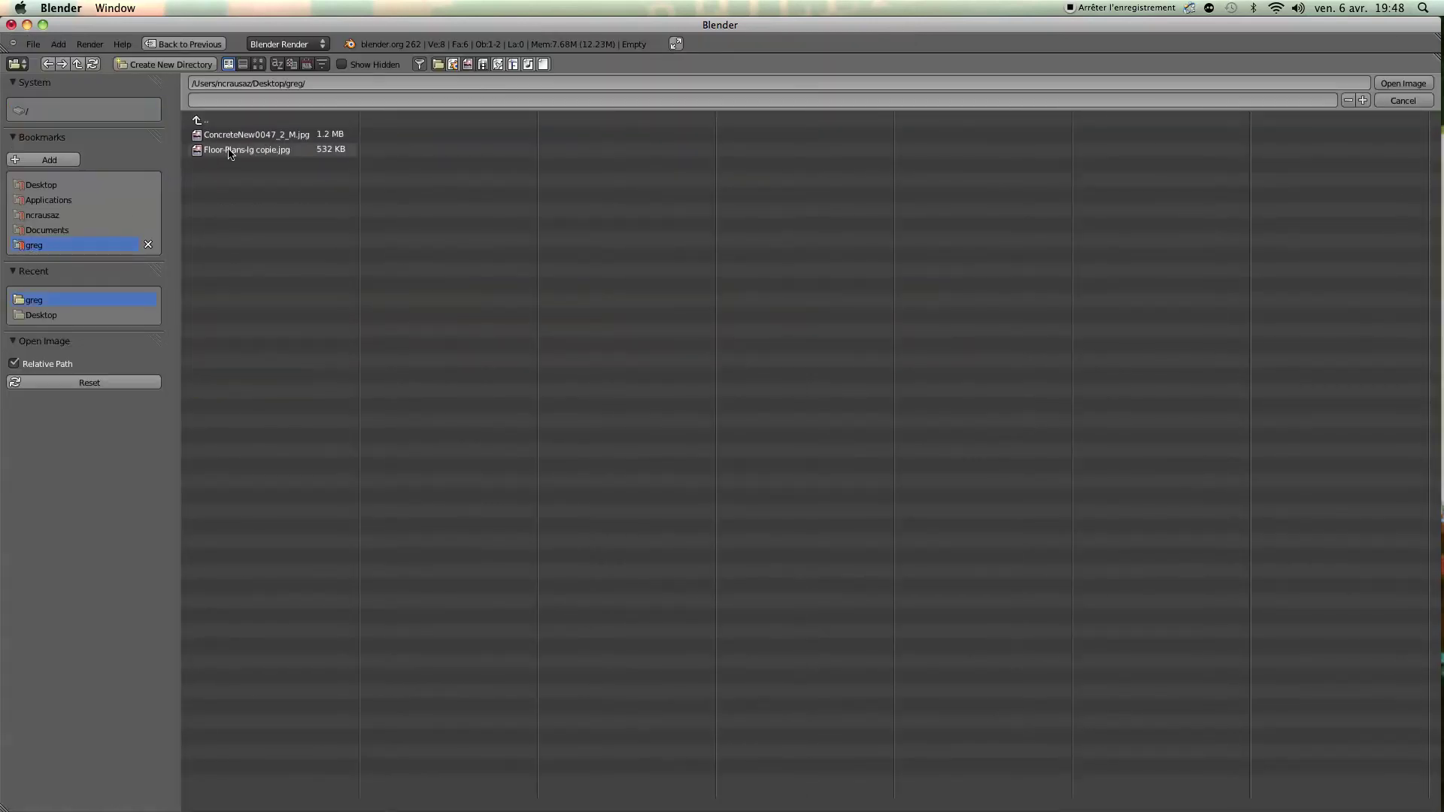
{"action": "left_click", "coordinate": [230, 152]}
{"action": "double_click", "coordinate": [231, 151]}
Scale the floor plan Empty uniformly by a factor of about 6.270
{"action": "scroll", "coordinate": [676, 547], "scroll_direction": "up", "scroll_amount": 5}
{"action": "scroll", "coordinate": [675, 546], "scroll_direction": "down", "scroll_amount": 5}
{"action": "middle_click_drag", "start_coordinate": [655, 496], "coordinate": [658, 533]}
{"action": "key", "text": "s"}
{"action": "left_click", "coordinate": [1050, 616]}
{"action": "scroll", "coordinate": [903, 572], "scroll_direction": "down", "scroll_amount": 6}
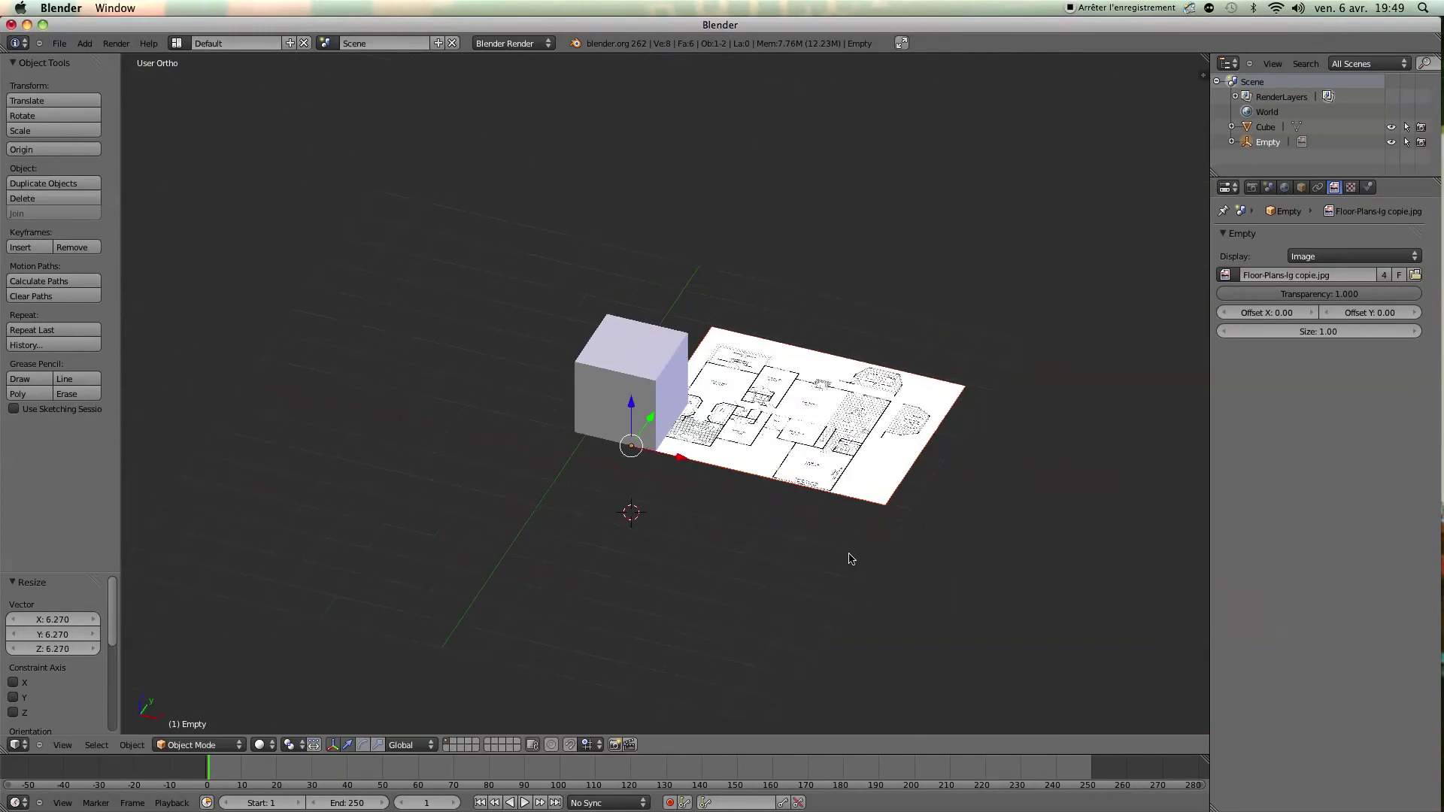
Place the floor plan beneath the cube by moving the Empty along X, then −2.476 units along Y
{"action": "scroll", "coordinate": [753, 519], "scroll_direction": "up", "scroll_amount": 3}
{"action": "key", "text": "g"}
{"action": "key", "text": "x"}
{"action": "left_click", "coordinate": [459, 418]}
{"action": "key", "text": "g"}
{"action": "key", "text": "y"}
{"action": "left_click", "coordinate": [392, 451]}
{"action": "key", "text": "r"}
{"action": "key", "text": "x"}
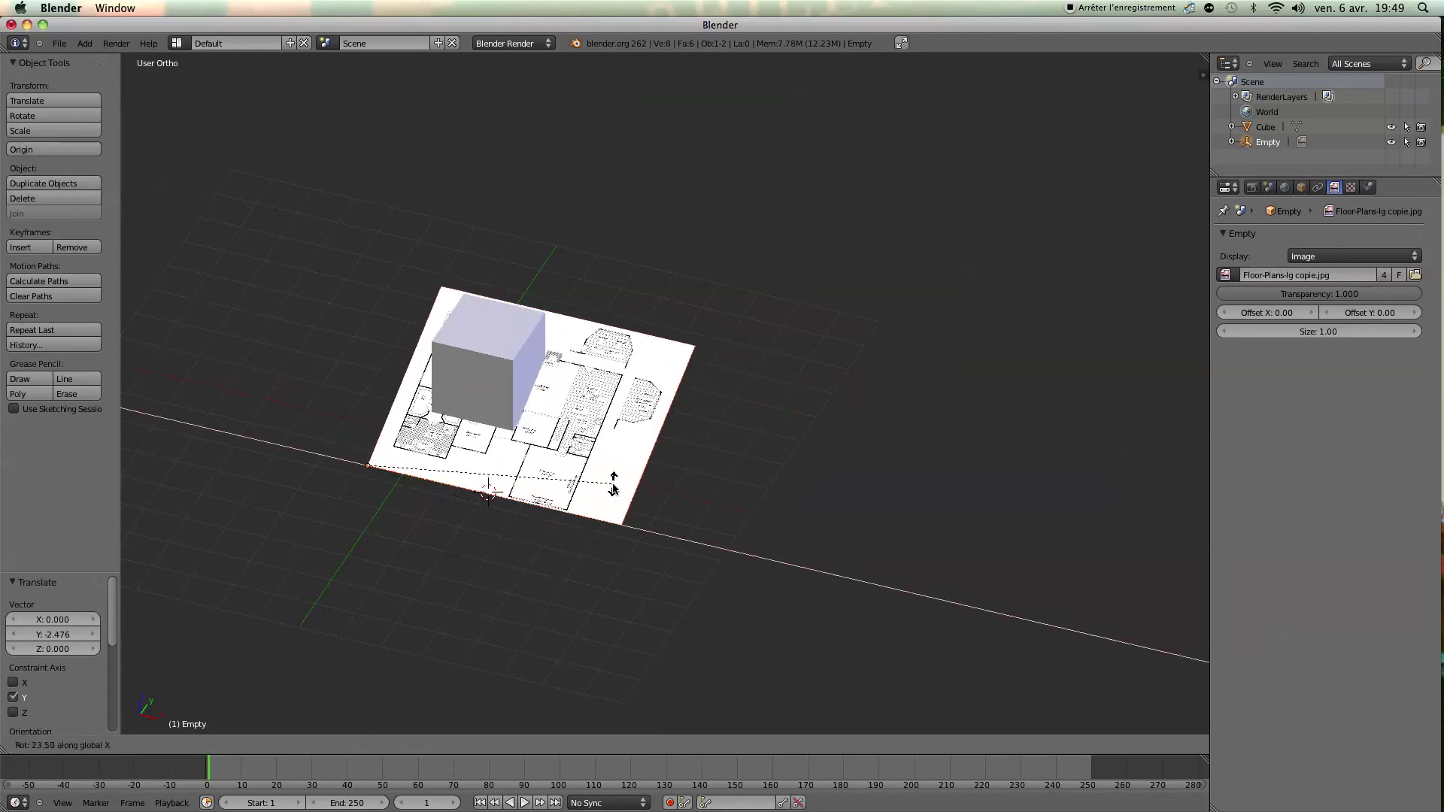
{"action": "right_click", "coordinate": [559, 560]}
{"action": "middle_click_drag", "start_coordinate": [538, 537], "coordinate": [661, 492], "text": "shift"}
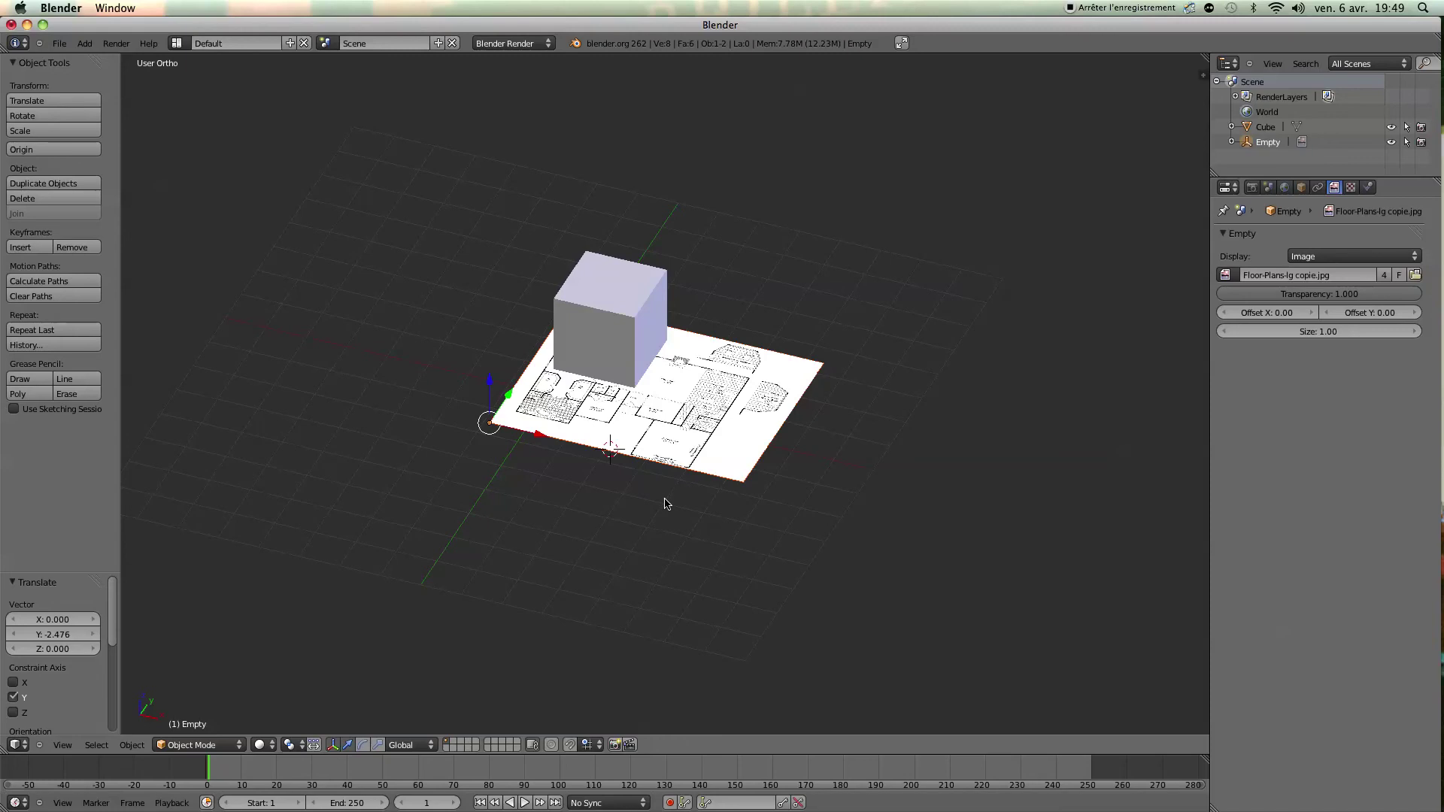
Stand the floor plan Empty upright by rotating it 90° about the global X axis
{"action": "key", "text": "r"}
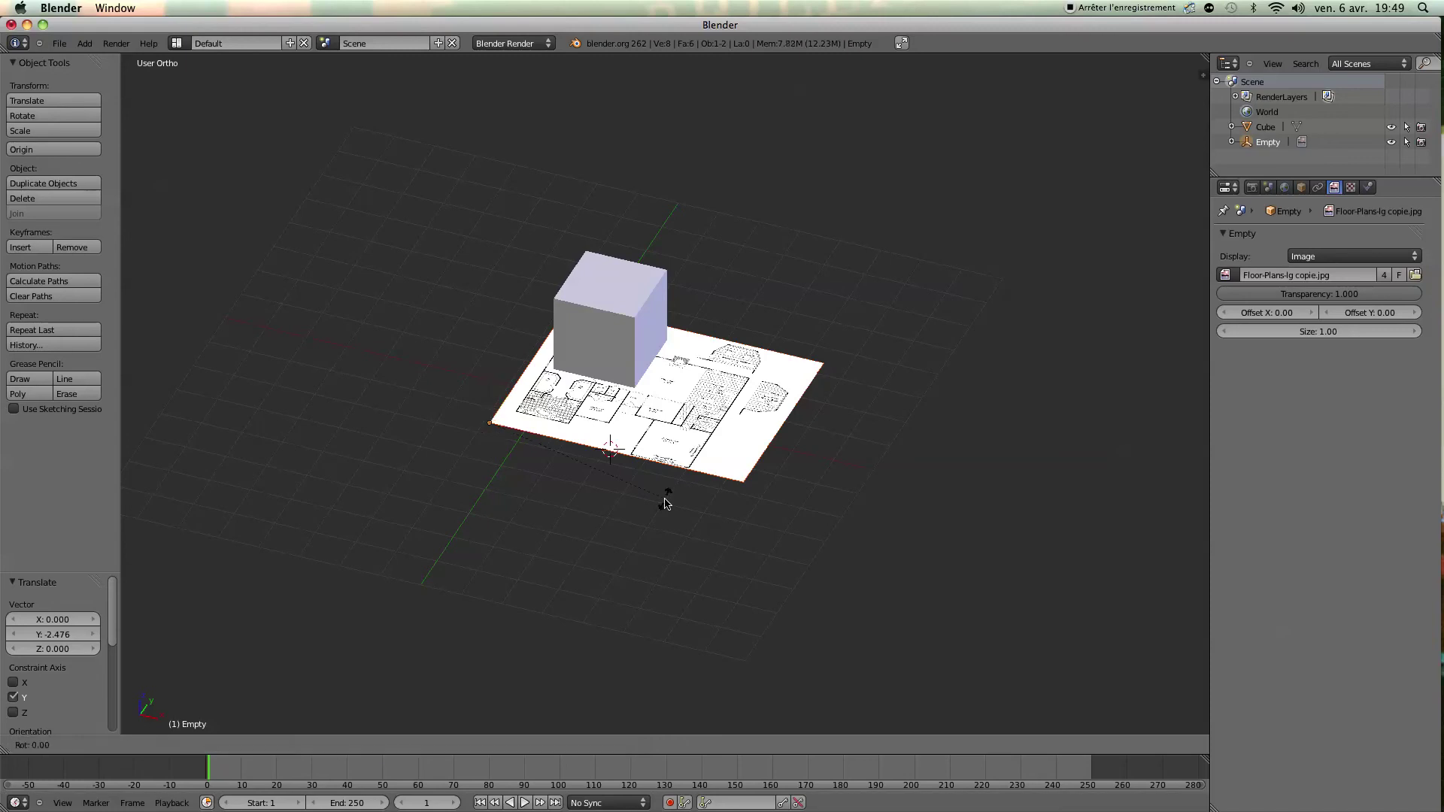
{"action": "key", "text": "x"}
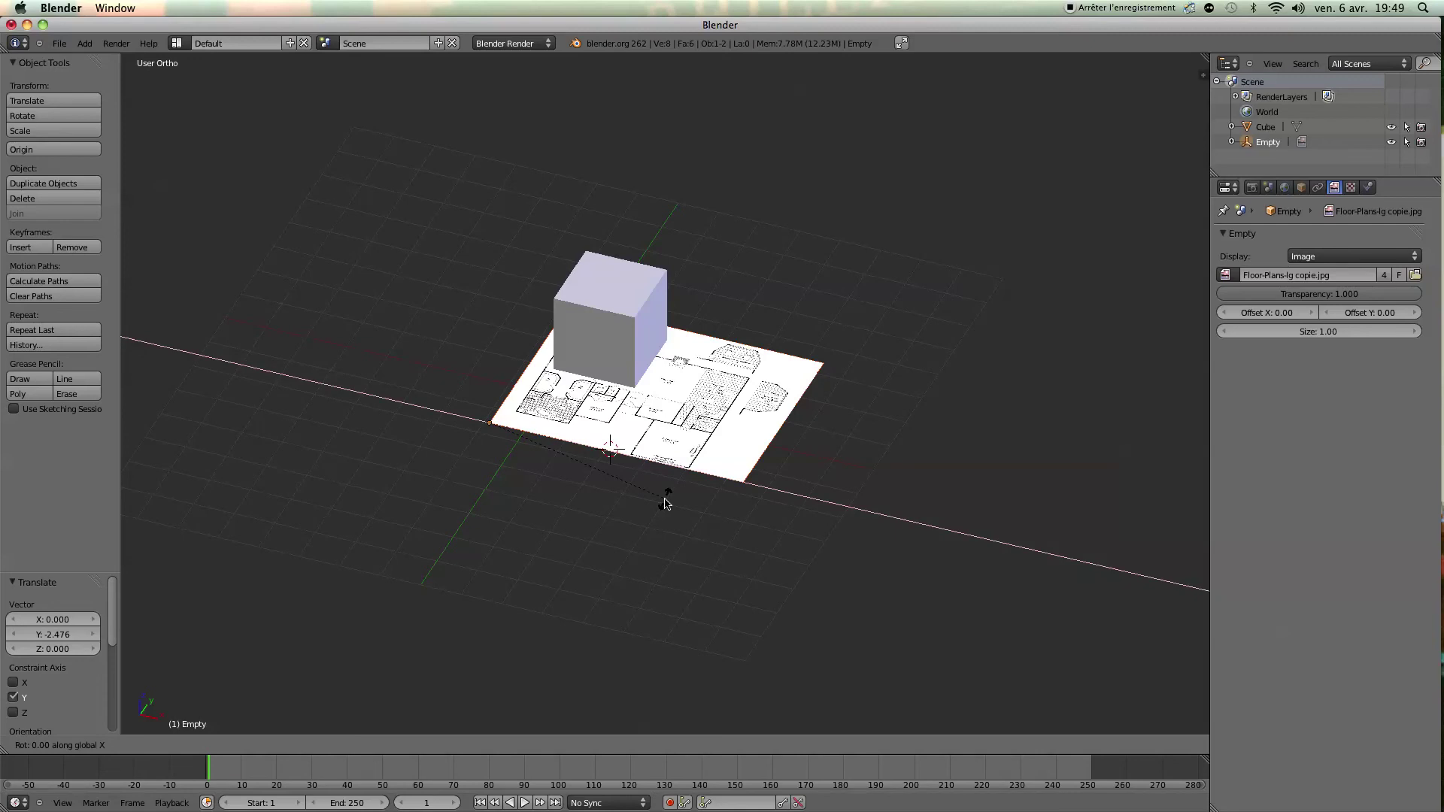
{"action": "type", "text": "90"}
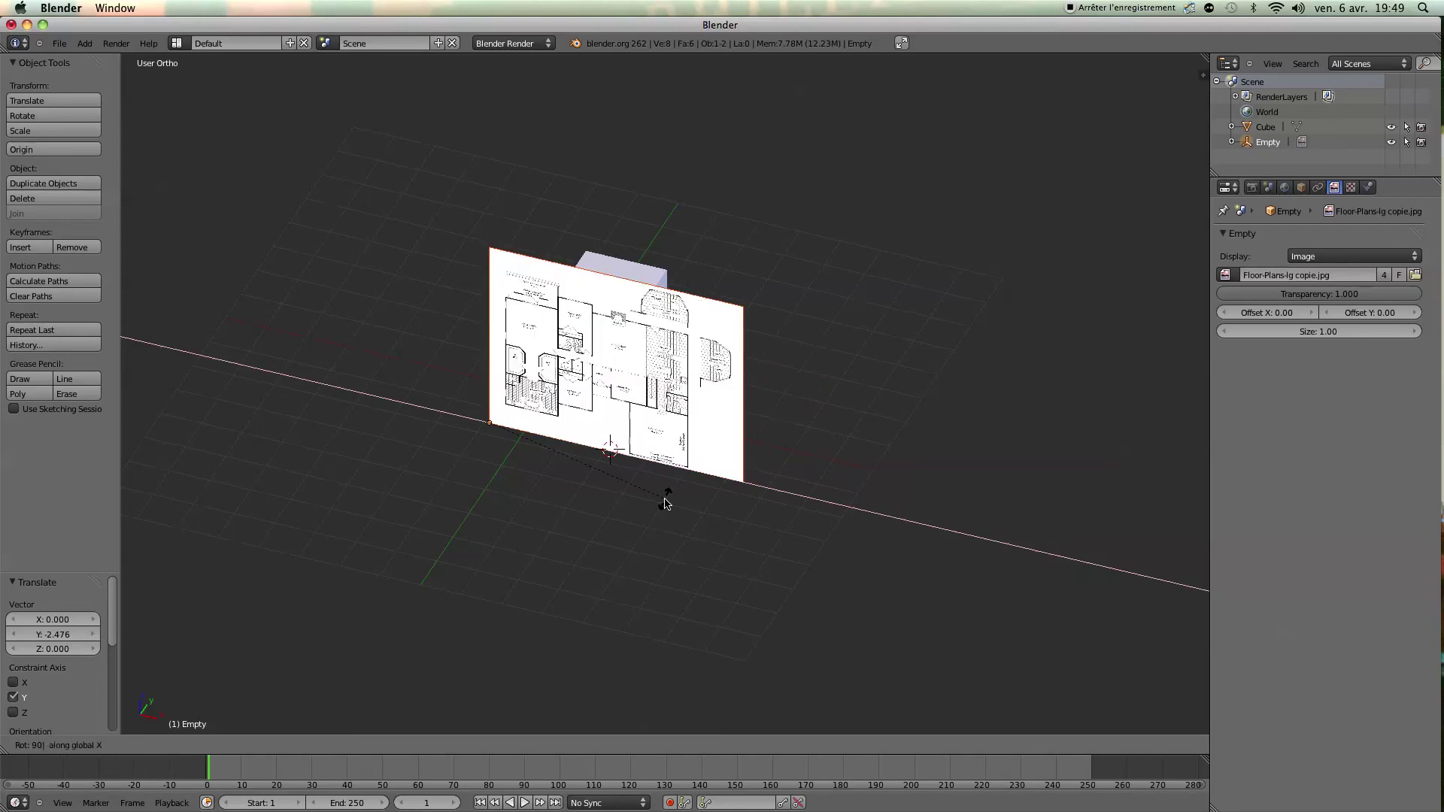
{"action": "key", "text": "Return"}
{"action": "middle_click_drag", "start_coordinate": [667, 500], "coordinate": [636, 445]}
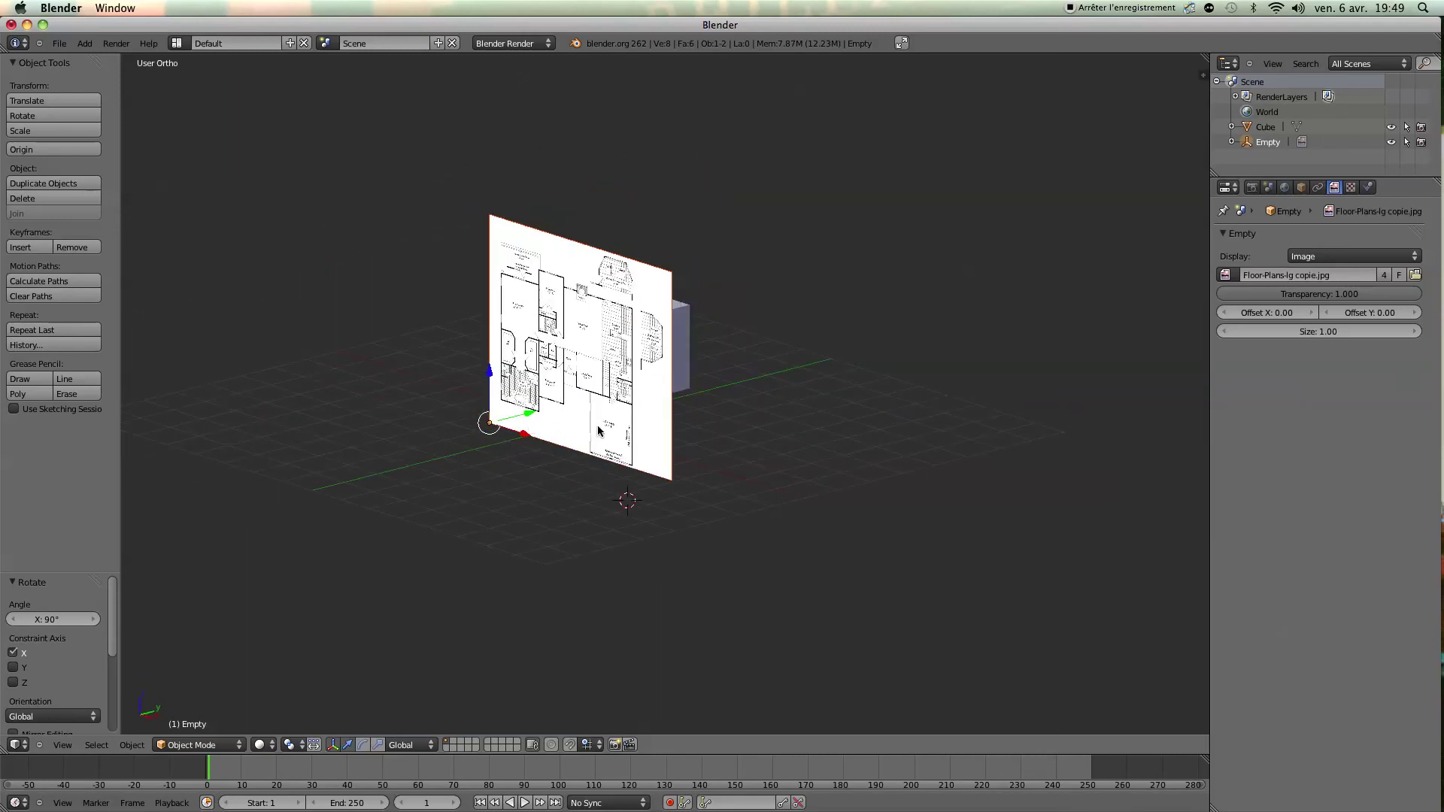
{"action": "scroll", "coordinate": [599, 435], "scroll_direction": "up", "scroll_amount": 4}
{"action": "scroll", "coordinate": [602, 440], "scroll_direction": "down", "scroll_amount": 3}
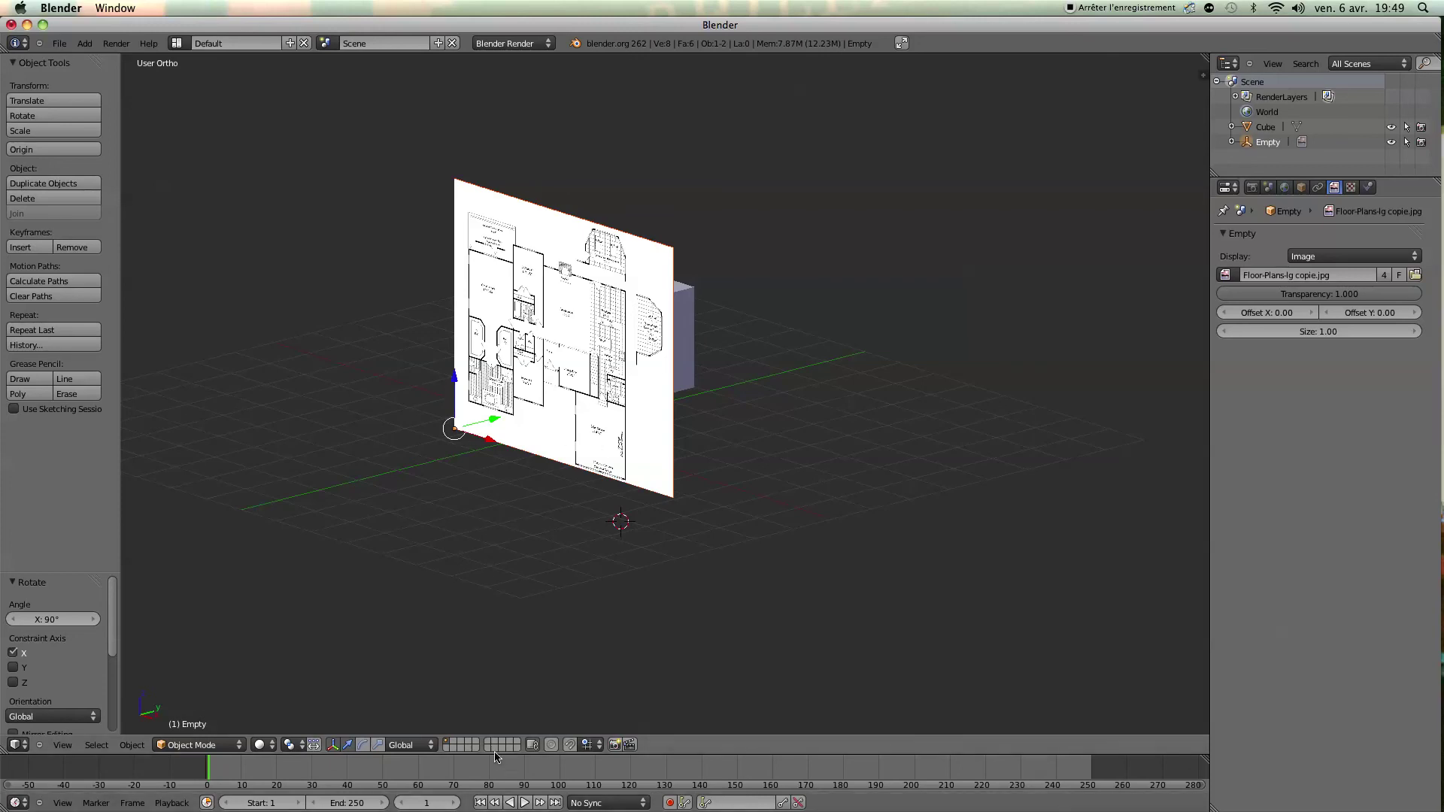
Lay the floor plan flat again with the rotation manipulator, rotating the Empty −90° about the X axis
{"action": "left_click", "coordinate": [365, 747]}
{"action": "left_click_drag", "start_coordinate": [426, 421], "coordinate": [493, 374]}
{"action": "middle_click_drag", "start_coordinate": [602, 504], "coordinate": [635, 519]}
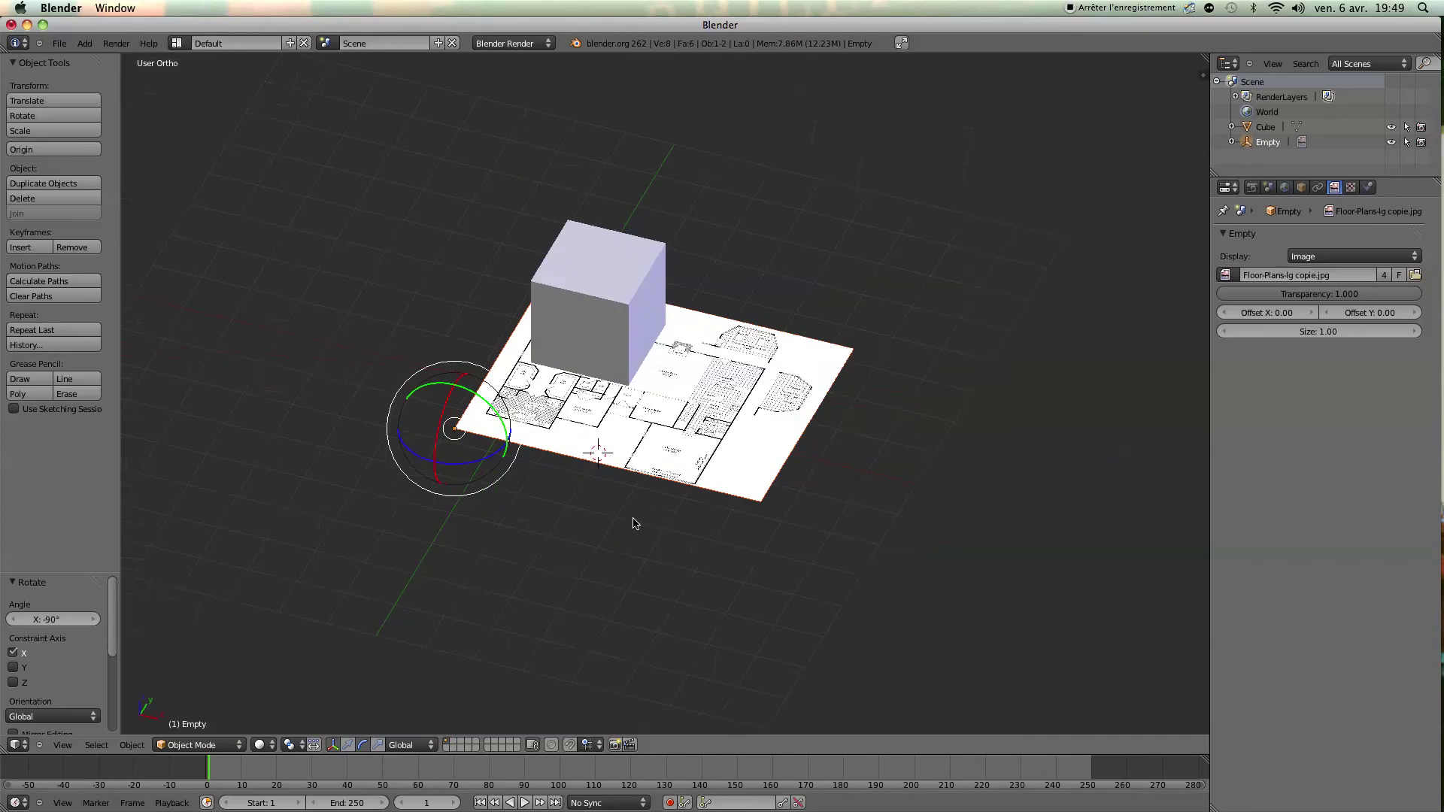
Select the cube, check it over the floor plan from above, and enter Edit Mode with face selection
{"action": "right_click", "coordinate": [615, 322]}
{"action": "key", "text": "KP_7"}
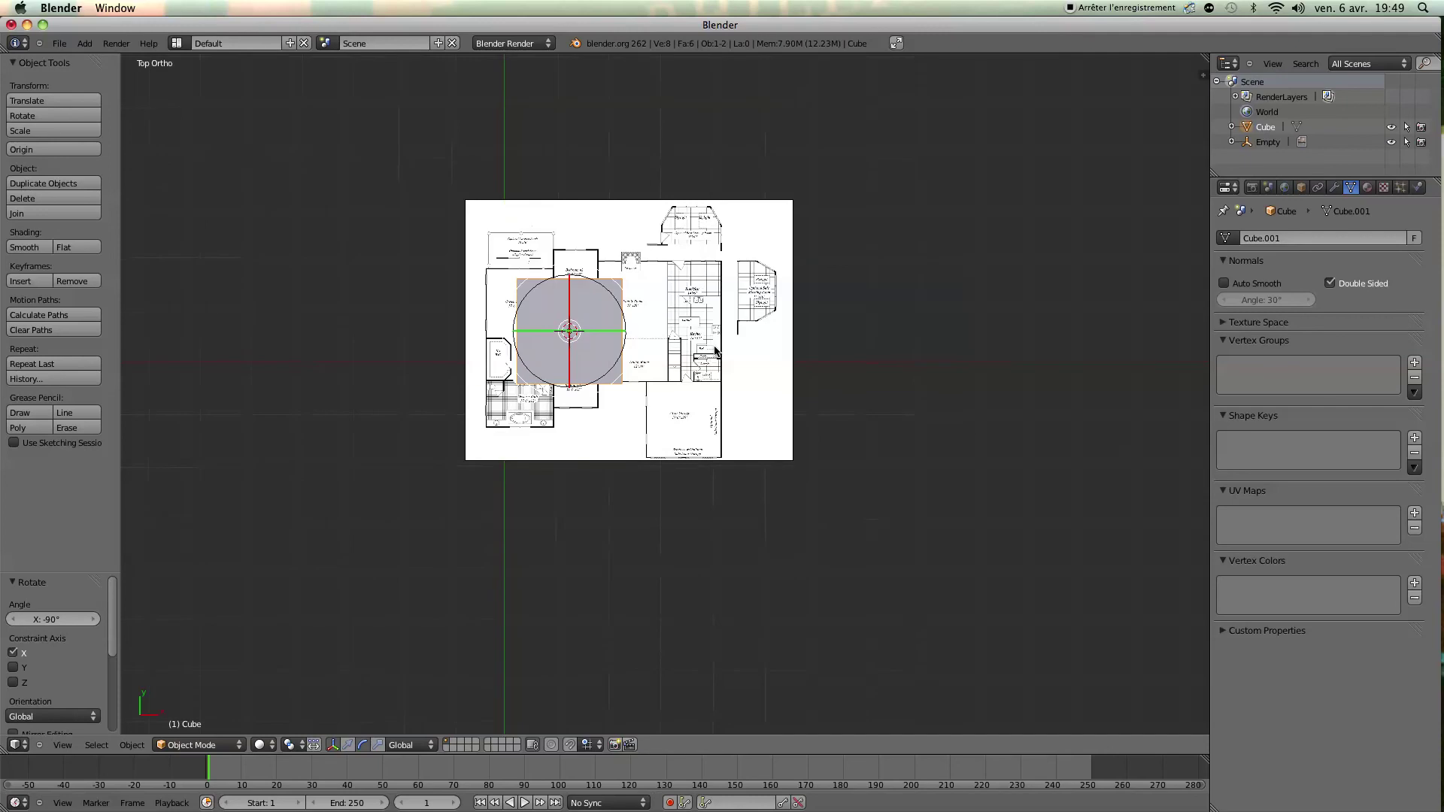
{"action": "scroll", "coordinate": [622, 370], "scroll_direction": "up", "scroll_amount": 4}
{"action": "middle_click_drag", "start_coordinate": [623, 370], "coordinate": [740, 494], "text": "shift"}
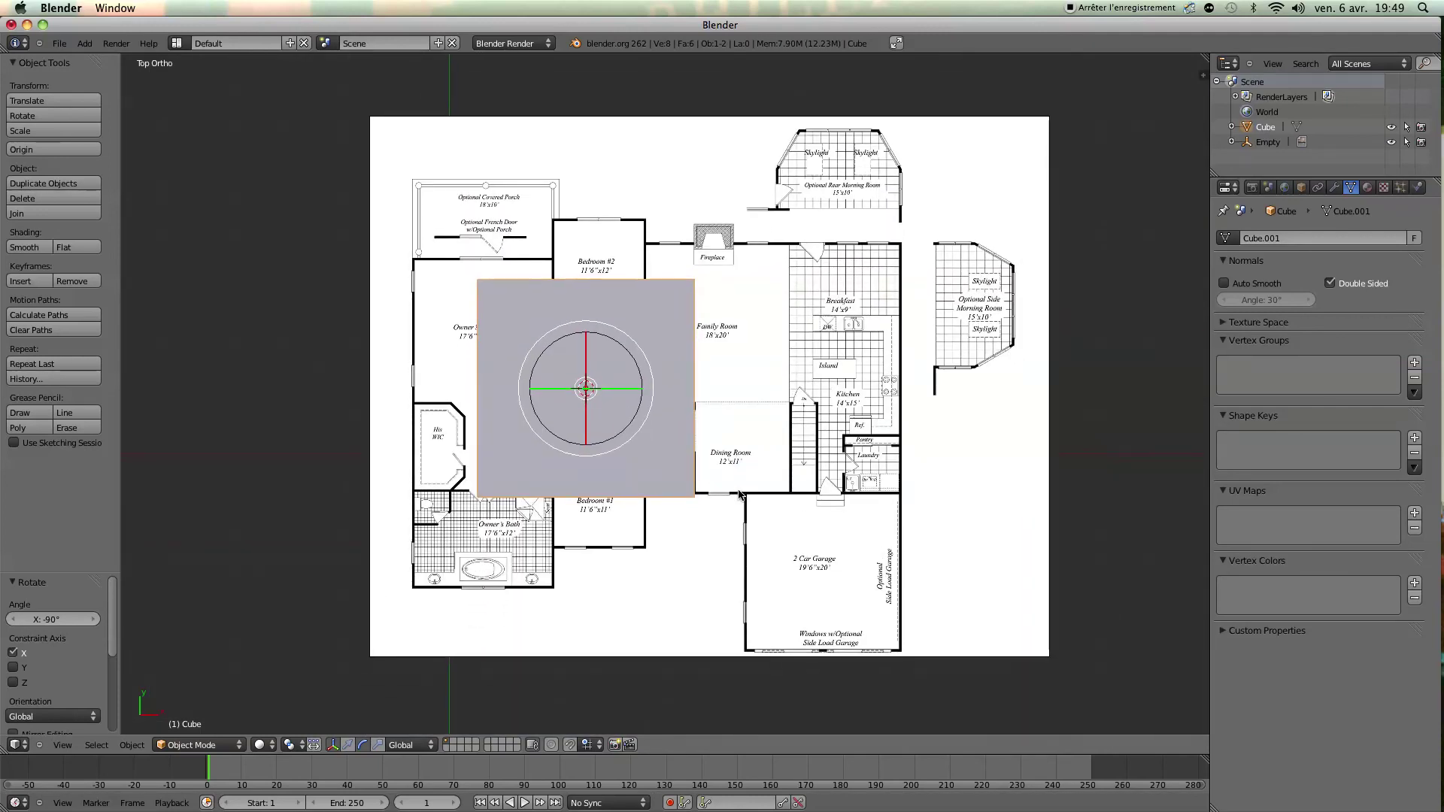
{"action": "key", "text": "Tab"}
{"action": "middle_click_drag", "start_coordinate": [740, 494], "coordinate": [683, 436]}
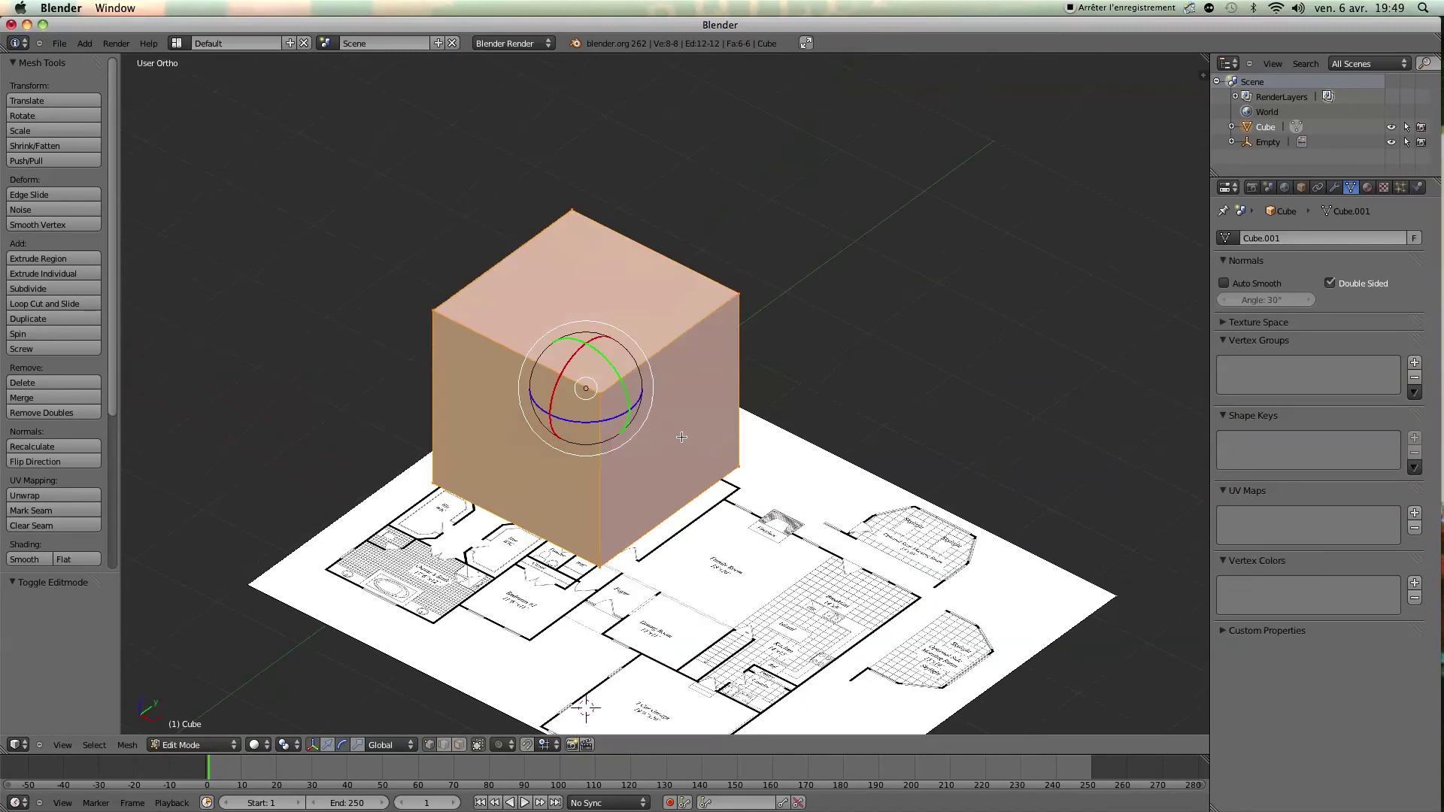
{"action": "left_click", "coordinate": [458, 746]}
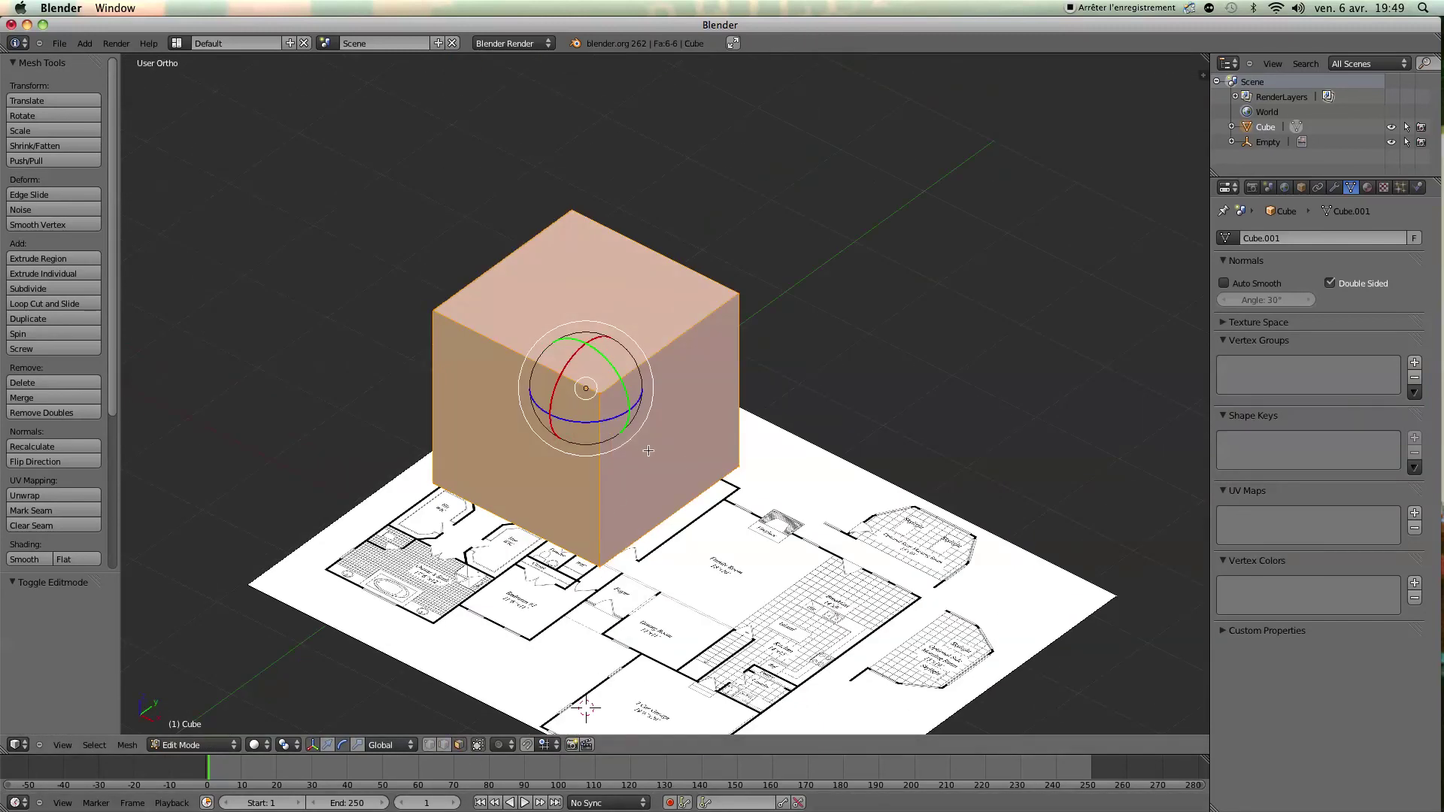
Switch to the translate manipulator and pull the cube's +X side face outward along X to lengthen the block
{"action": "right_click", "coordinate": [693, 467]}
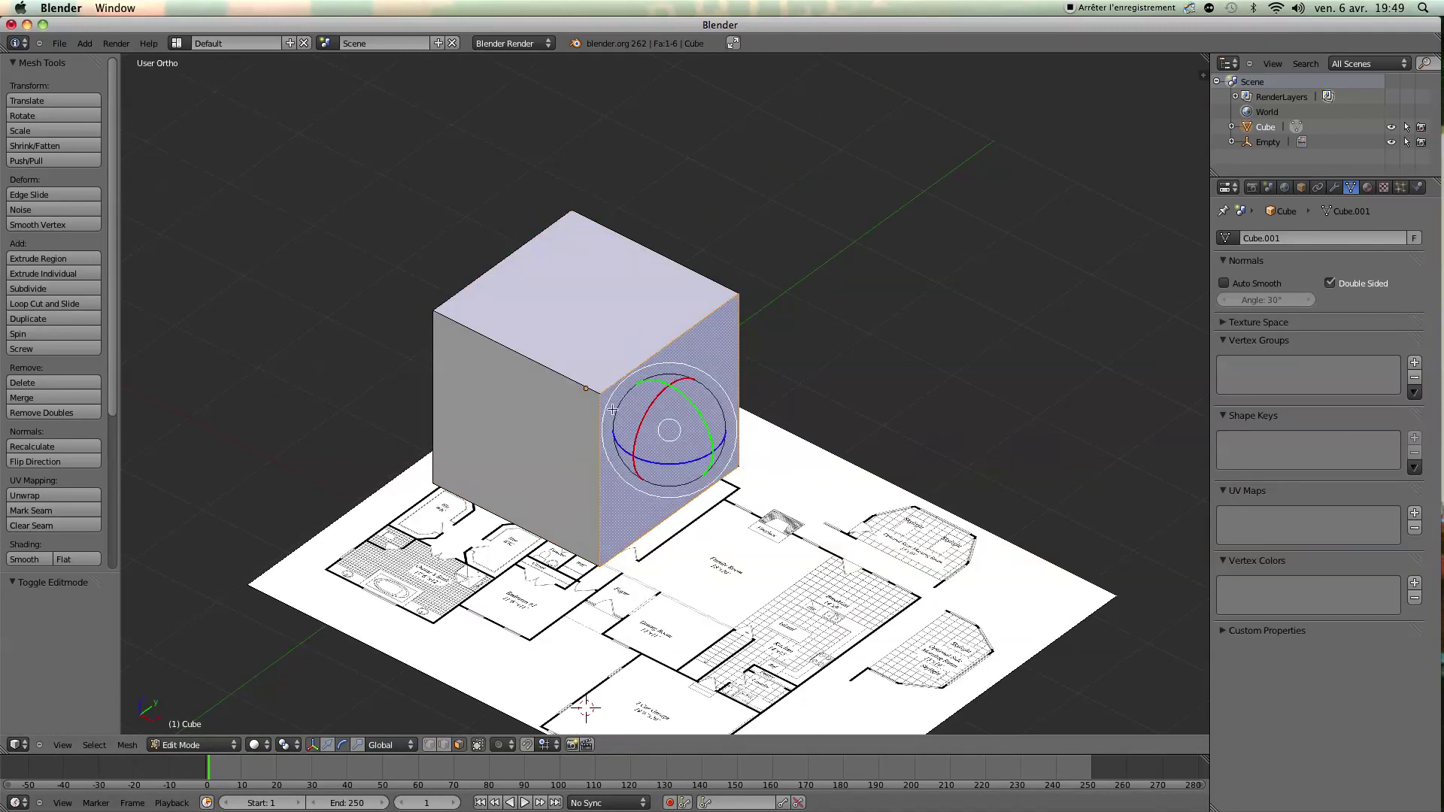
{"action": "left_click", "coordinate": [327, 745]}
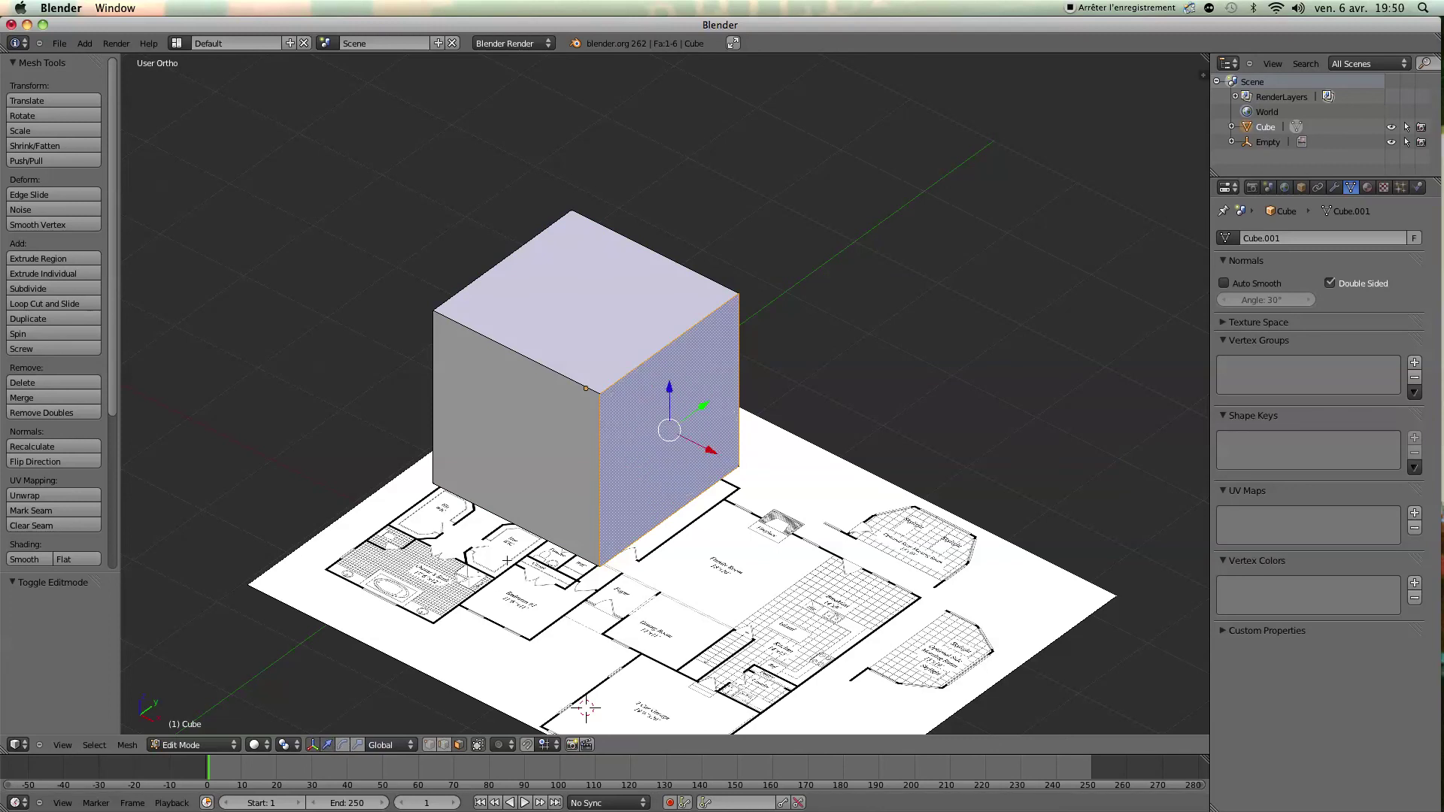
{"action": "left_click_drag", "start_coordinate": [690, 445], "coordinate": [871, 535]}
Lower the block's top face along Z and push its −Y side face in 1.782 units along Y
{"action": "scroll", "coordinate": [871, 535], "scroll_direction": "down", "scroll_amount": 1}
{"action": "right_click", "coordinate": [691, 390]}
{"action": "left_click_drag", "start_coordinate": [668, 321], "coordinate": [668, 435]}
{"action": "left_click_drag", "start_coordinate": [645, 499], "coordinate": [747, 497]}
In wireframe top view, move the block's +X end face −0.272 units along X onto the kitchen's outer wall
{"action": "key", "text": "KP_7"}
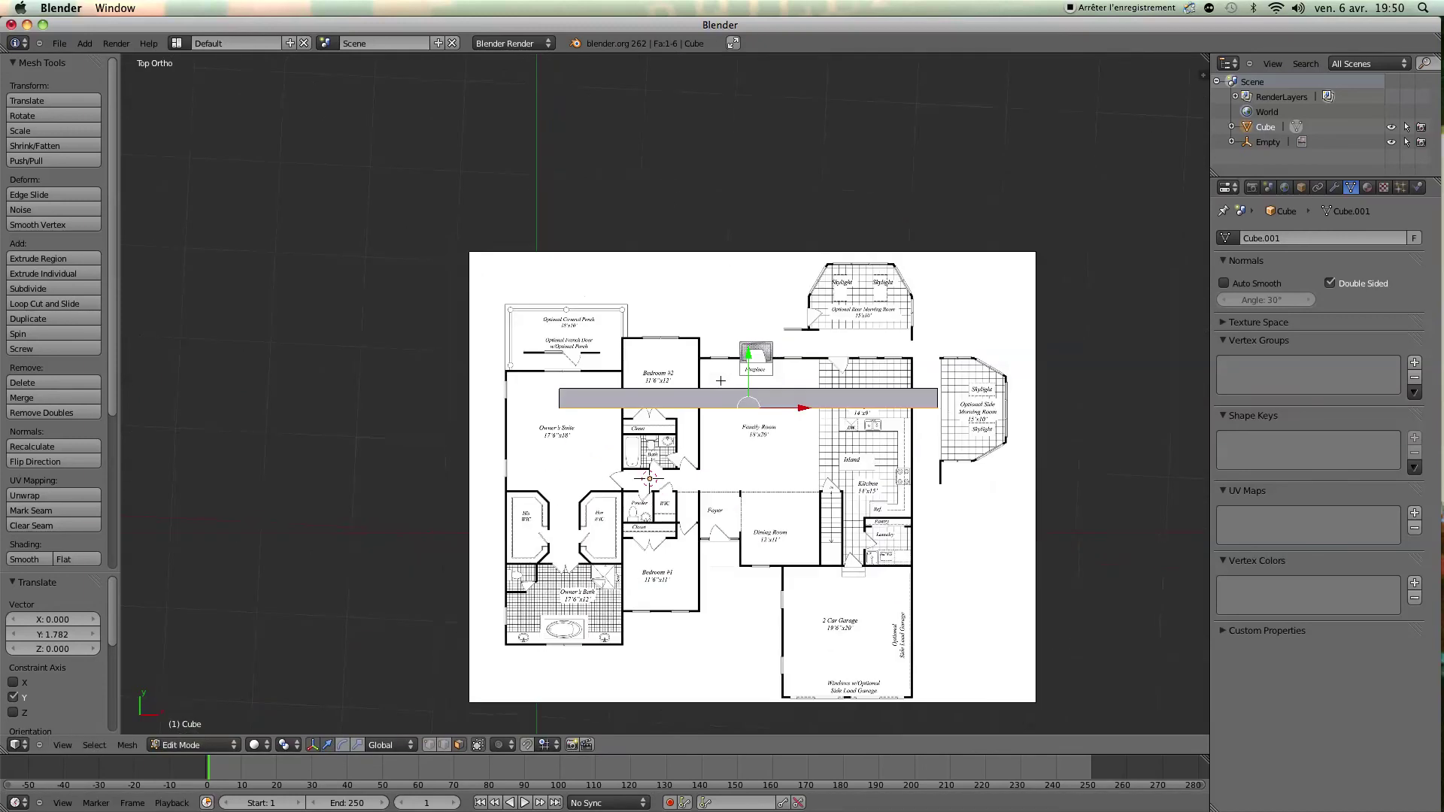
{"action": "scroll", "coordinate": [721, 379], "scroll_direction": "up", "scroll_amount": 2}
{"action": "middle_click_drag", "start_coordinate": [835, 497], "coordinate": [641, 381], "text": "shift"}
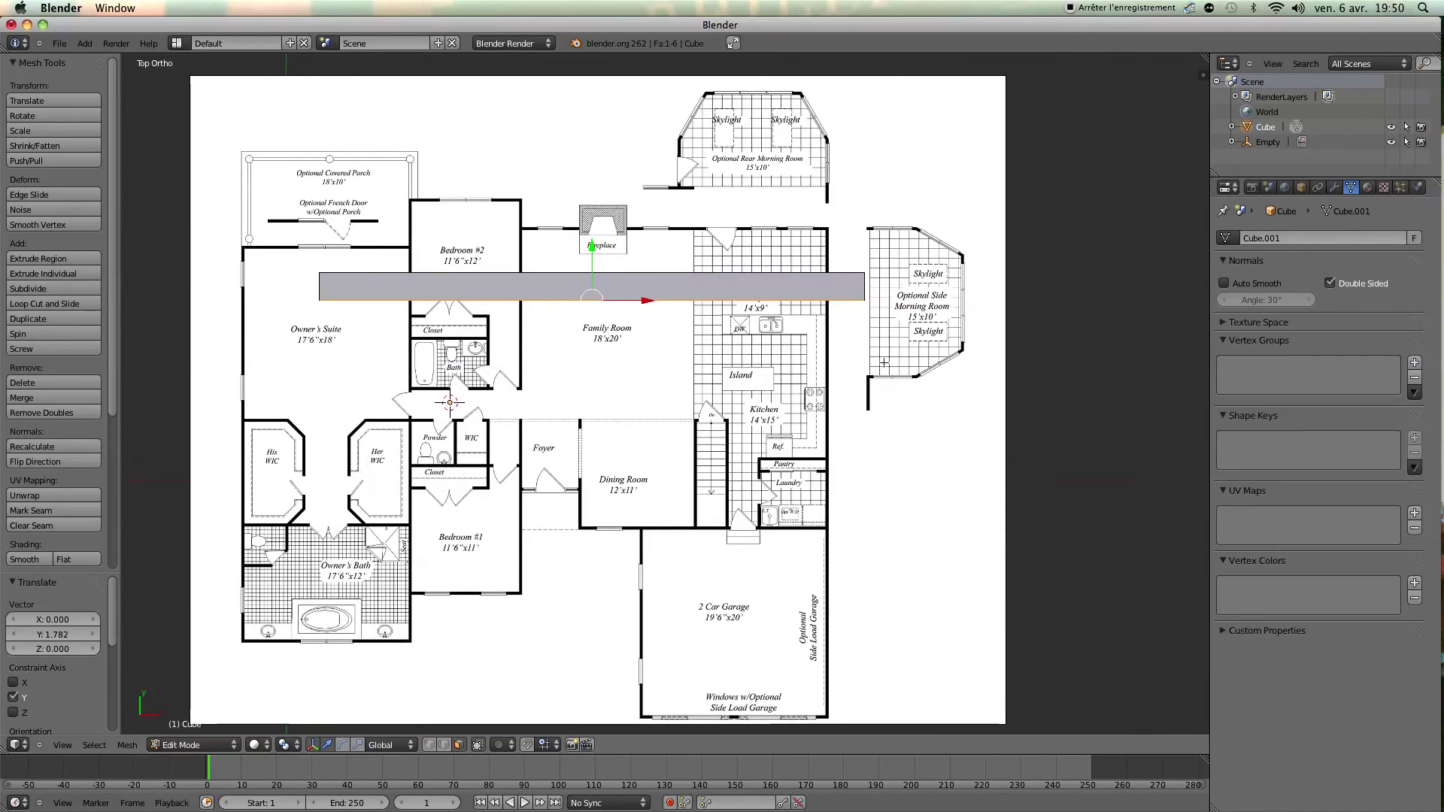
{"action": "middle_click_drag", "start_coordinate": [882, 375], "coordinate": [841, 338]}
{"action": "right_click", "coordinate": [851, 380]}
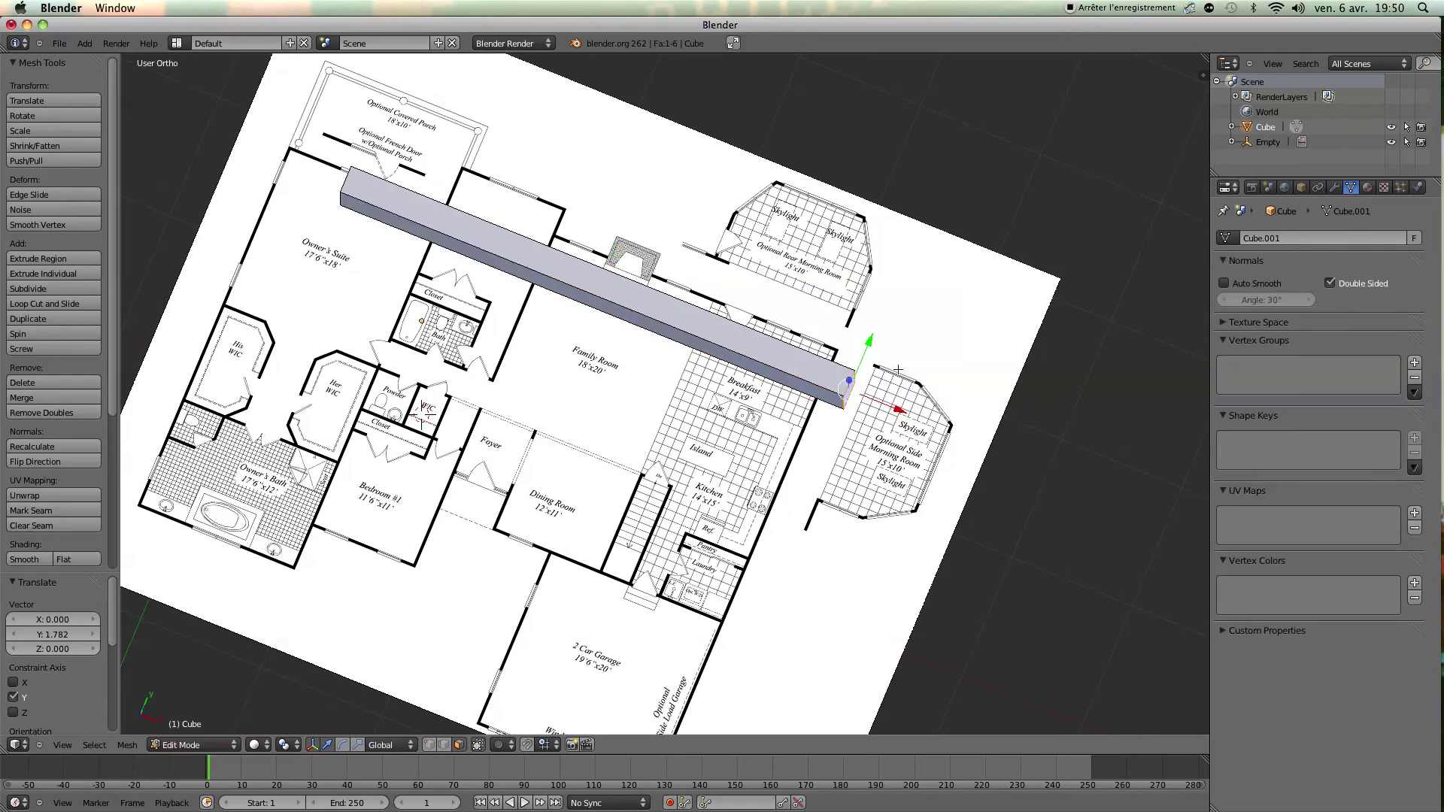
{"action": "key", "text": "KP_7"}
{"action": "key", "text": "z"}
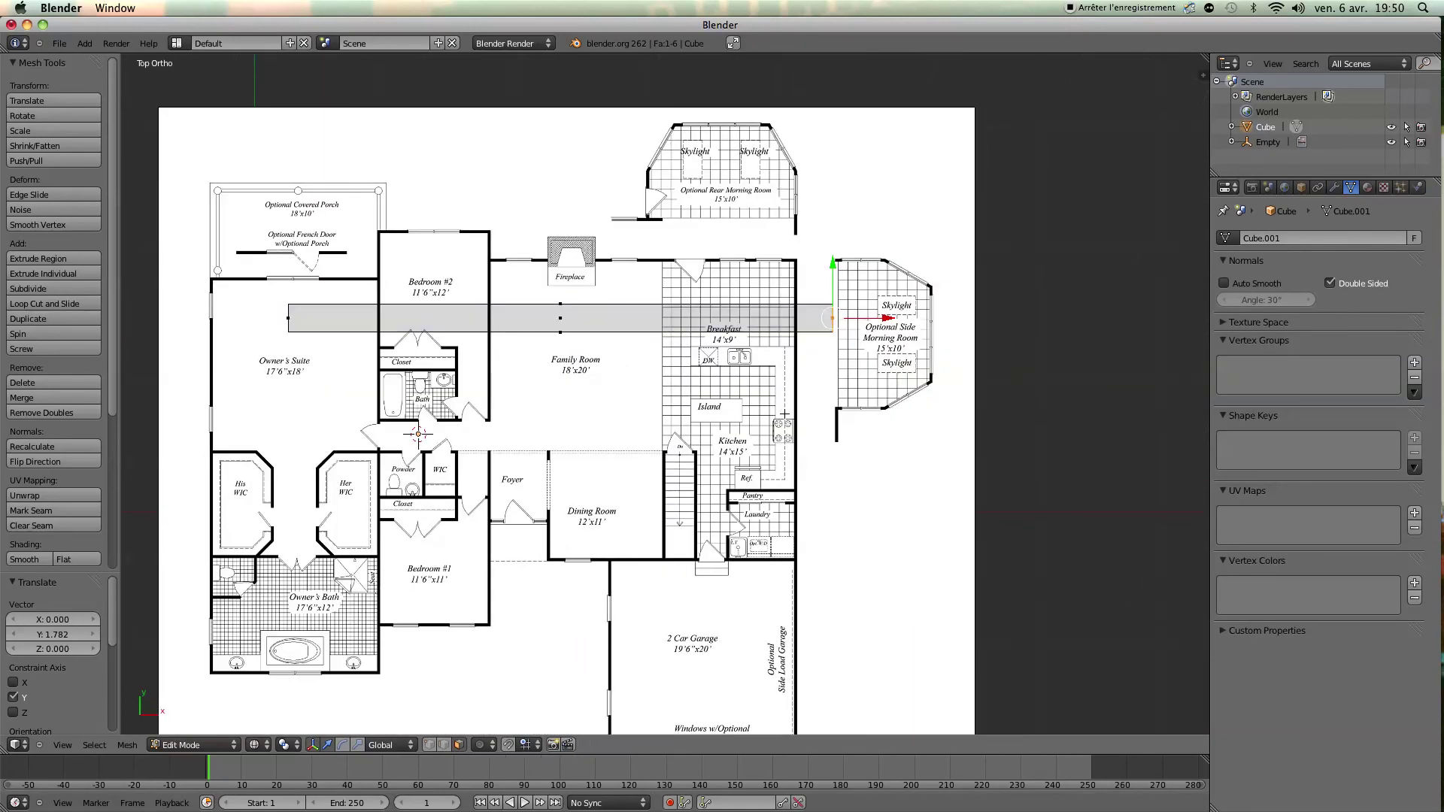
{"action": "key", "text": "g"}
{"action": "key", "text": "x"}
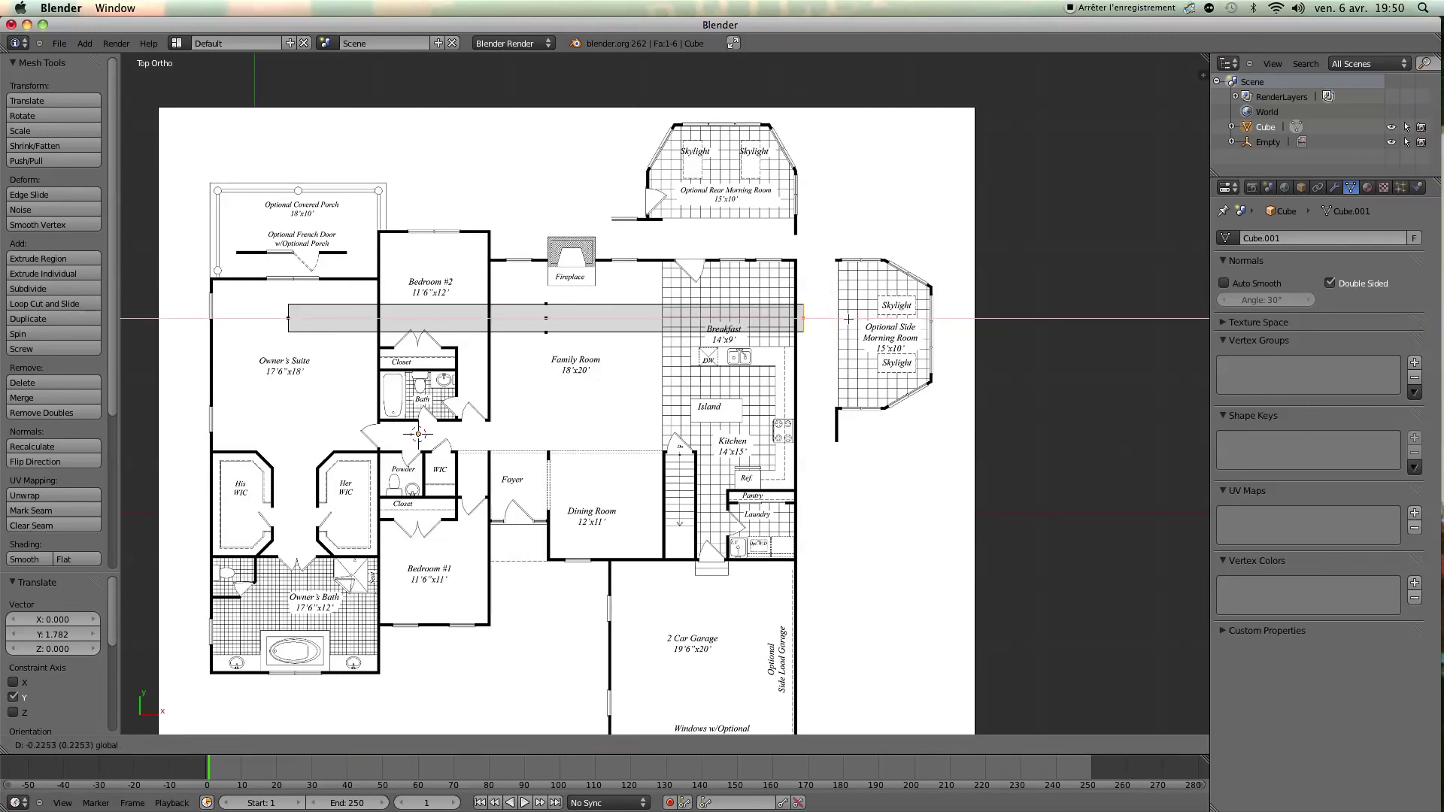
{"action": "left_click", "coordinate": [843, 321]}
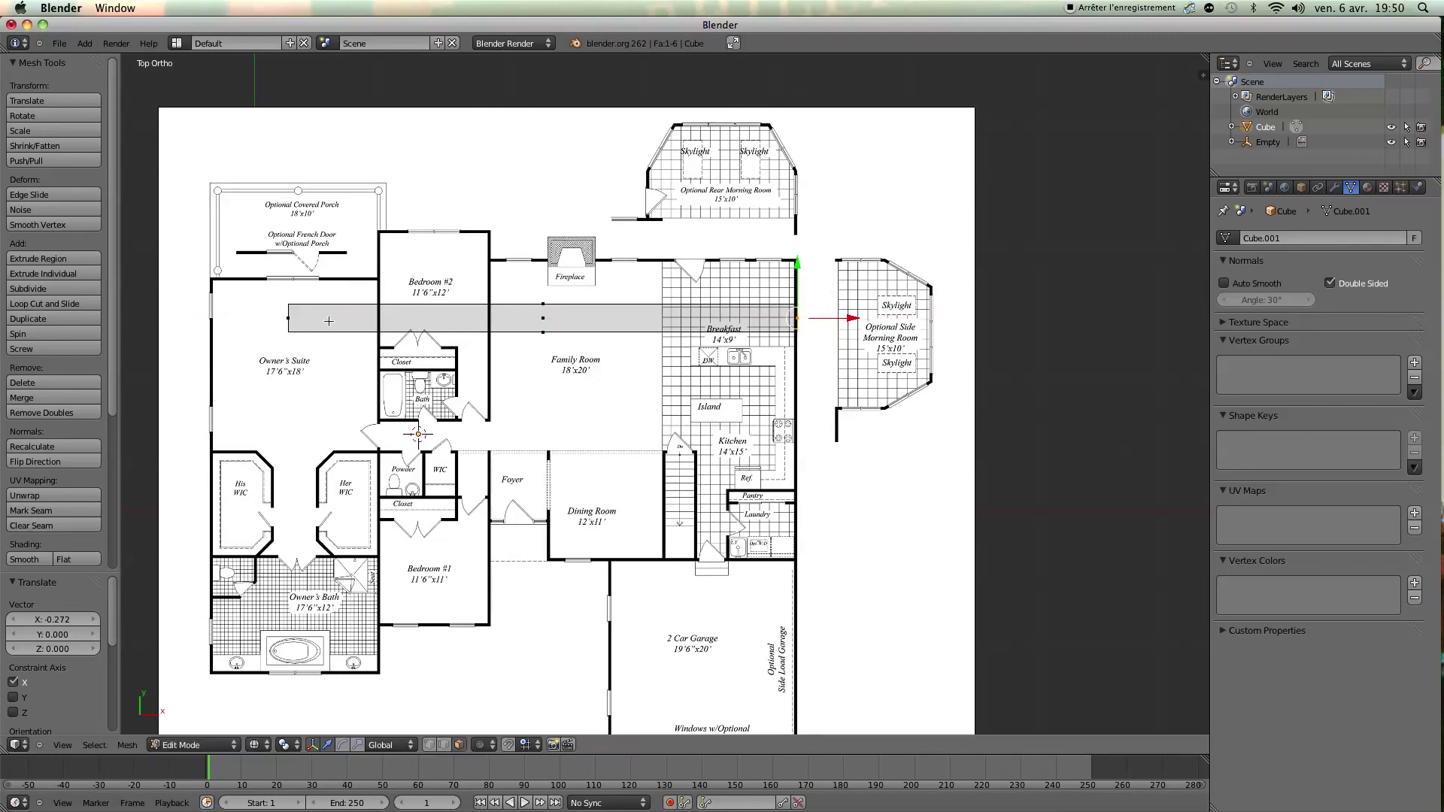
Move the block's −X end face −0.607 units along X onto the Owner's Suite's outer wall
{"action": "right_click", "coordinate": [292, 319]}
{"action": "key", "text": "g"}
{"action": "key", "text": "x"}
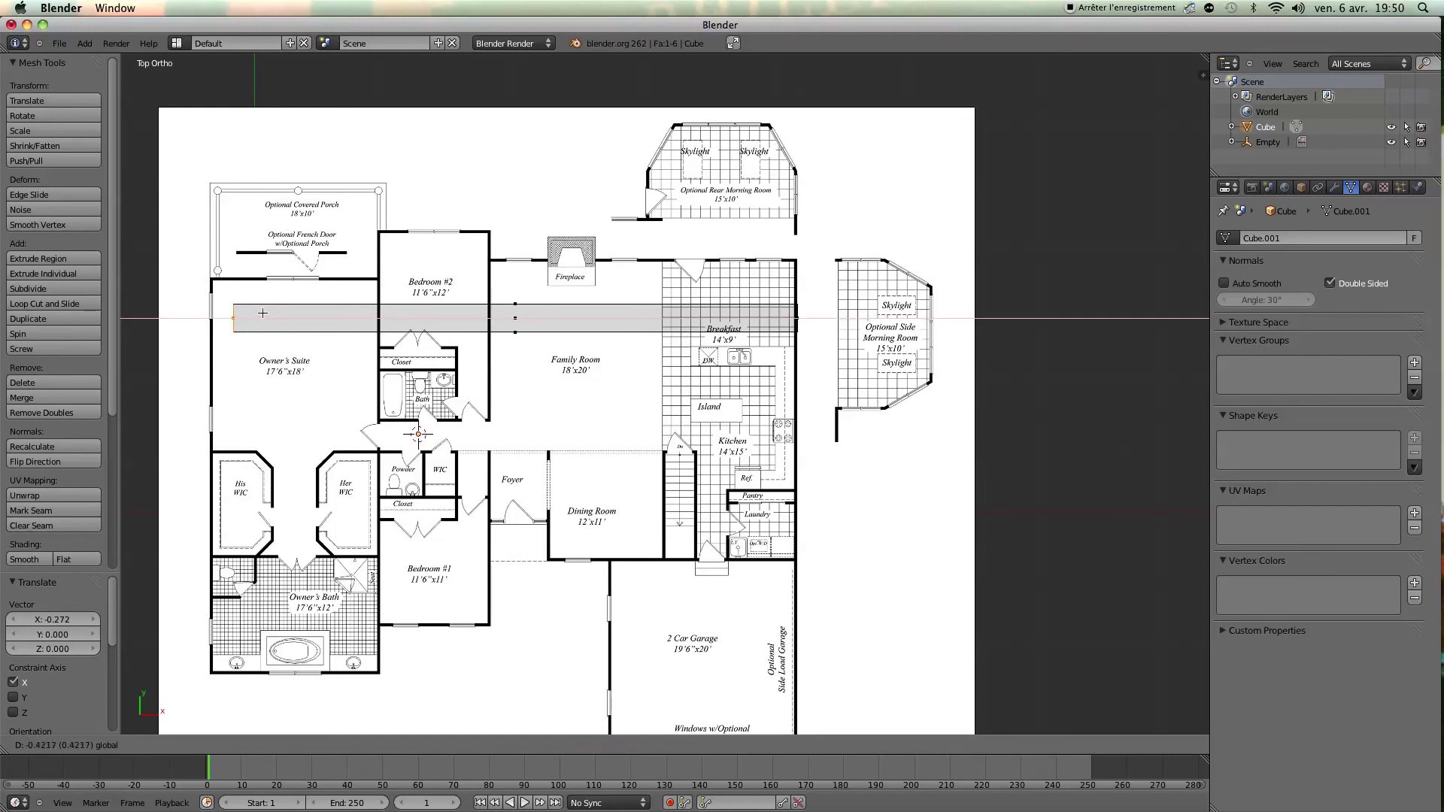
{"action": "left_click", "coordinate": [240, 312]}
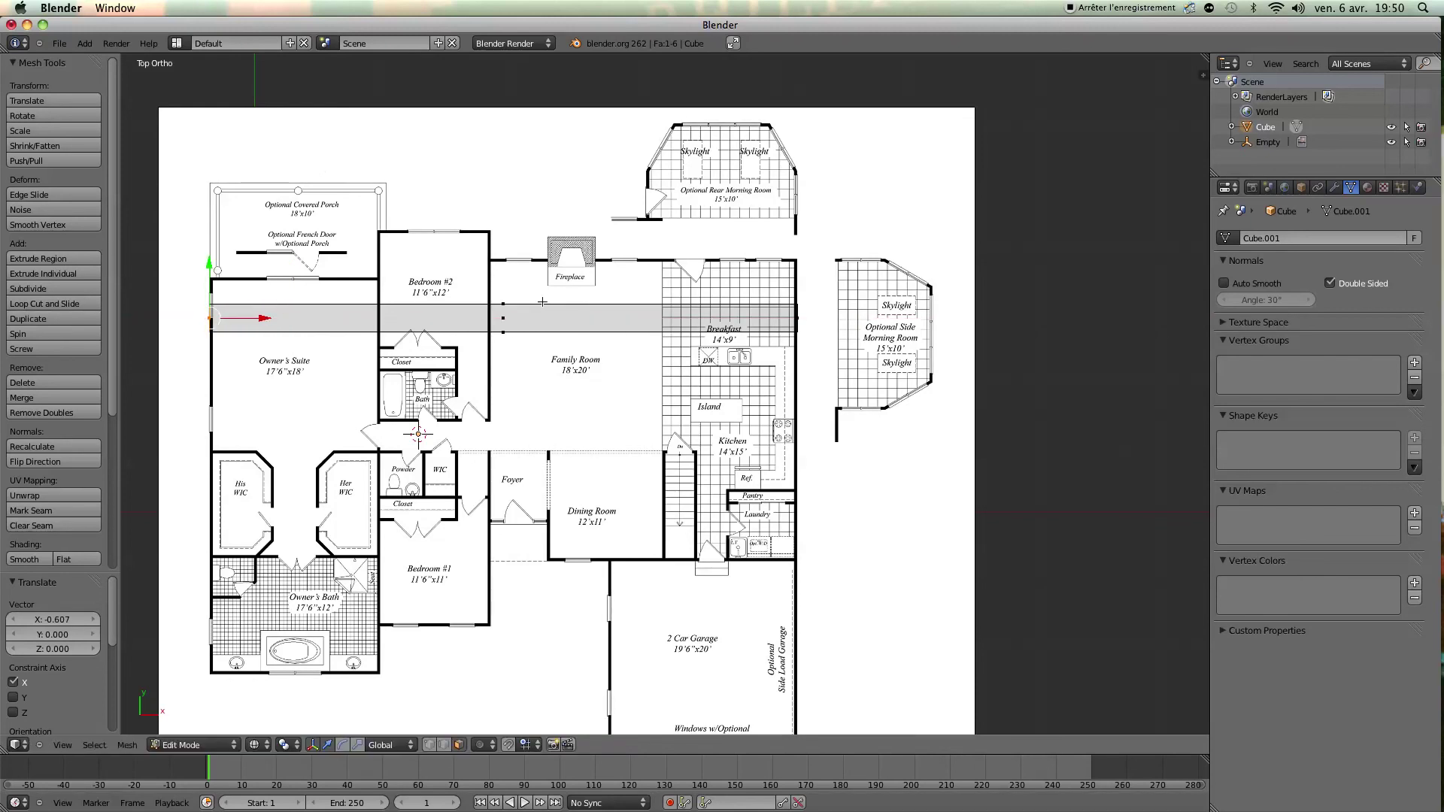
Move the −Y face to the Family Room's boundary with the Foyer and the +Y face 0.345 units to its fireplace wall
{"action": "scroll", "coordinate": [691, 323], "scroll_direction": "up", "scroll_amount": 2}
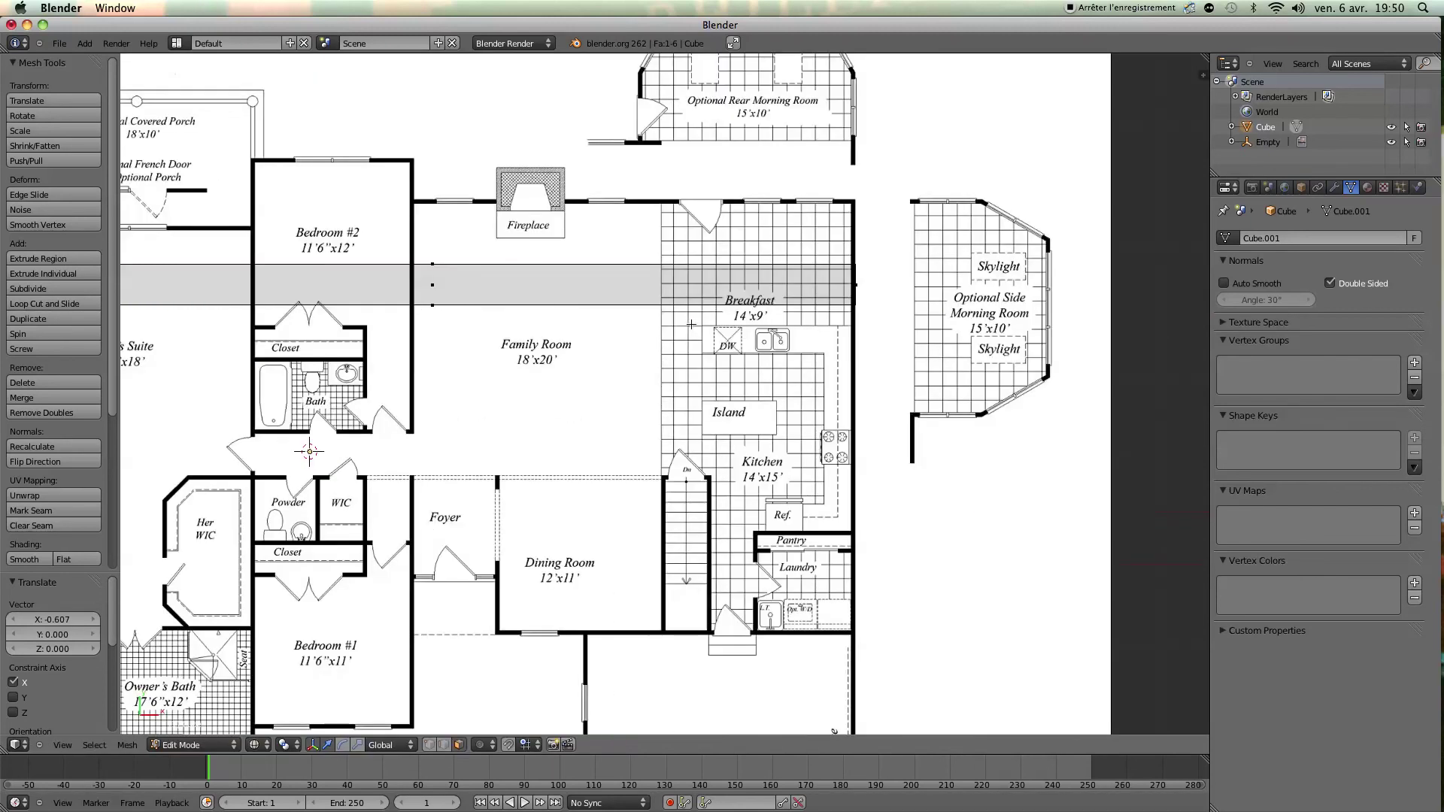
{"action": "right_click", "coordinate": [452, 289]}
{"action": "left_click_drag", "start_coordinate": [436, 263], "coordinate": [416, 434]}
{"action": "right_click", "coordinate": [439, 258]}
{"action": "left_click_drag", "start_coordinate": [431, 232], "coordinate": [479, 190]}
{"action": "scroll", "coordinate": [686, 399], "scroll_direction": "down", "scroll_amount": 2}
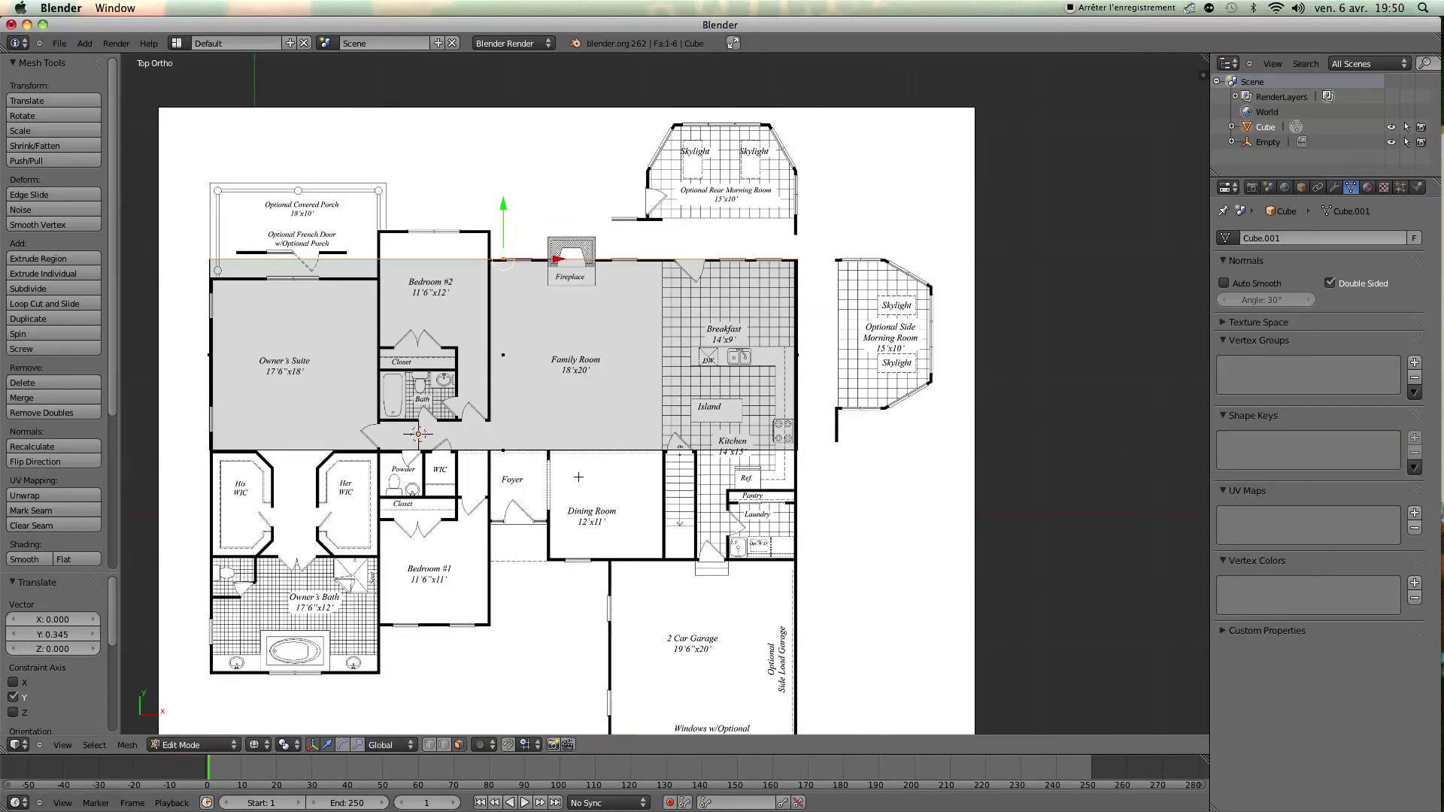
{"action": "middle_click_drag", "start_coordinate": [578, 477], "coordinate": [696, 465], "text": "shift"}
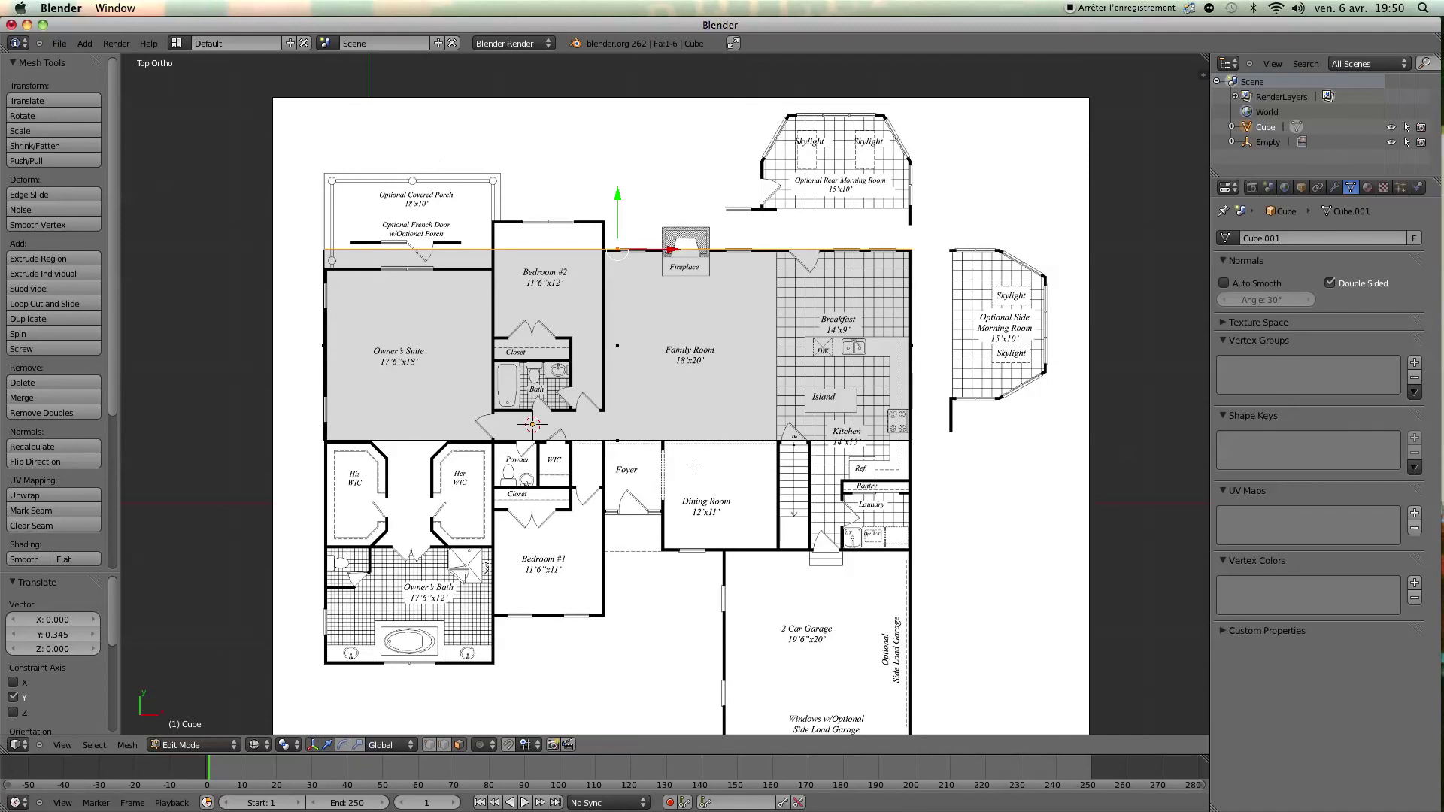
Return the block to Object Mode and view it over the floor plan at an angle
{"action": "key", "text": "Tab"}
{"action": "middle_click_drag", "start_coordinate": [696, 465], "coordinate": [673, 373]}
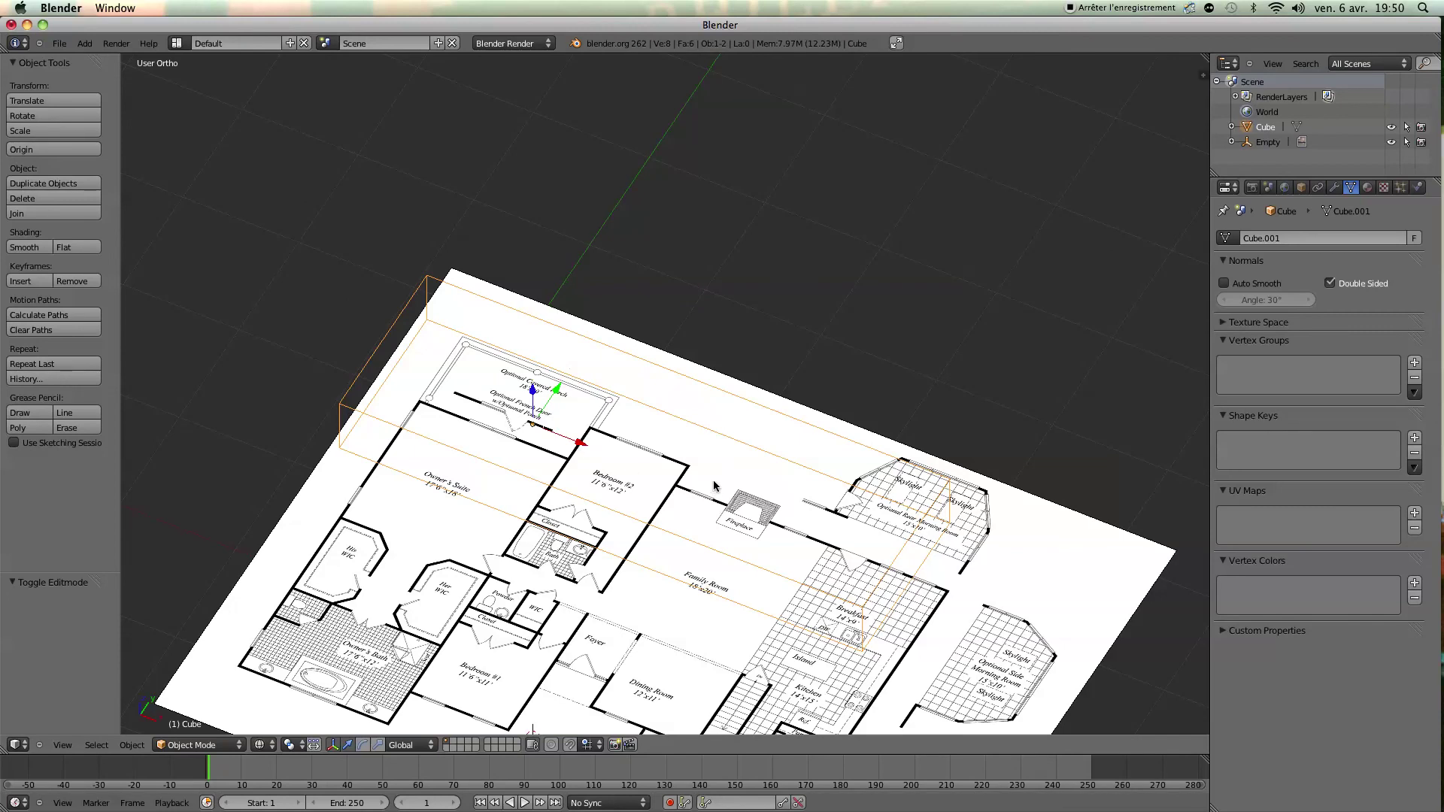
{"action": "middle_click_drag", "start_coordinate": [713, 484], "coordinate": [708, 361], "text": "shift"}
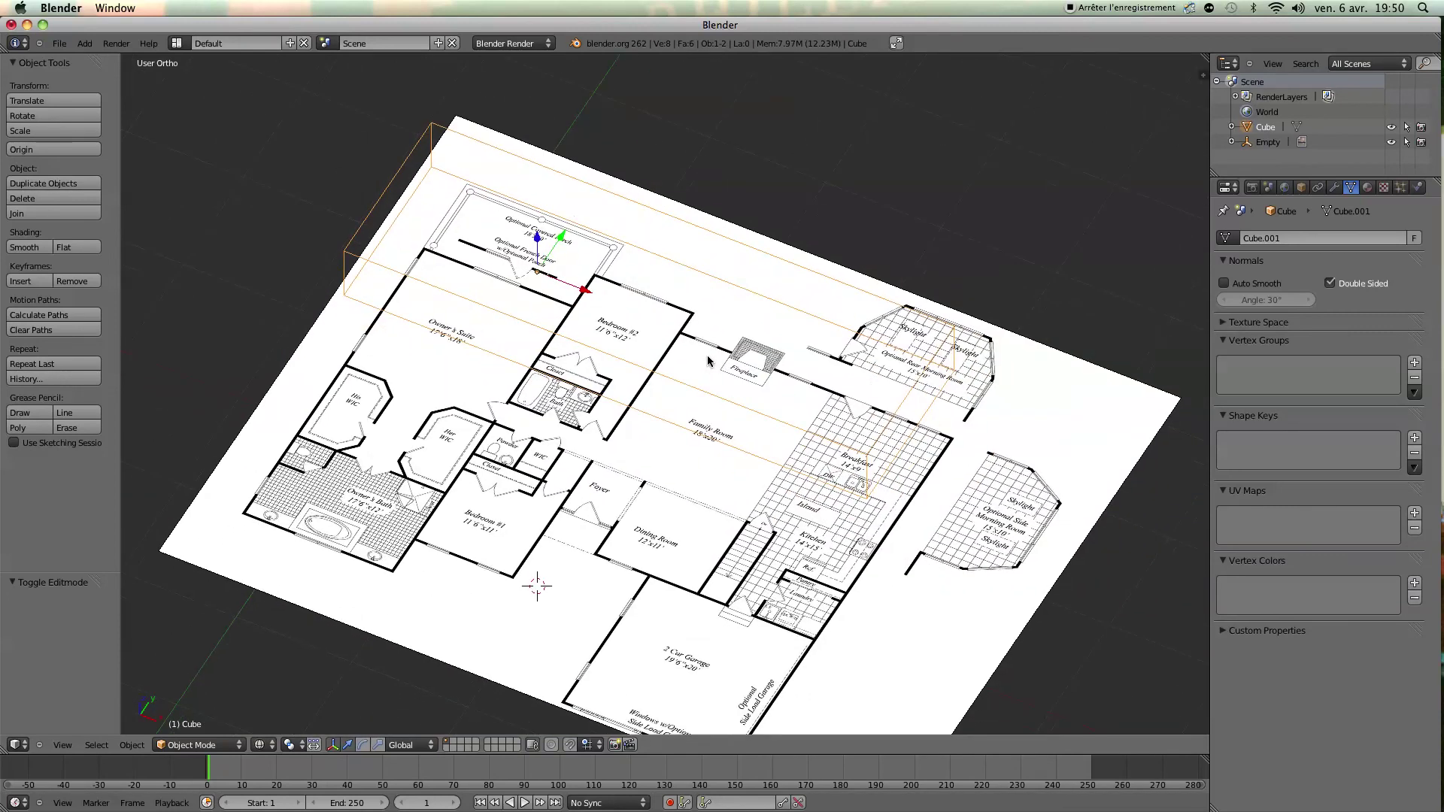